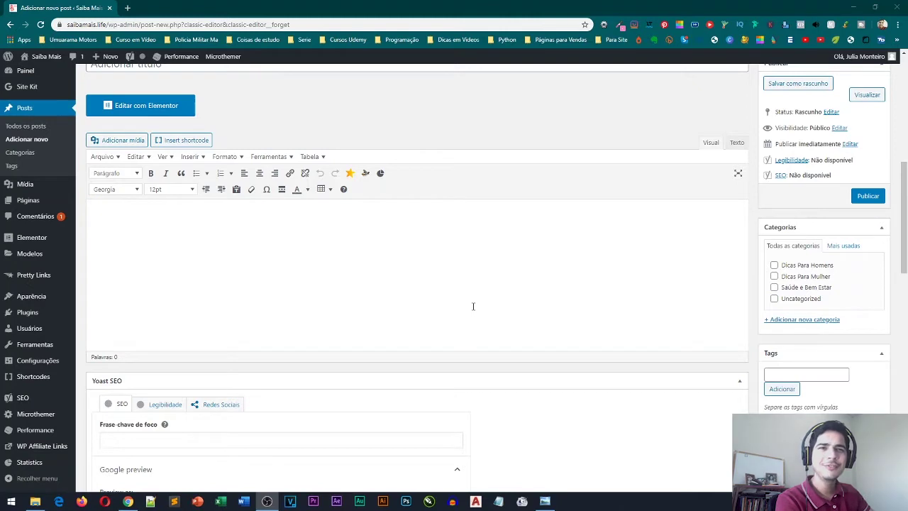
# - Switch to Word, generate filler paragraphs with =rand(3,4) in the blank document and copy all of the text
pyautogui.click(251, 503)
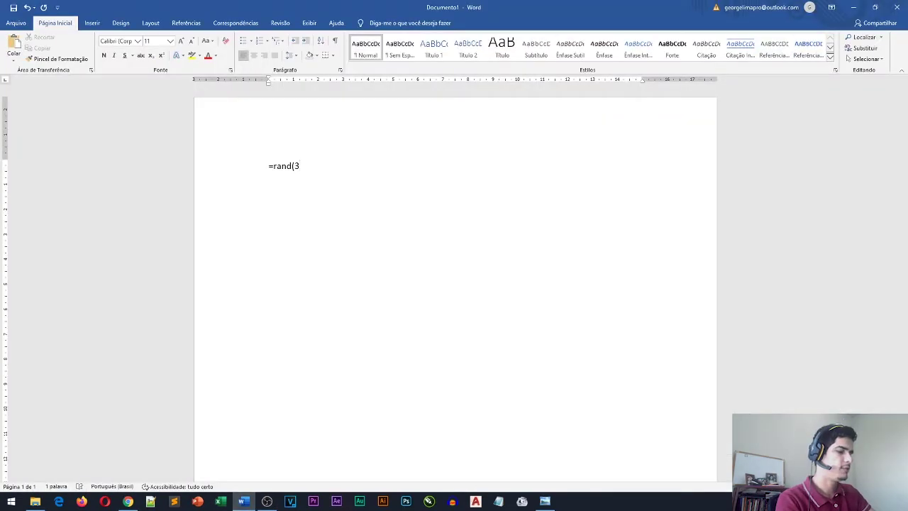
pyautogui.write(',4)')
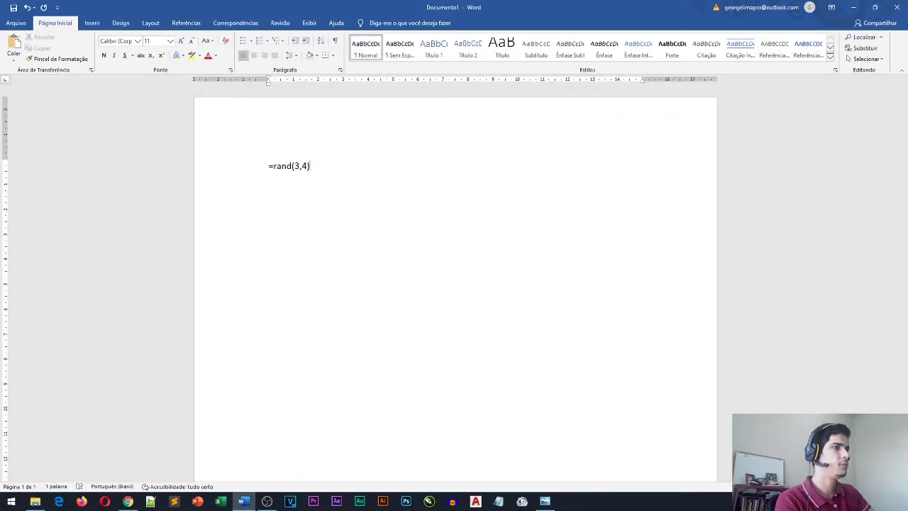
pyautogui.press('Return')
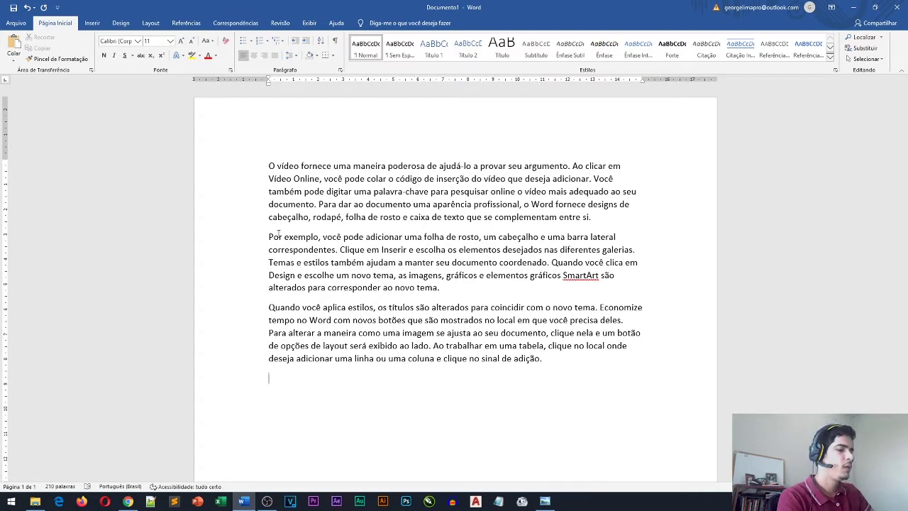
pyautogui.hotkey('ctrl', 'a')
pyautogui.hotkey('ctrl', 'c')
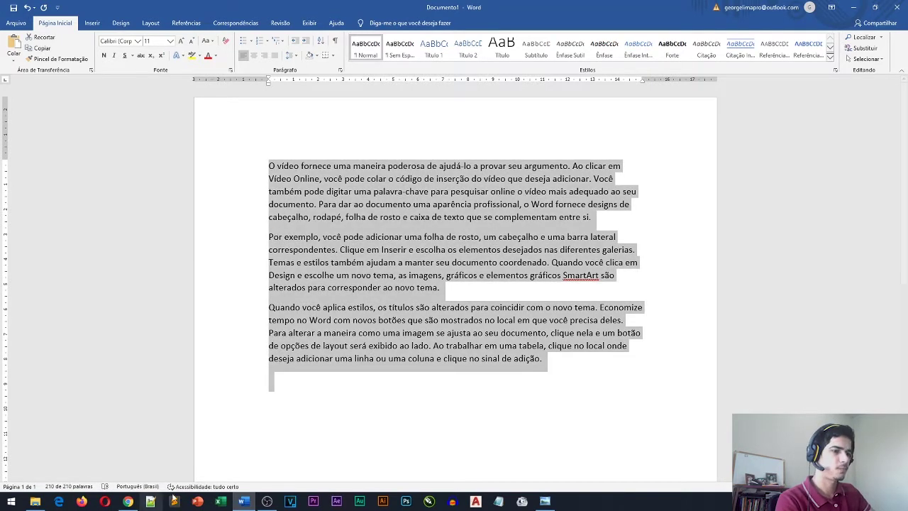
# - Switch to Chrome and paste the copied filler text into the body of the new WordPress post
pyautogui.click(127, 502)
pyautogui.hotkey('ctrl', 'v')
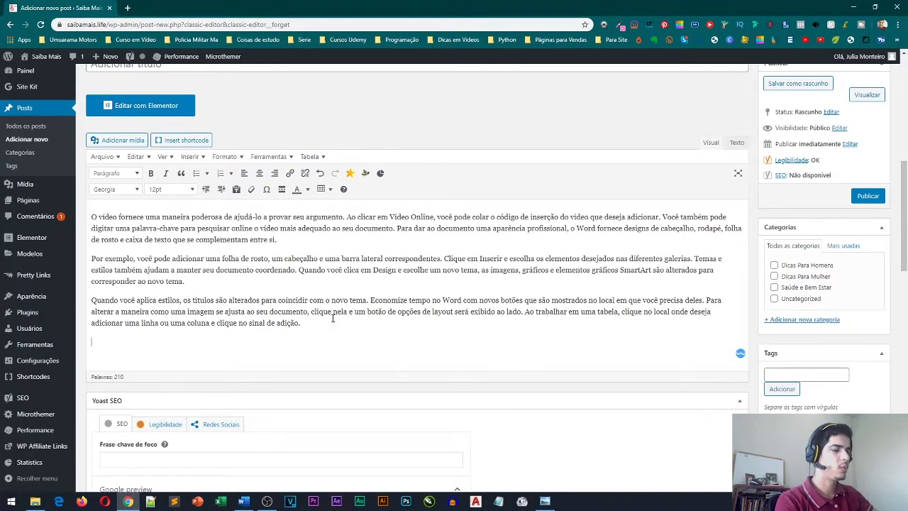
pyautogui.hotkey('ctrl', 'v')
pyautogui.hotkey('ctrl', 'v')
pyautogui.scroll(-5, 333, 318)
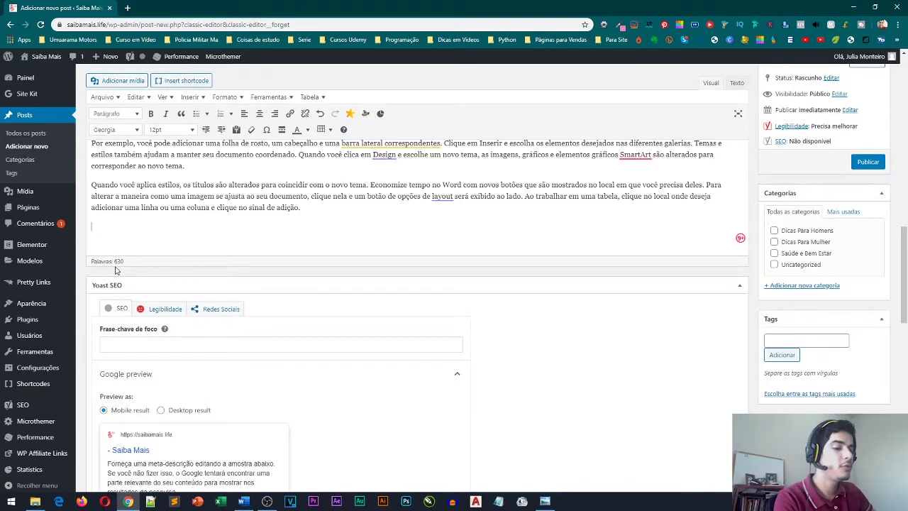
pyautogui.scroll(-2, 125, 276)
pyautogui.scroll(3, 150, 274)
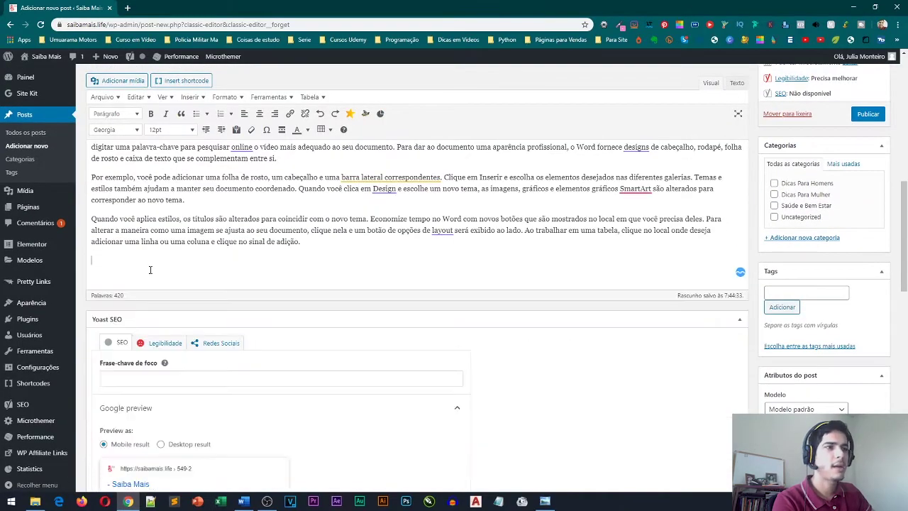
pyautogui.scroll(3, 150, 269)
# - Review the post's readability results in Yoast SEO and expand its SEO analysis
pyautogui.scroll(-5, 212, 235)
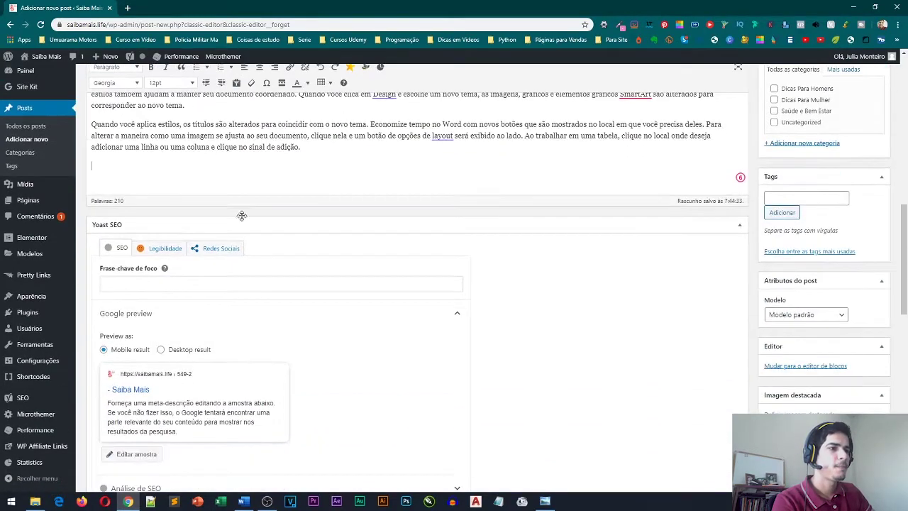
pyautogui.scroll(-3, 132, 225)
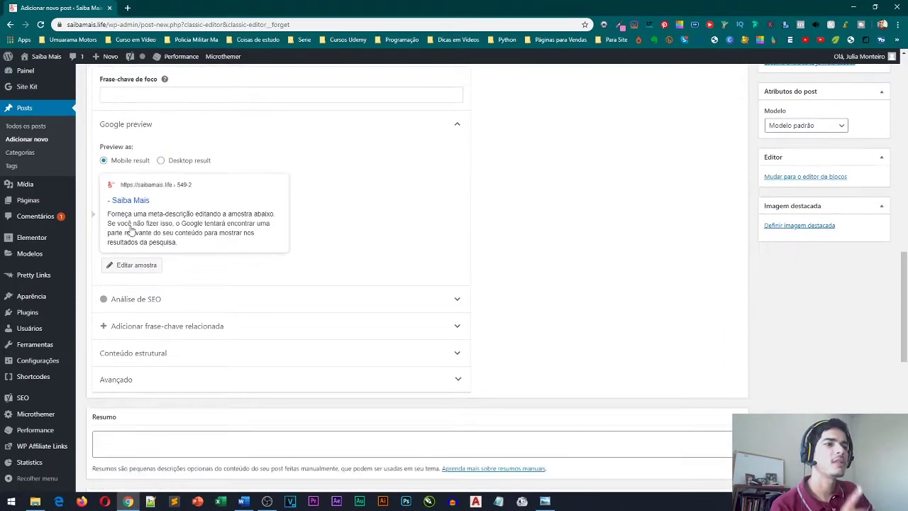
pyautogui.scroll(2, 170, 170)
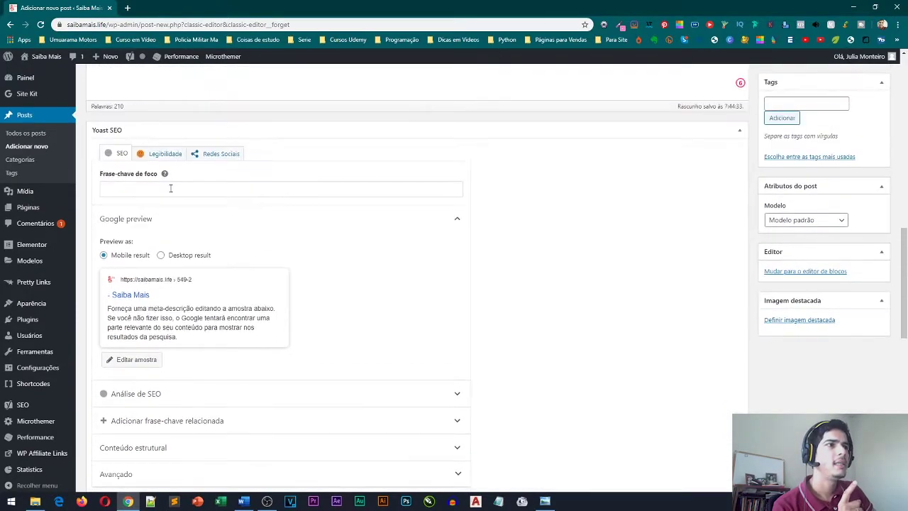
pyautogui.click(165, 155)
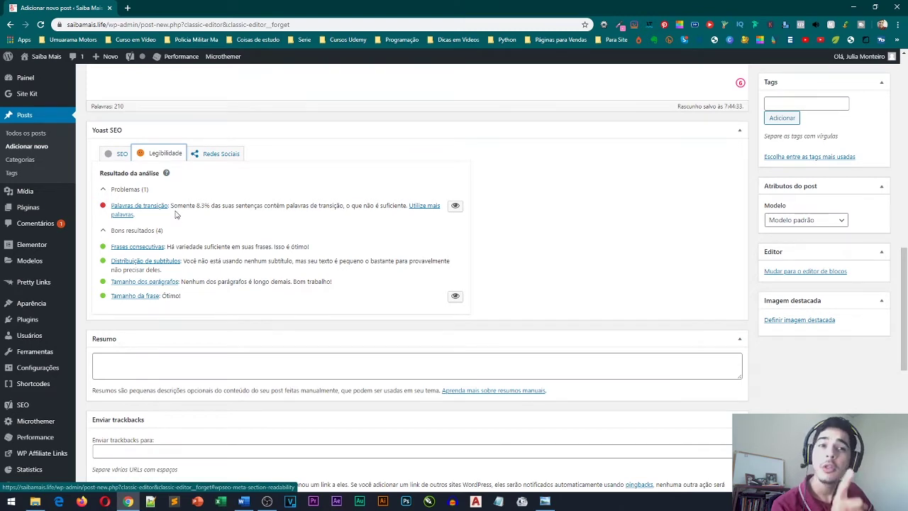
pyautogui.click(121, 154)
pyautogui.scroll(-3, 141, 388)
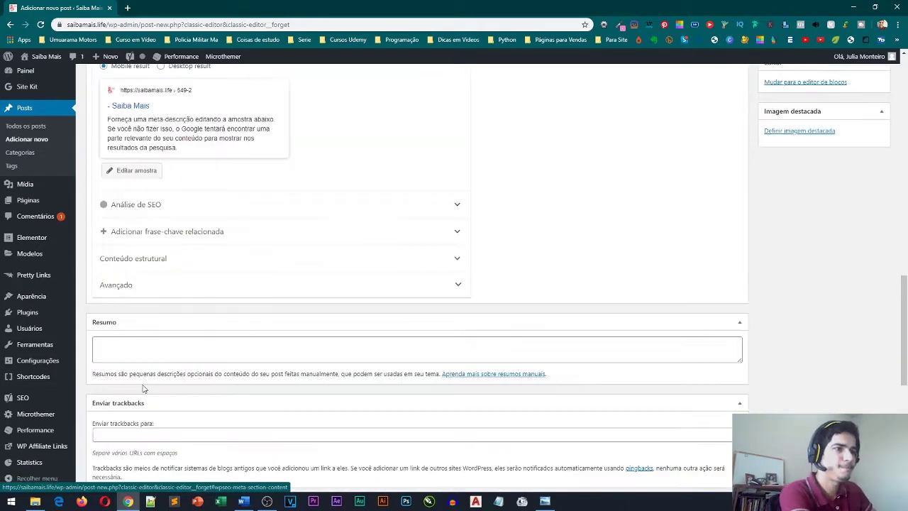
pyautogui.click(150, 204)
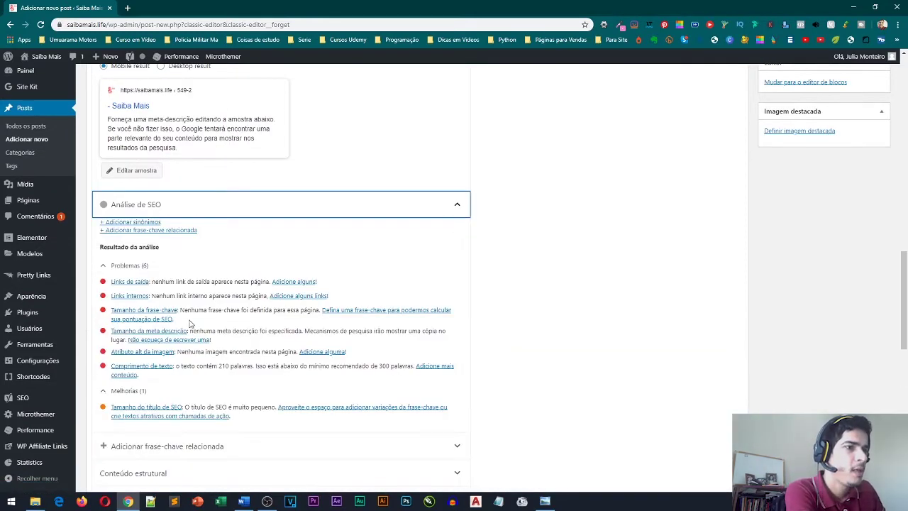
# - Enter "emagrecimento" as the post's focus keyphrase in Yoast SEO
pyautogui.scroll(3, 190, 323)
pyautogui.scroll(2, 190, 323)
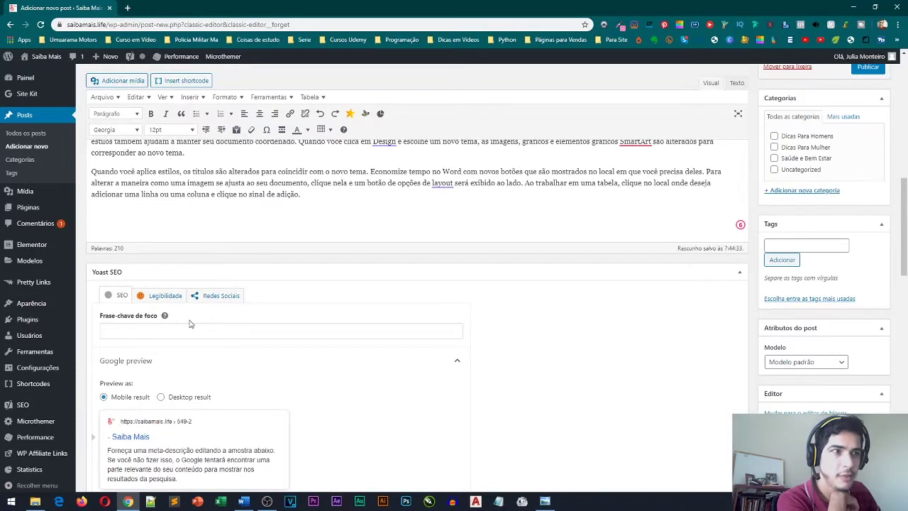
pyautogui.click(175, 334)
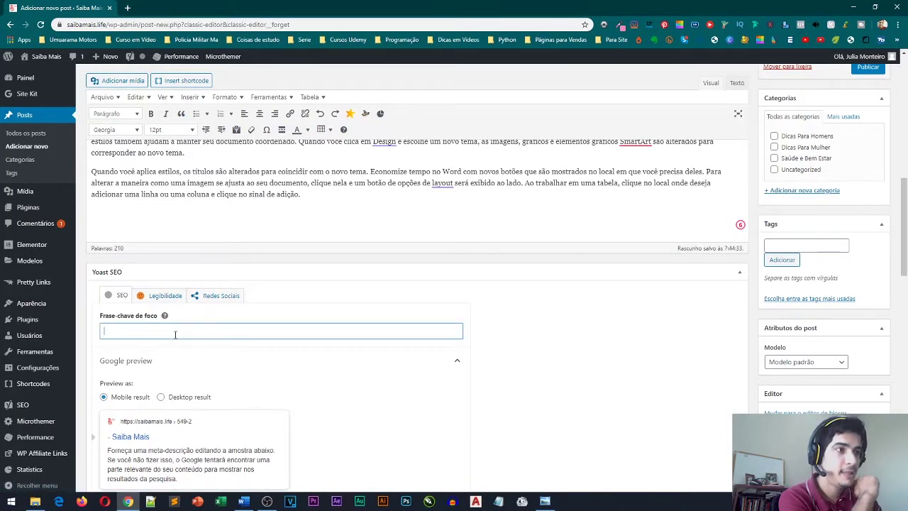
pyautogui.write('emagrecimento')
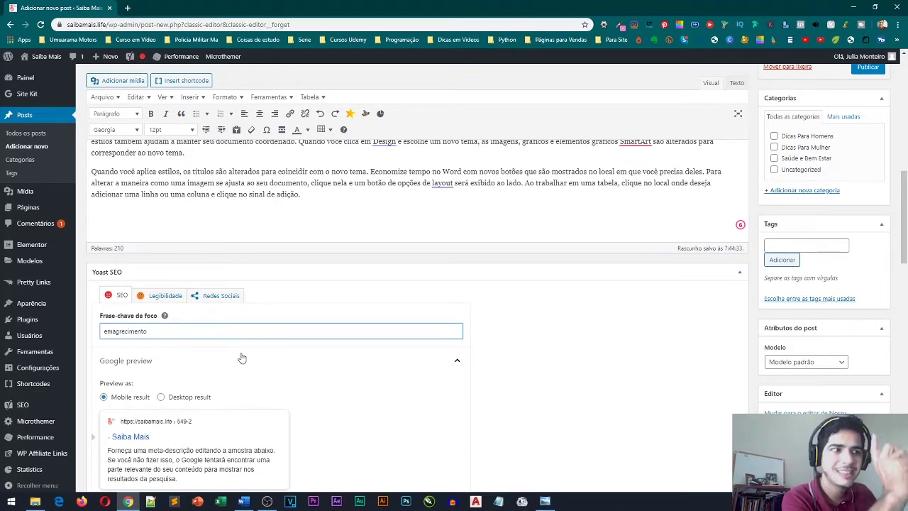
# - Examine the problems, improvements and good results in the SEO analysis for the focus keyphrase
pyautogui.scroll(-3, 241, 357)
pyautogui.scroll(3, 241, 357)
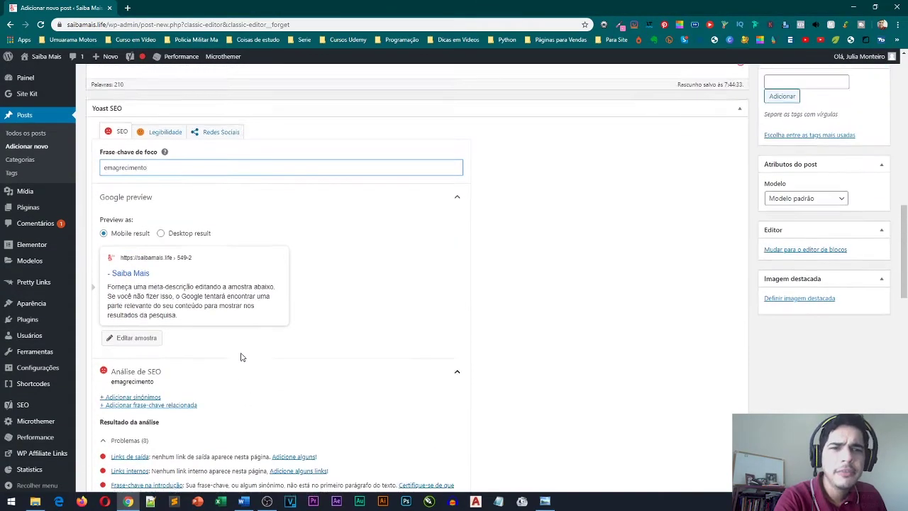
pyautogui.scroll(1, 241, 357)
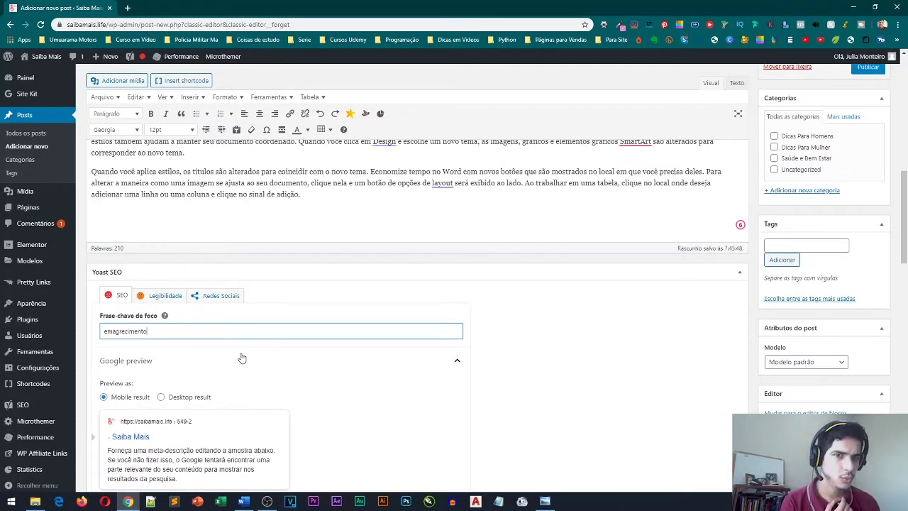
pyautogui.scroll(-5, 242, 358)
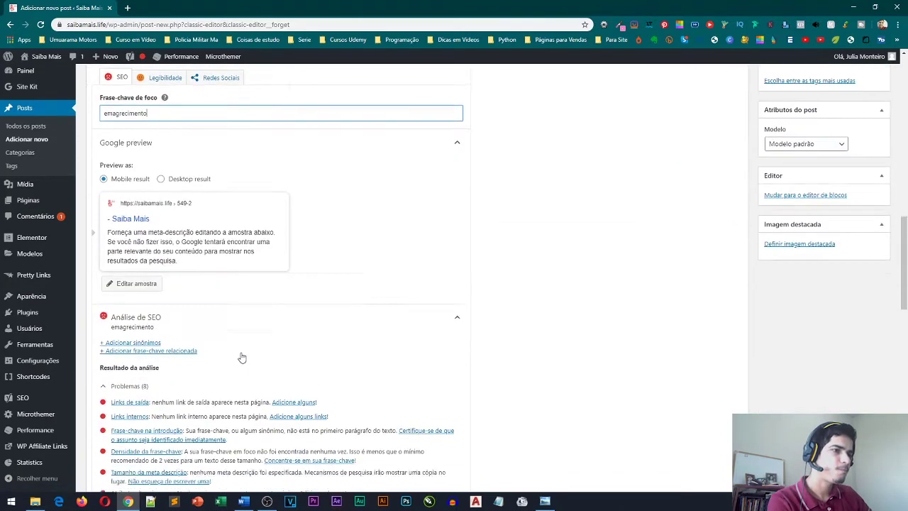
pyautogui.scroll(-1, 241, 358)
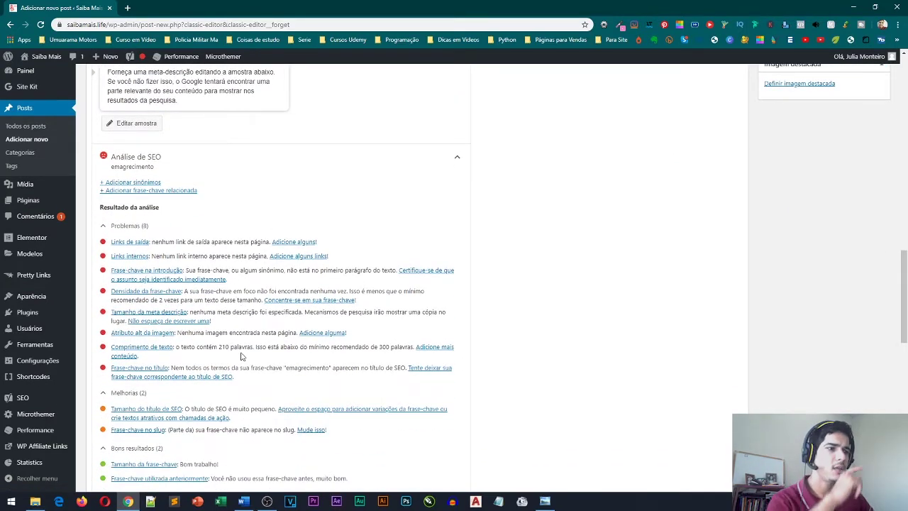
pyautogui.scroll(-1, 241, 358)
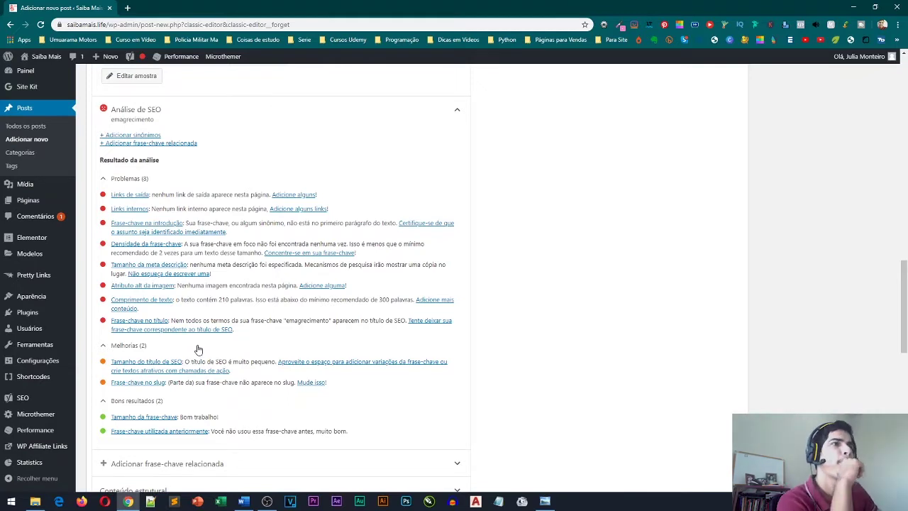
# - Paste two more copies of the filler text at the end of the post body to lengthen it
pyautogui.scroll(10, 198, 349)
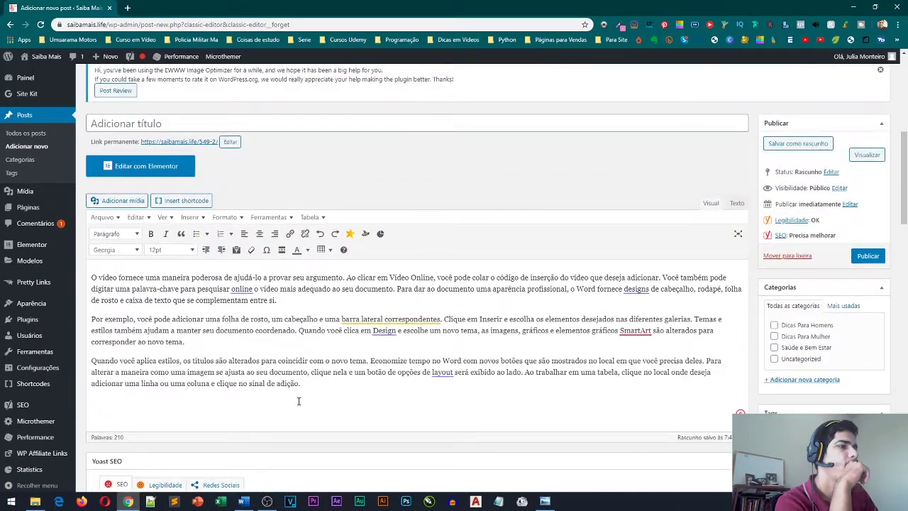
pyautogui.hotkey('ctrl', 'v')
pyautogui.hotkey('ctrl', 'v')
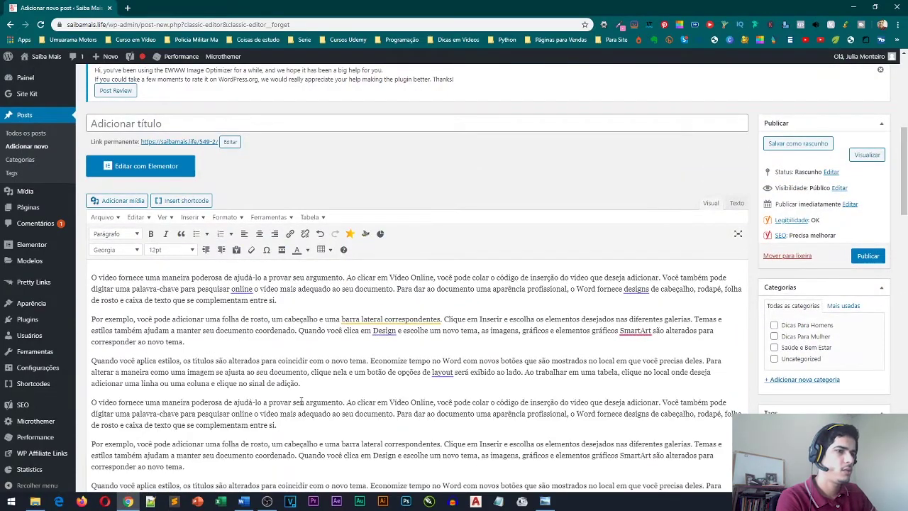
pyautogui.scroll(2, 300, 405)
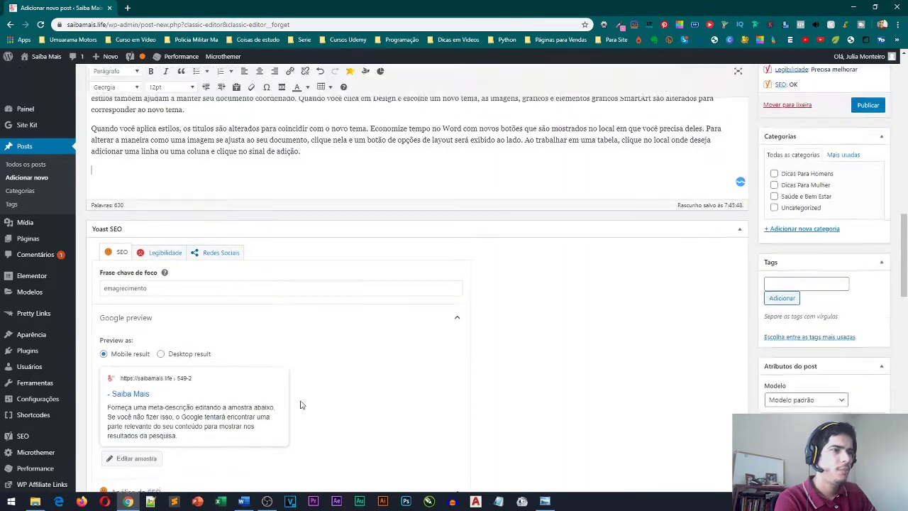
pyautogui.scroll(1, 130, 365)
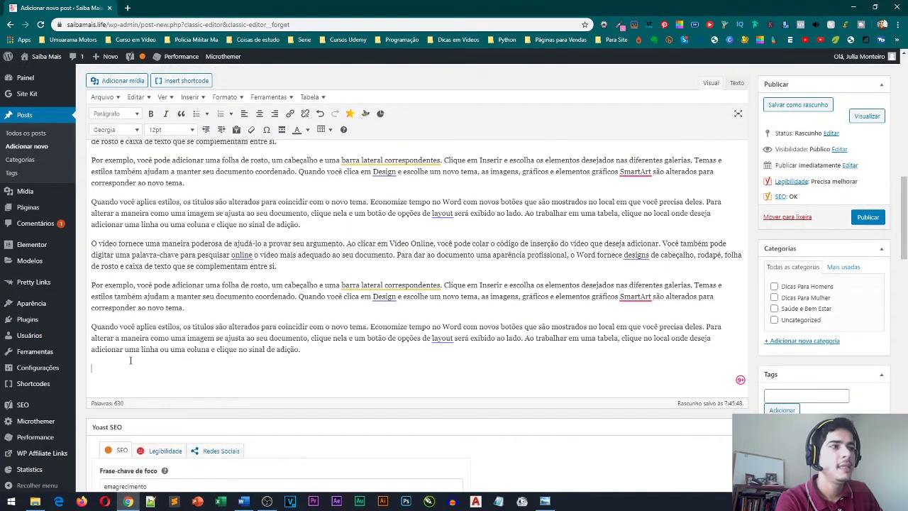
# - Give the post the title "Como Emagrecer Em Casa em 3 Dicas Simples"
pyautogui.scroll(3, 129, 360)
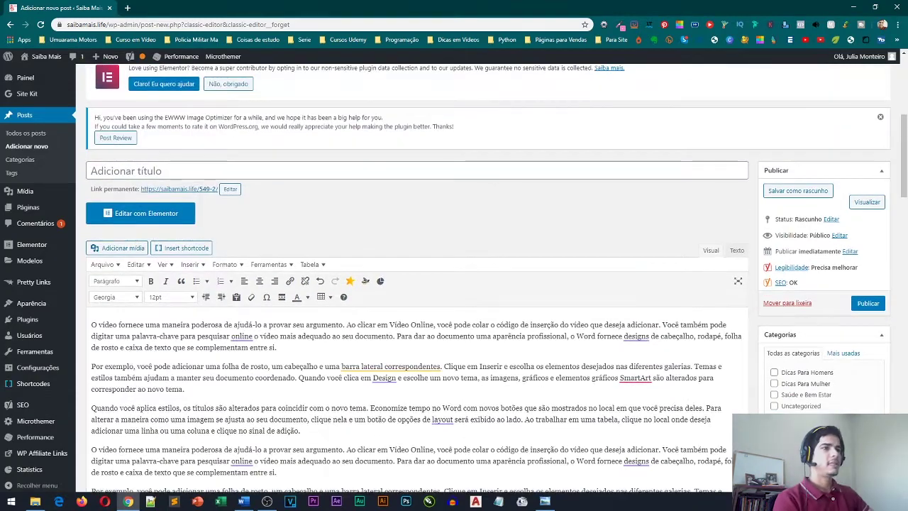
pyautogui.click(156, 173)
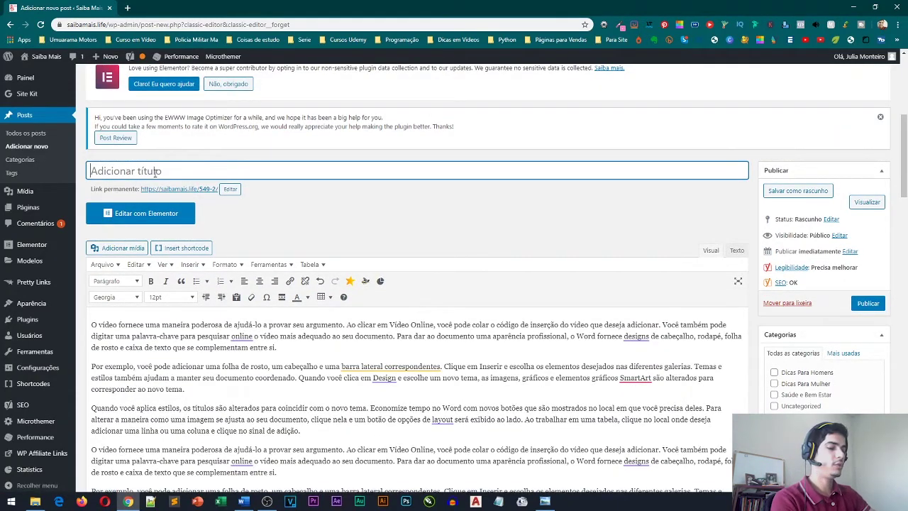
pyautogui.write('Como Emagrecer Em Casa em 3 Dicas Simples')
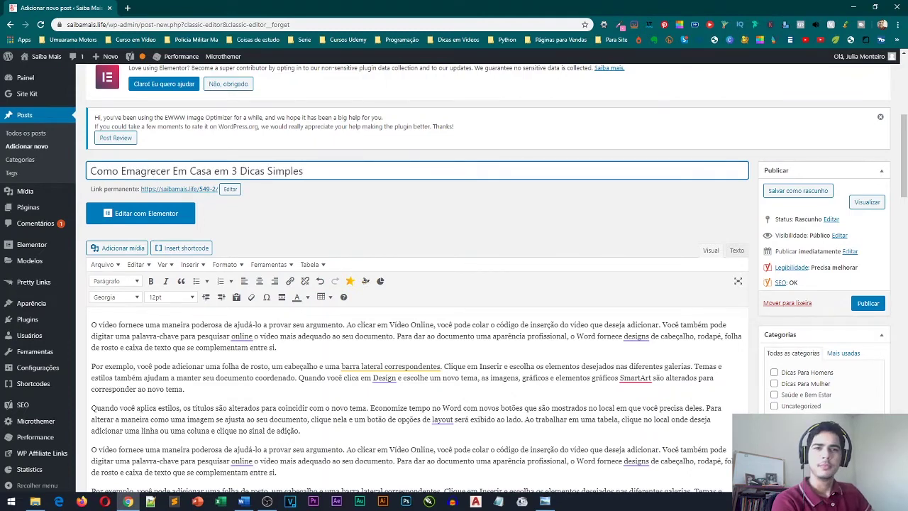
# - Insert a new line reading "Emagrecer em Casa" between the first and second paragraphs of the post body
pyautogui.scroll(-6, 366, 177)
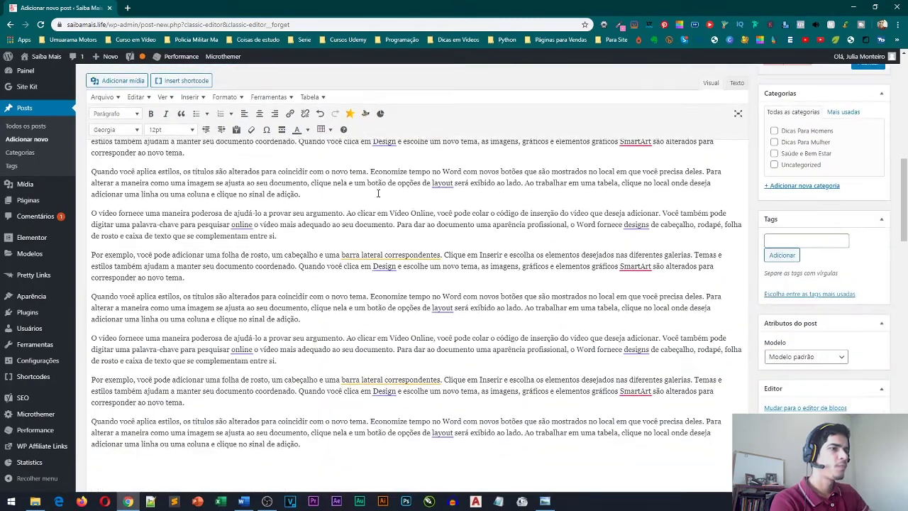
pyautogui.scroll(4, 379, 193)
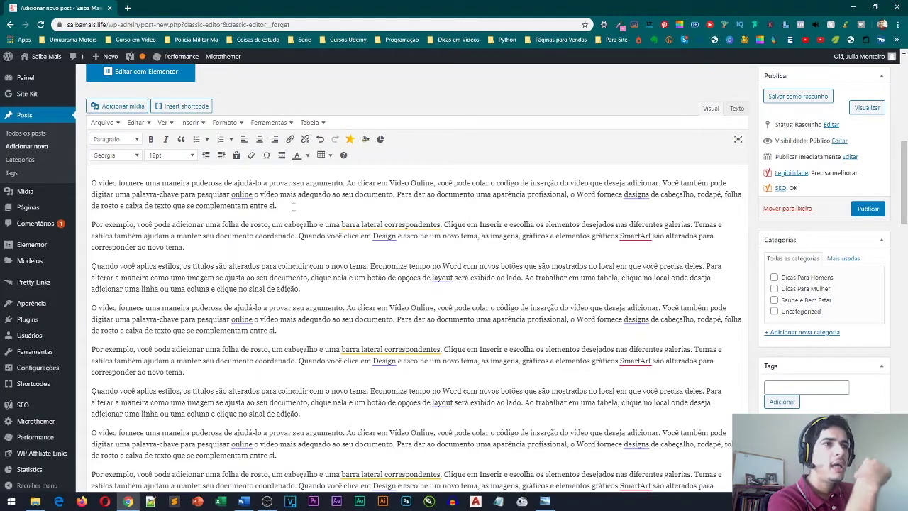
pyautogui.scroll(4, 293, 207)
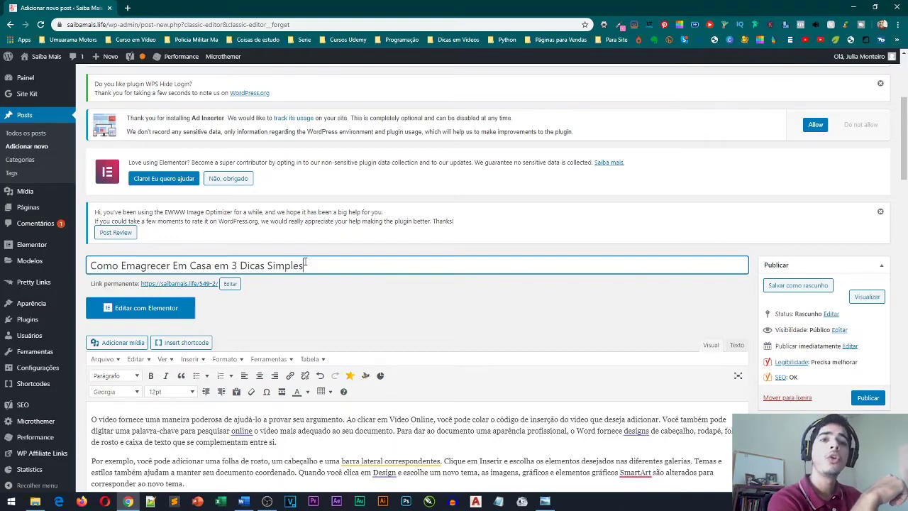
pyautogui.scroll(-3, 305, 264)
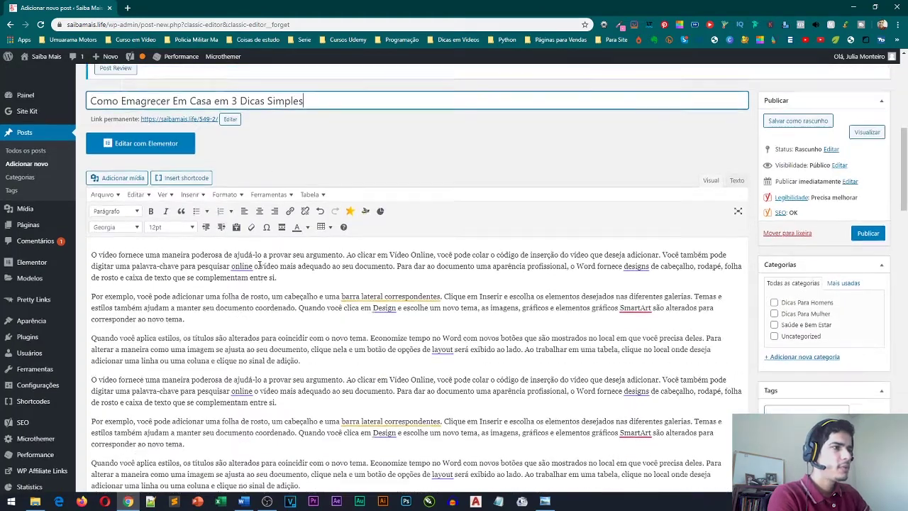
pyautogui.scroll(1, 260, 265)
pyautogui.click(103, 309)
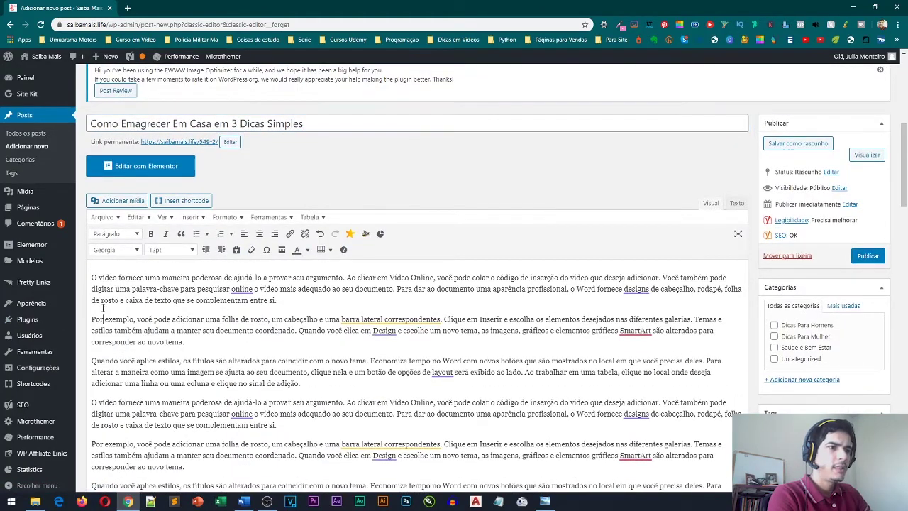
pyautogui.click(92, 318)
pyautogui.press('Return')
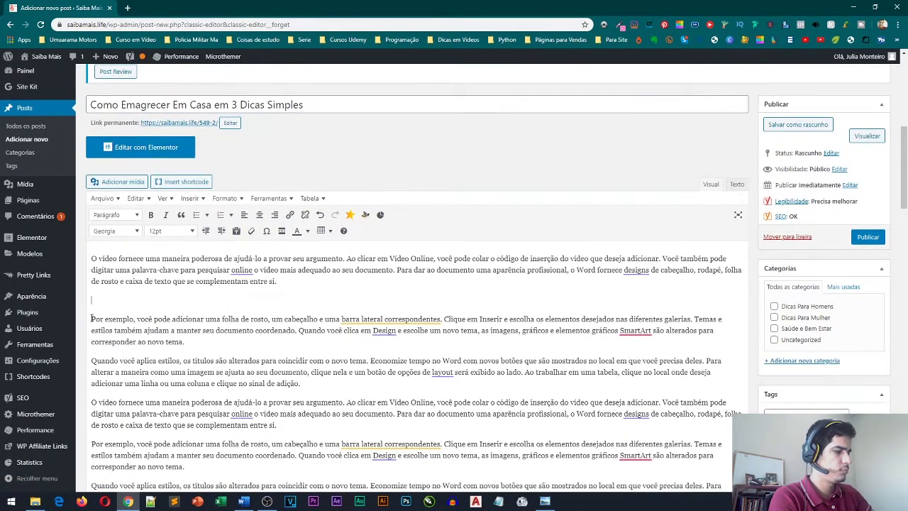
pyautogui.write('Emagrecer em Casa')
# - Format the "Emagrecer em Casa" line in the post body as a Título 2 heading
pyautogui.hotkey('shift', 'Home')
pyautogui.hotkey('shift', 'Left')
pyautogui.hotkey('shift', 'Left')
pyautogui.hotkey('shift', 'Left')
pyautogui.hotkey('shift', 'Left')
pyautogui.doubleClick(149, 300)
pyautogui.tripleClick(144, 300)
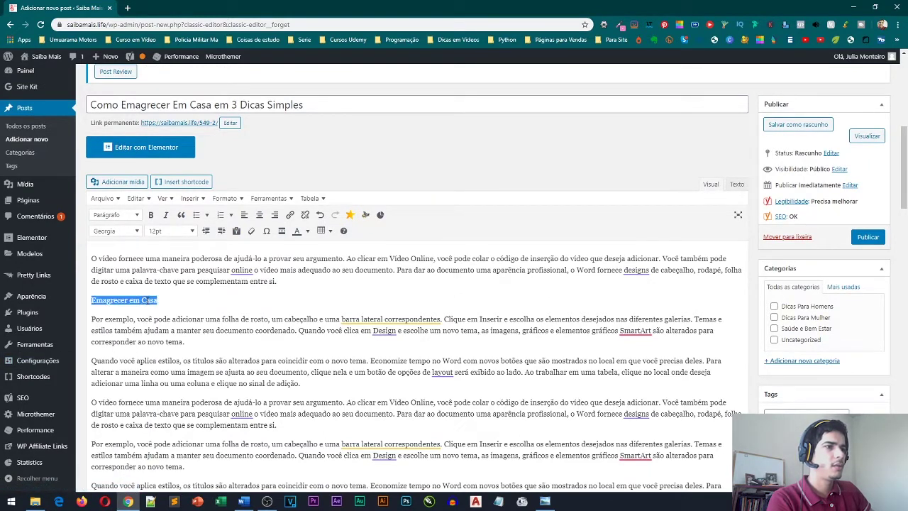
pyautogui.click(117, 214)
pyautogui.click(140, 270)
pyautogui.click(275, 295)
# - Add a Título 2 heading "Emagrecer com Receitas" after the second paragraph of the "Emagrecer em Casa" section
pyautogui.scroll(-2, 275, 294)
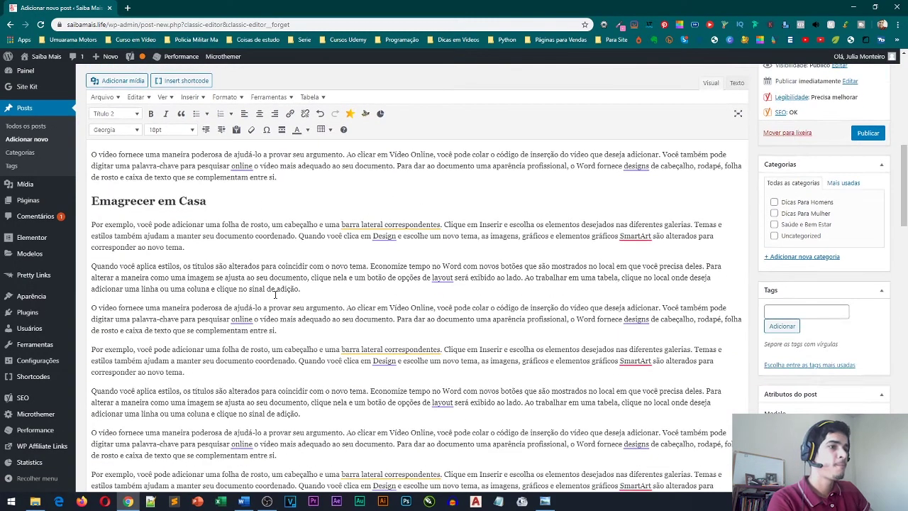
pyautogui.click(305, 290)
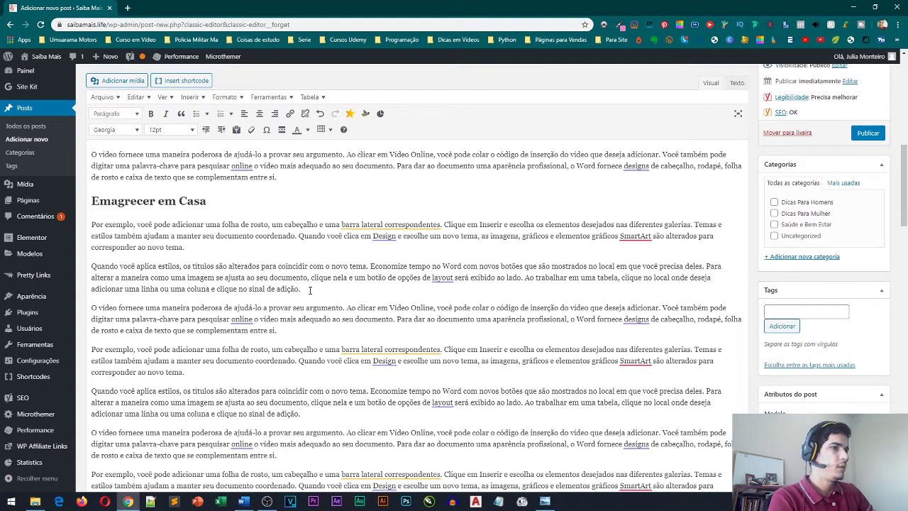
pyautogui.press('Return')
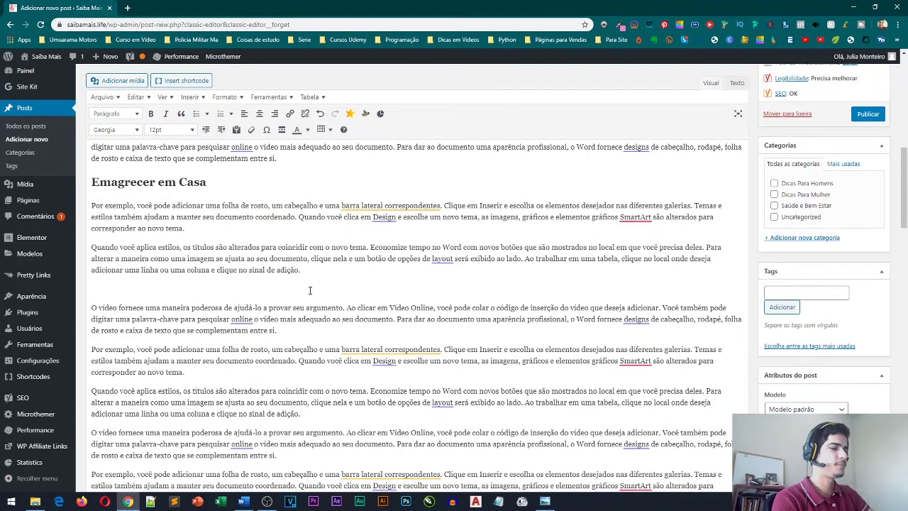
pyautogui.write('Emagrecer com Receitas')
pyautogui.hotkey('shift', 'Home')
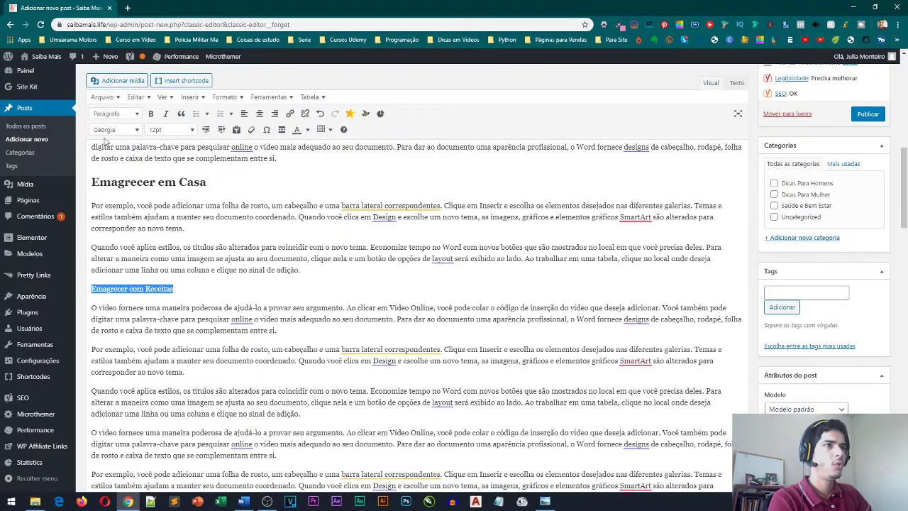
pyautogui.click(117, 114)
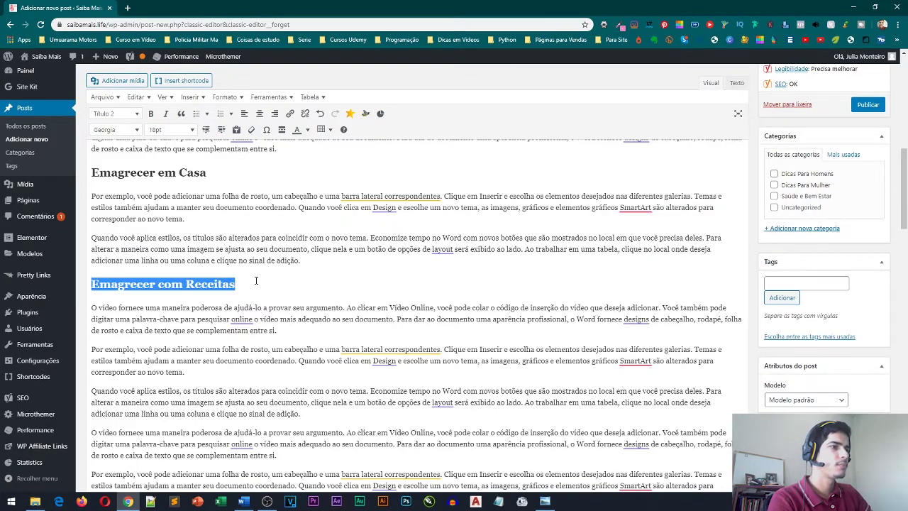
pyautogui.click(257, 280)
# - Add a Título 2 heading "Como Secar a Barriga" after the second paragraph of the "Emagrecer com Receitas" section
pyautogui.scroll(-3, 256, 281)
pyautogui.moveTo(91, 296); pyautogui.dragTo(205, 283)
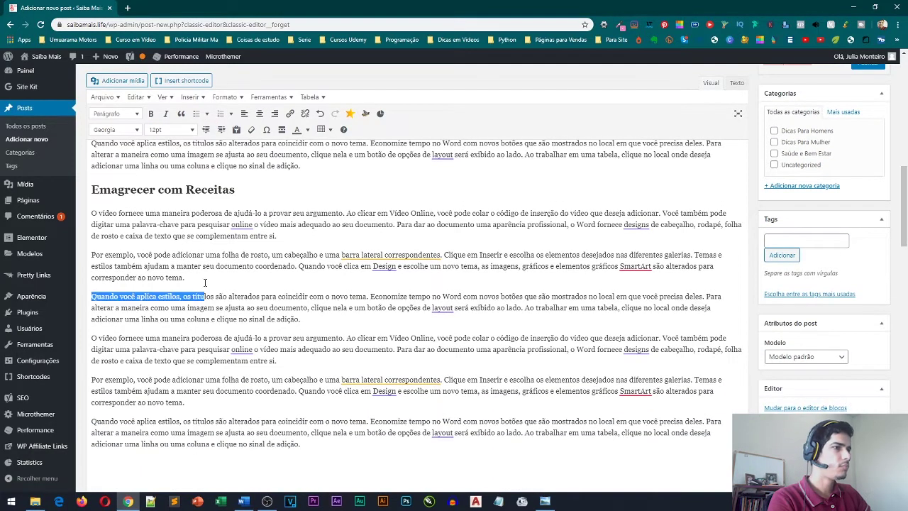
pyautogui.click(212, 276)
pyautogui.press('Return')
pyautogui.write('Como')
pyautogui.write('Secar a Barriga')
pyautogui.hotkey('shift', 'Home')
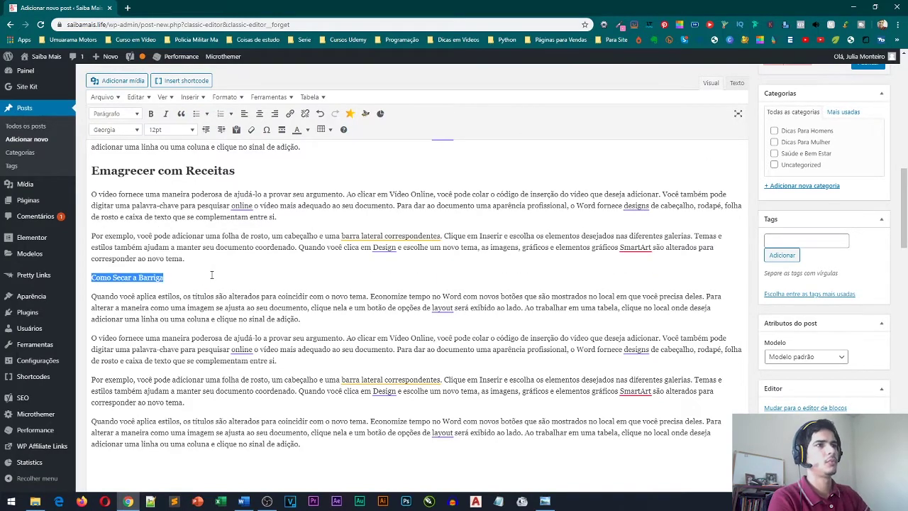
pyautogui.click(117, 115)
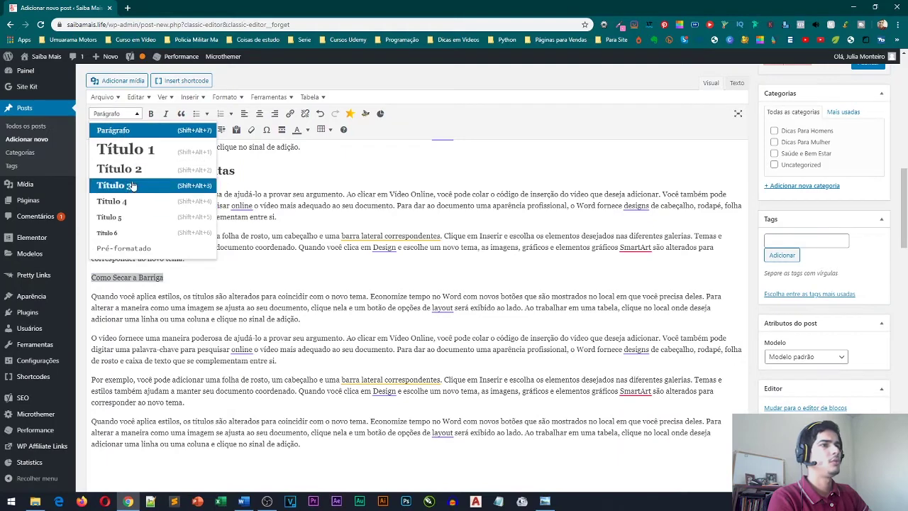
pyautogui.click(119, 168)
pyautogui.click(278, 358)
# - Add a Título 3 subheading "1.º Como Emagrecer em Pouco tempo" below the first paragraph under "Como Secar a Barriga"
pyautogui.scroll(-1, 277, 358)
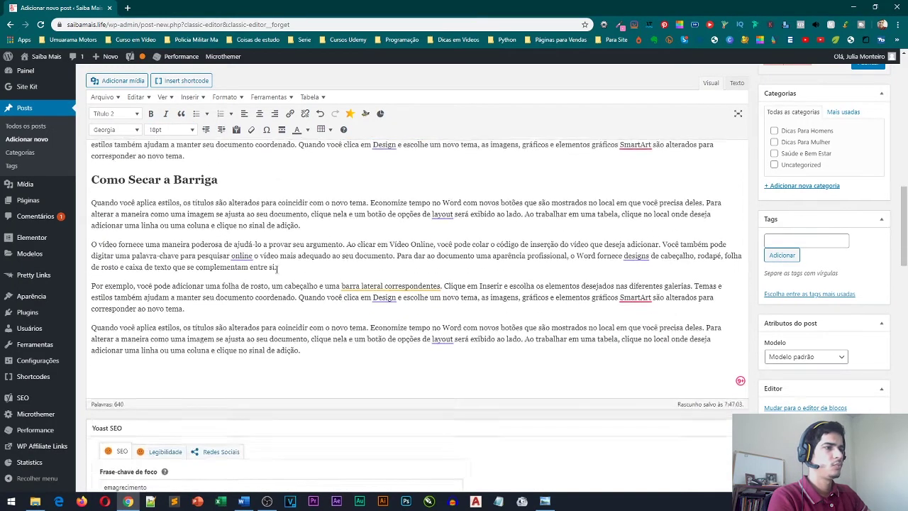
pyautogui.click(317, 226)
pyautogui.press('Return')
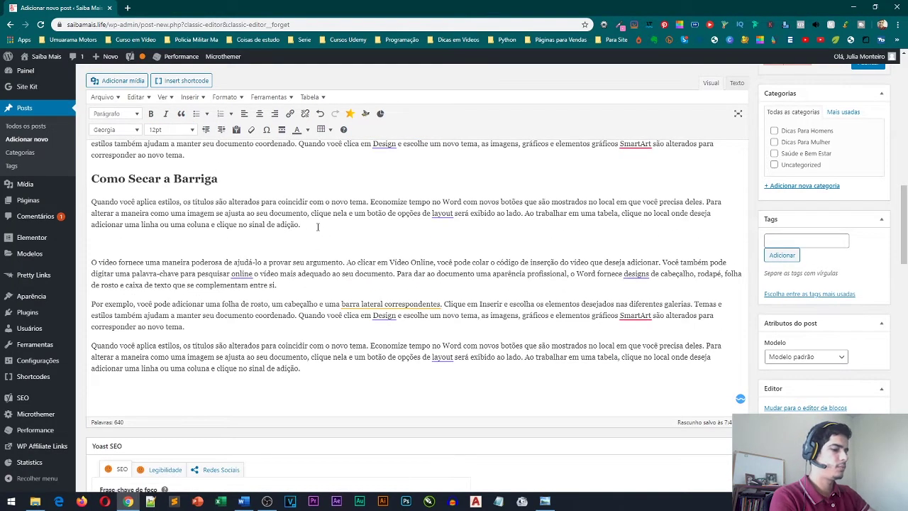
pyautogui.click(117, 115)
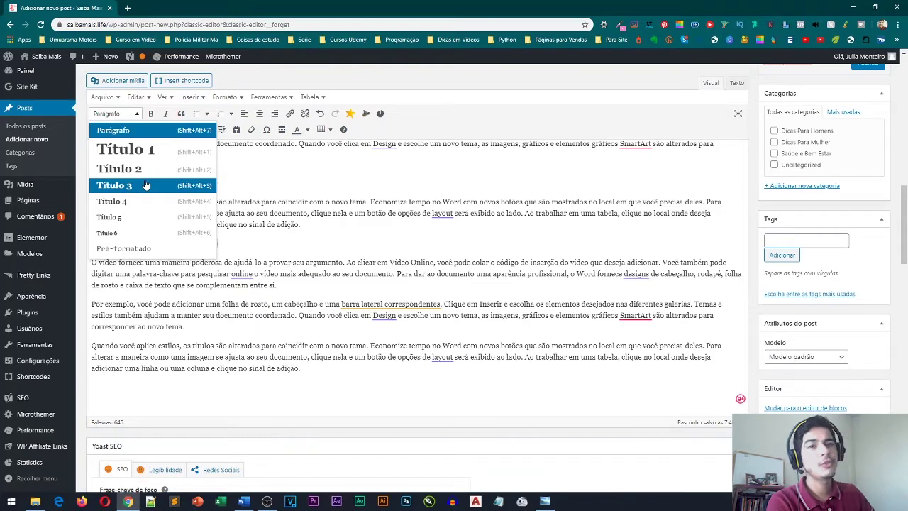
pyautogui.click(145, 185)
pyautogui.press('End')
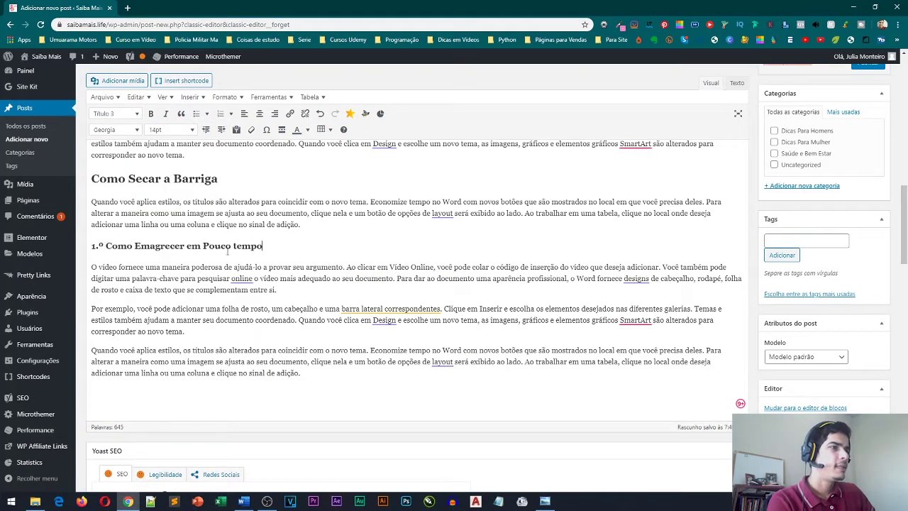
# - Add a Título 3 subheading "2.º Emagrecer sem passar fome" before the last paragraph of the post body
pyautogui.click(206, 335)
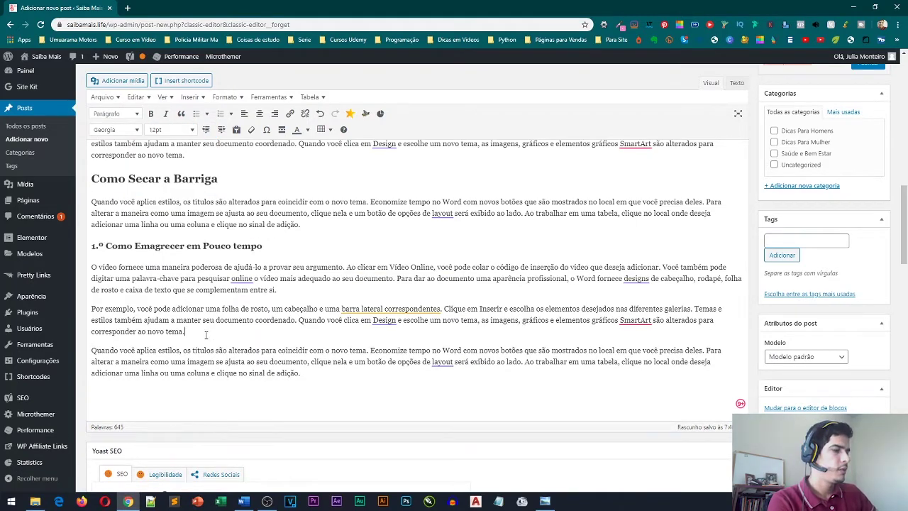
pyautogui.press('Return')
pyautogui.write('2.º Emagrecer sem passar fome')
pyautogui.moveTo(196, 350); pyautogui.dragTo(89, 349)
pyautogui.click(119, 130)
pyautogui.click(128, 116)
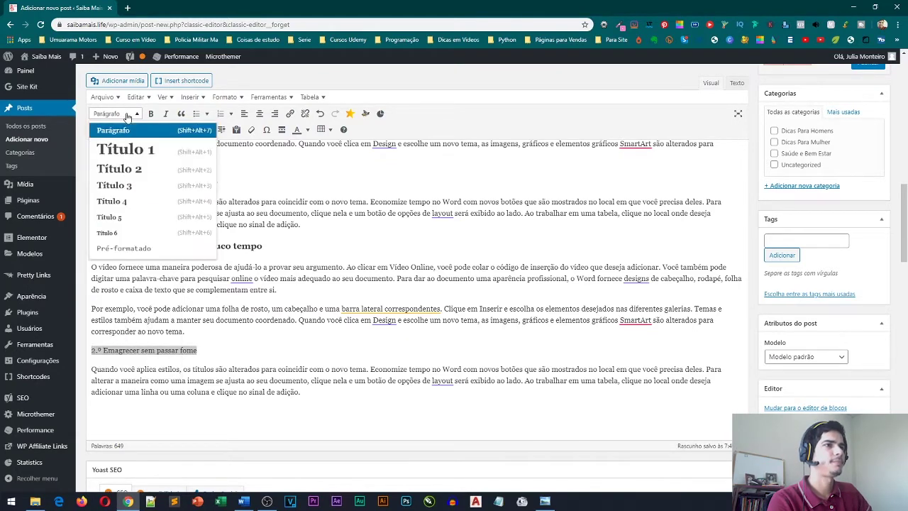
pyautogui.click(114, 185)
pyautogui.click(296, 333)
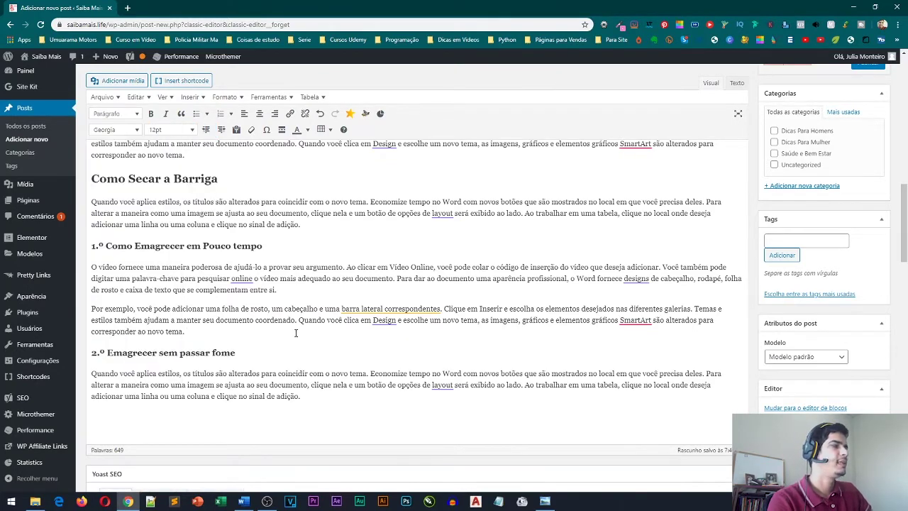
# - Review the post's title and the heading structure throughout the body
pyautogui.scroll(-3, 296, 332)
pyautogui.scroll(10, 296, 333)
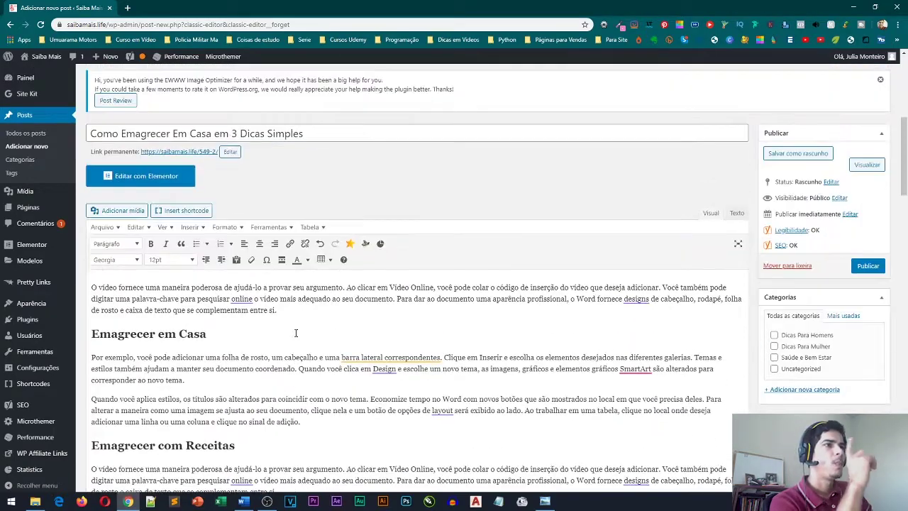
pyautogui.scroll(3, 296, 332)
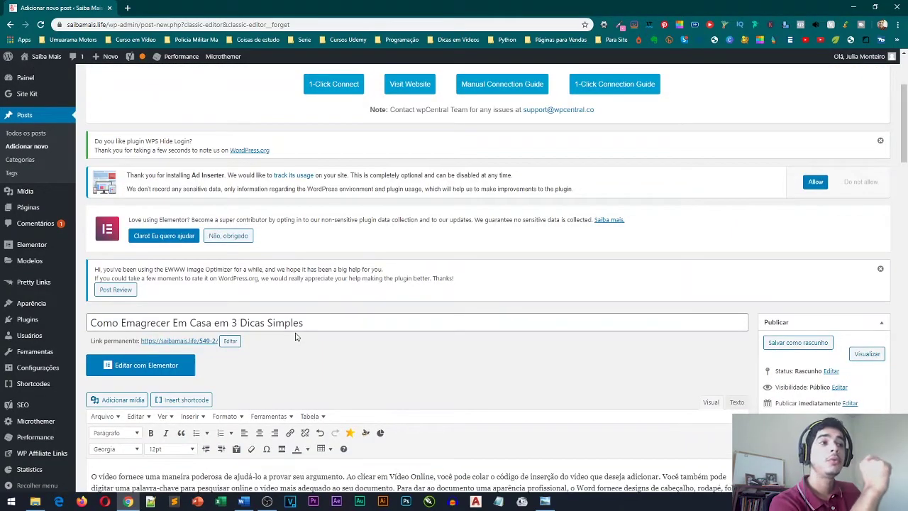
pyautogui.scroll(-4, 295, 336)
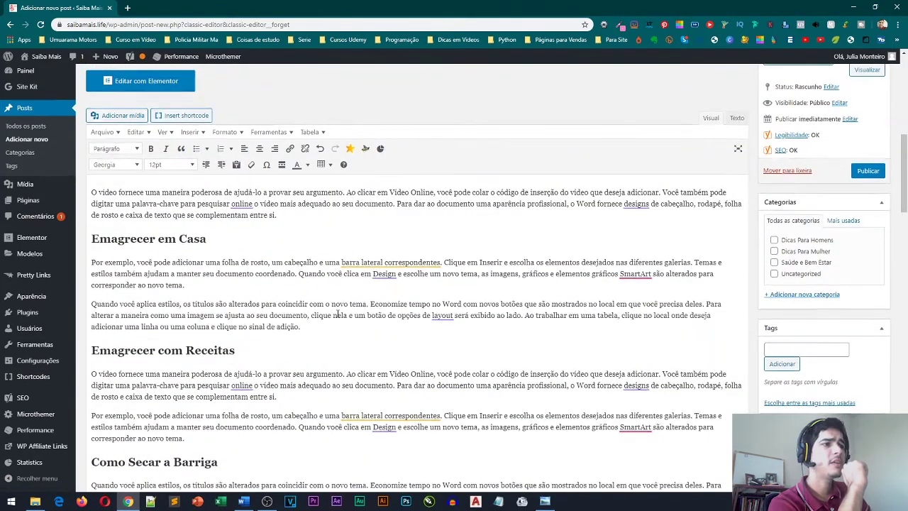
pyautogui.scroll(-1, 338, 314)
pyautogui.scroll(2, 334, 309)
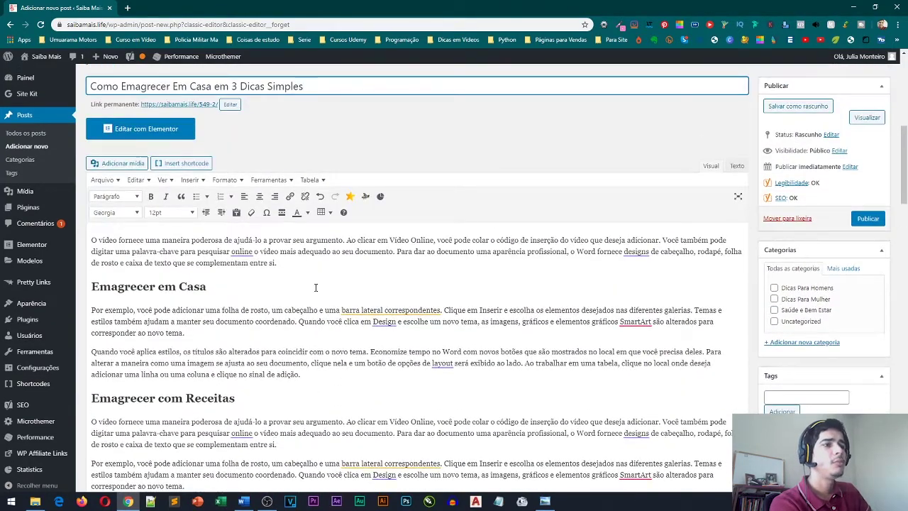
pyautogui.scroll(-2, 315, 287)
# - Show Yoast SEO's readability analysis and highlight the transition-word result in the post text
pyautogui.scroll(-10, 316, 288)
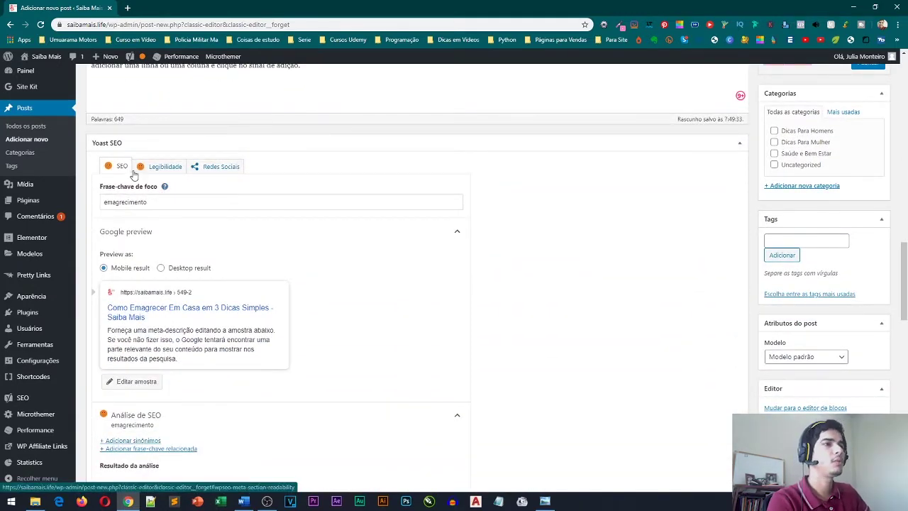
pyautogui.click(169, 165)
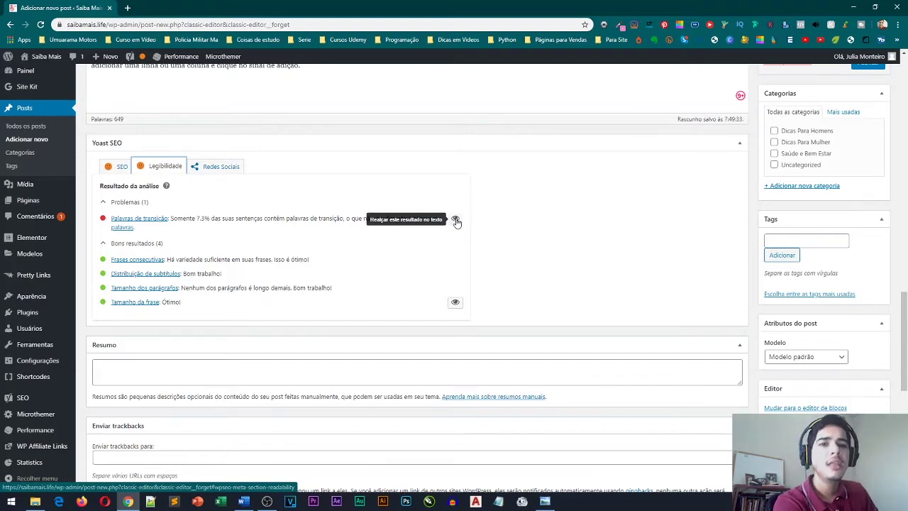
pyautogui.click(456, 221)
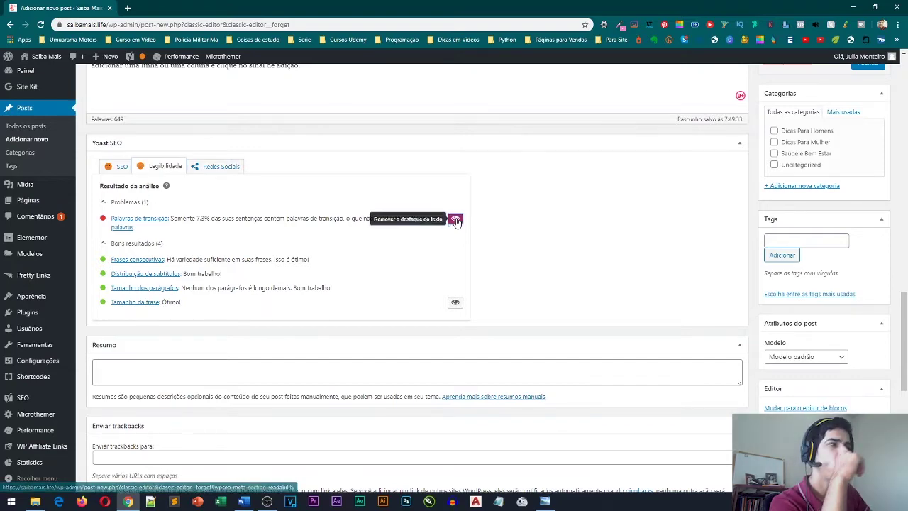
# - Examine the sentences highlighted for transition words across the sections of the post body
pyautogui.scroll(5, 470, 232)
pyautogui.scroll(3, 470, 231)
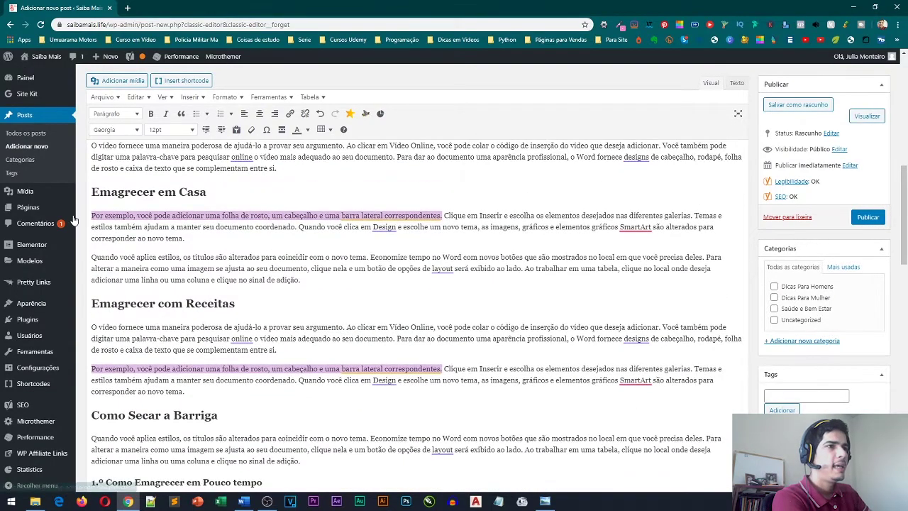
pyautogui.scroll(3, 398, 219)
pyautogui.scroll(-8, 398, 219)
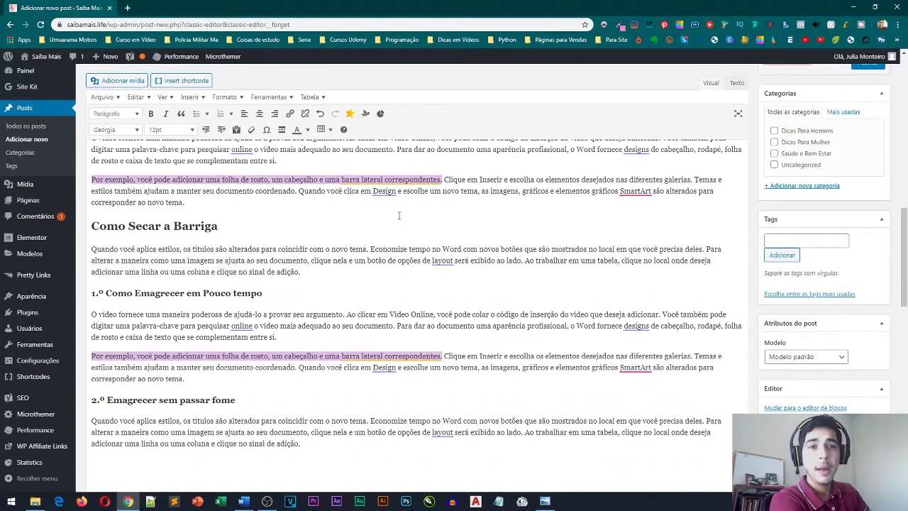
pyautogui.scroll(2, 401, 220)
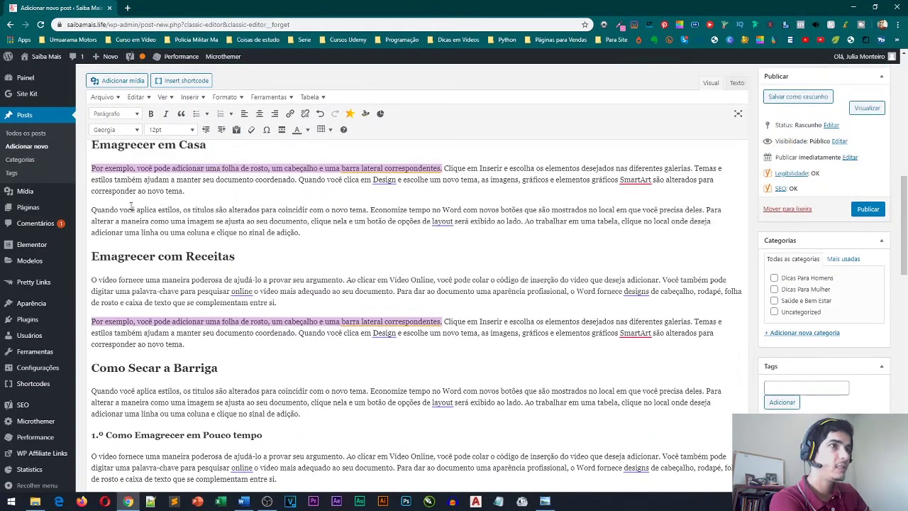
pyautogui.scroll(1, 131, 205)
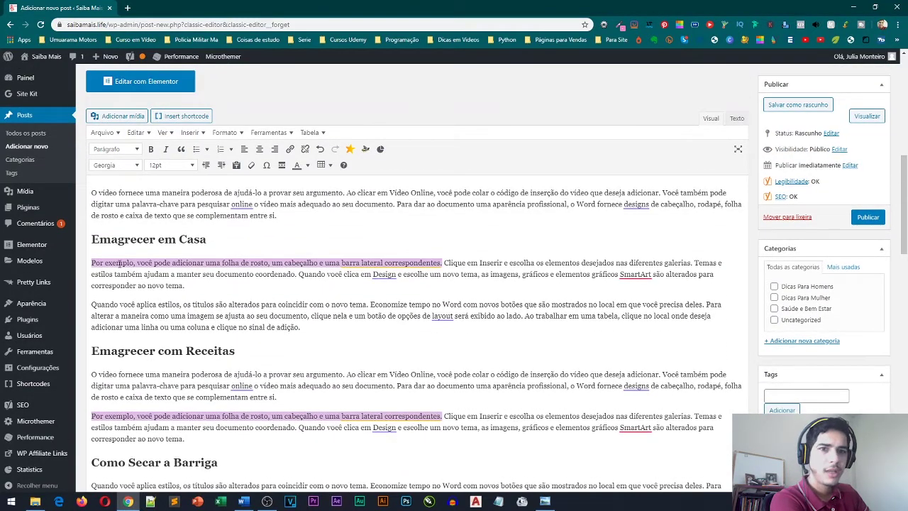
pyautogui.scroll(1, 119, 265)
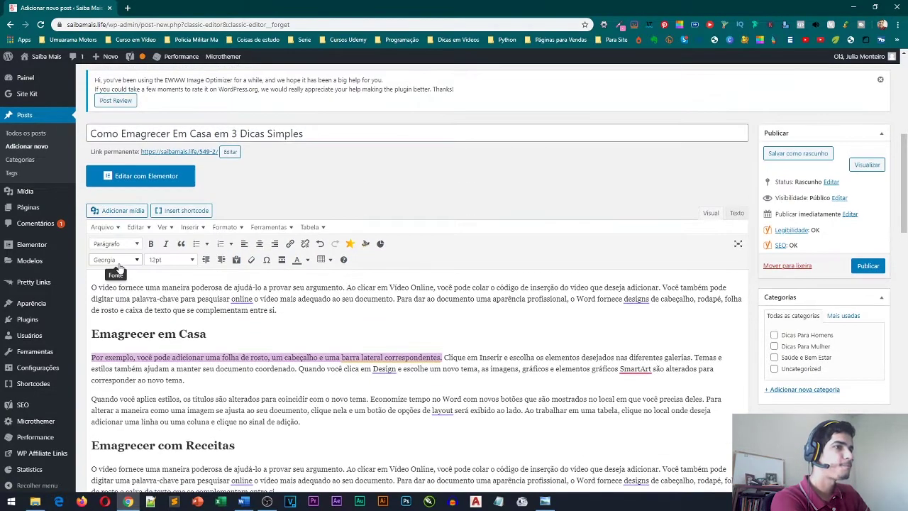
pyautogui.scroll(-1, 120, 268)
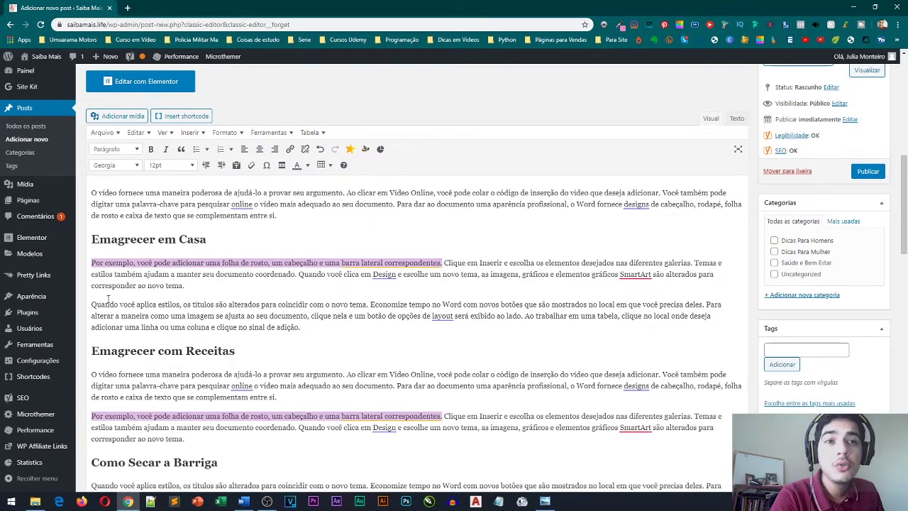
# - Insert the sentence "Dicas simples e rápidas para você emagrecer em casa." at the beginning of the post's opening paragraph
pyautogui.click(218, 192)
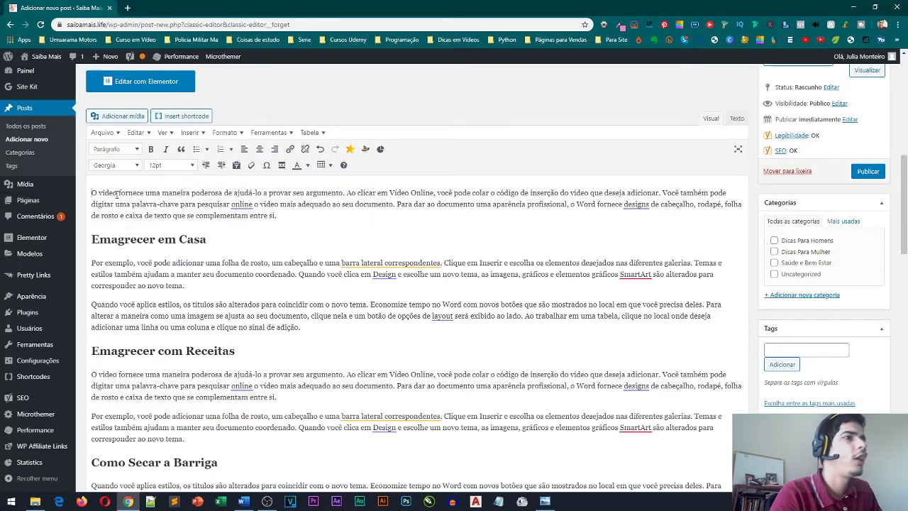
pyautogui.write('Dicas s')
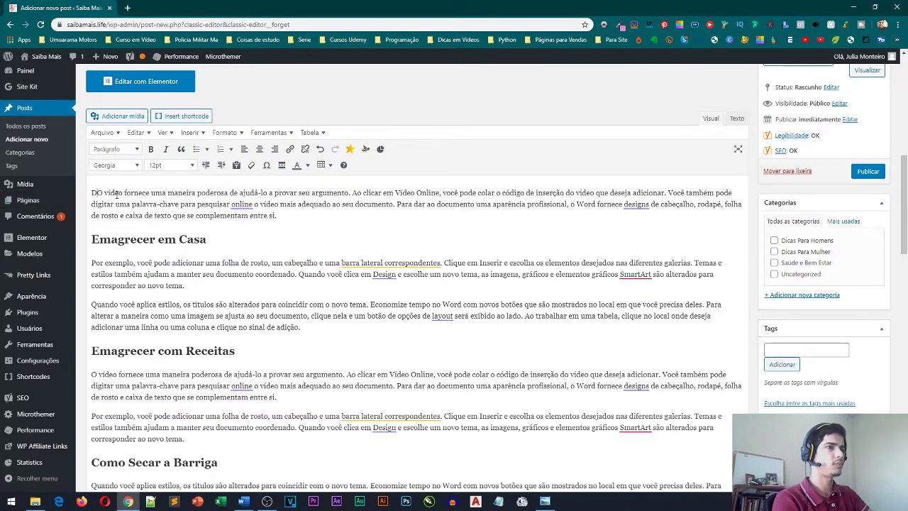
pyautogui.write('imples e rá')
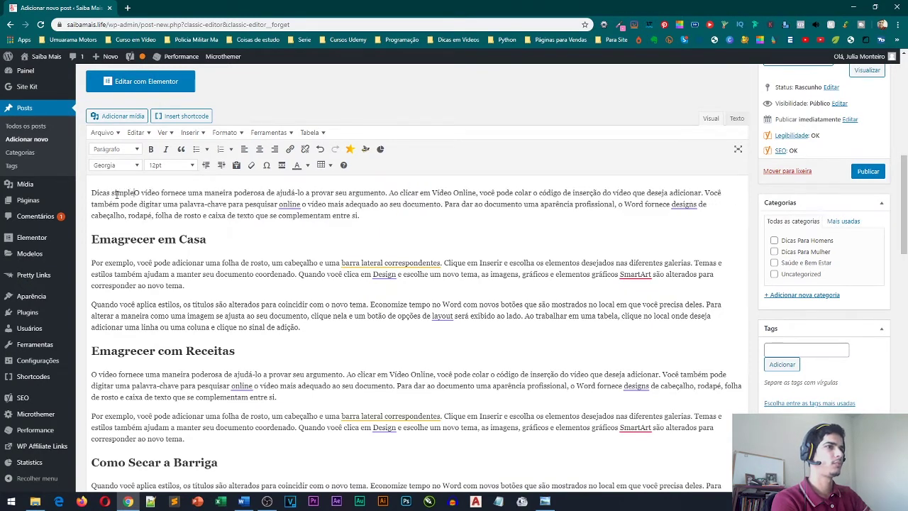
pyautogui.write('pidas pr')
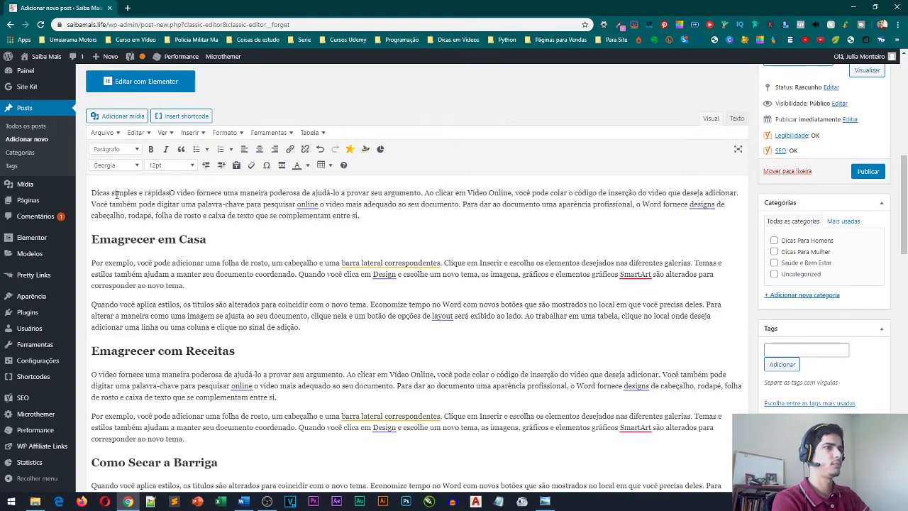
pyautogui.write('a')
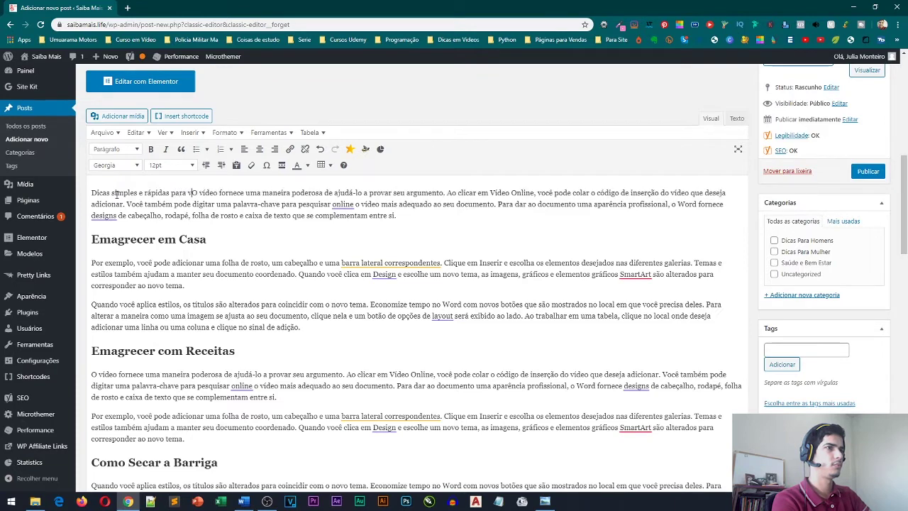
pyautogui.write('ra você emagrecer em casa')
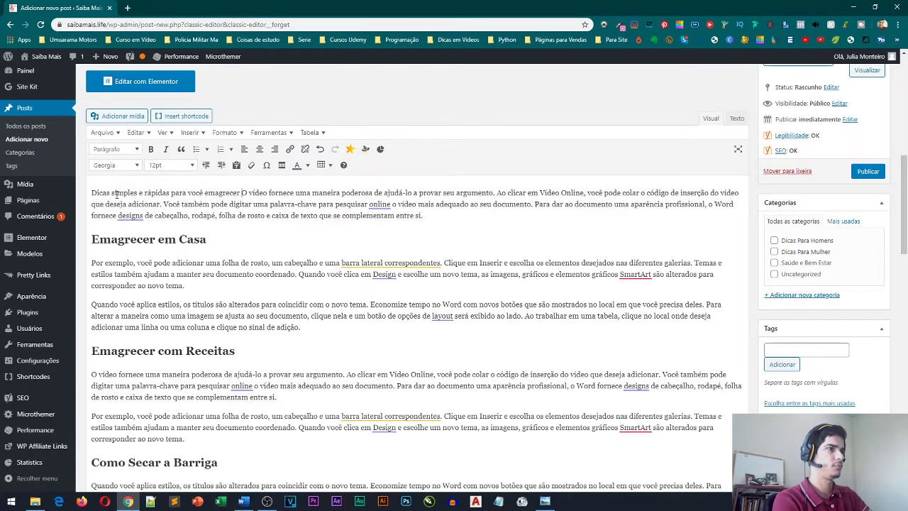
pyautogui.write('.')
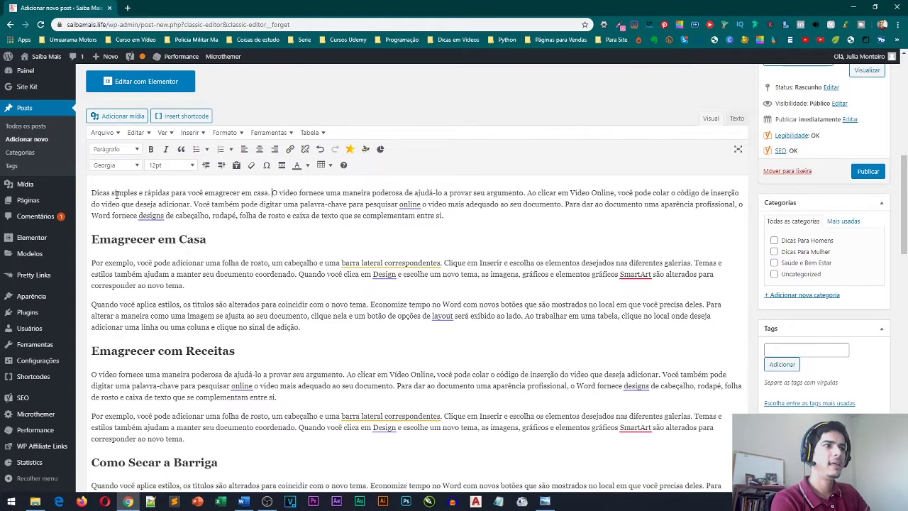
# - Make the word "emagrecer" bold in the first sentence of the opening paragraph
pyautogui.moveTo(241, 192); pyautogui.dragTo(205, 192)
pyautogui.click(151, 149)
pyautogui.click(295, 213)
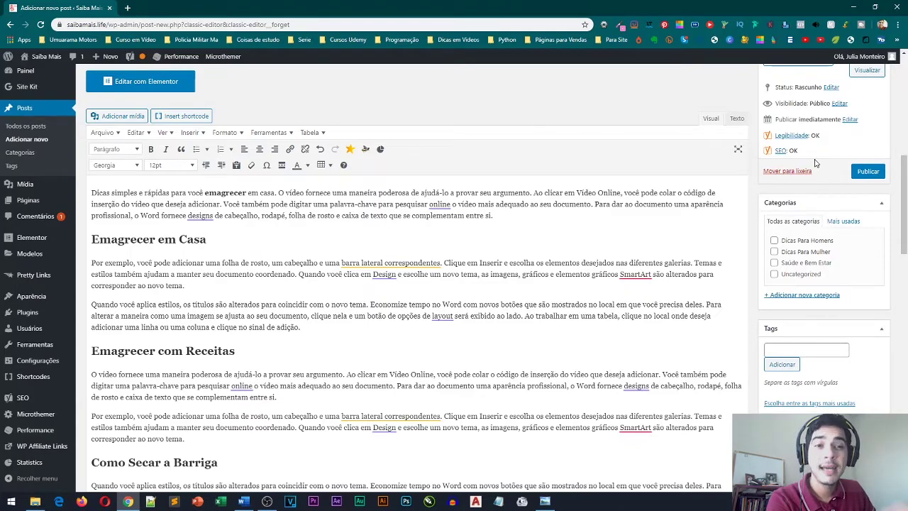
# - Replace the "O" before "vídeo fornece" in the opening paragraph with the transition "Além disso,"
pyautogui.scroll(-8, 435, 286)
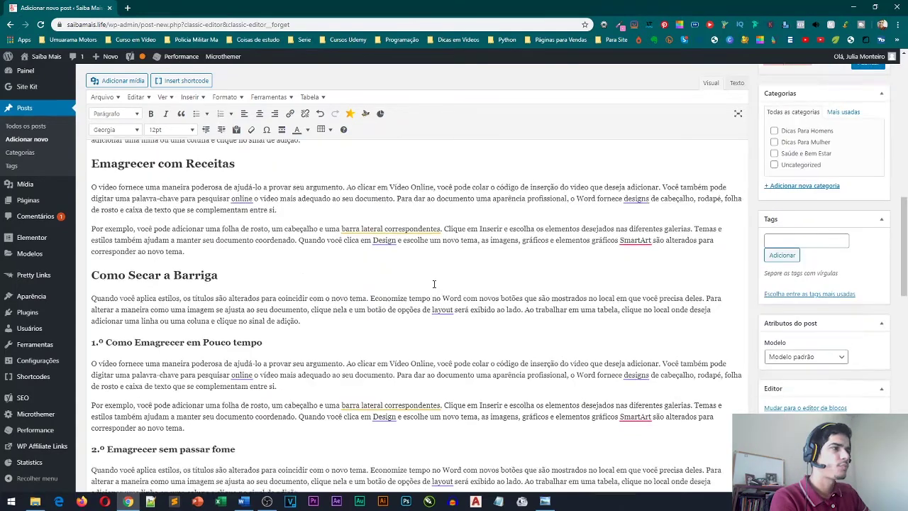
pyautogui.scroll(3, 434, 283)
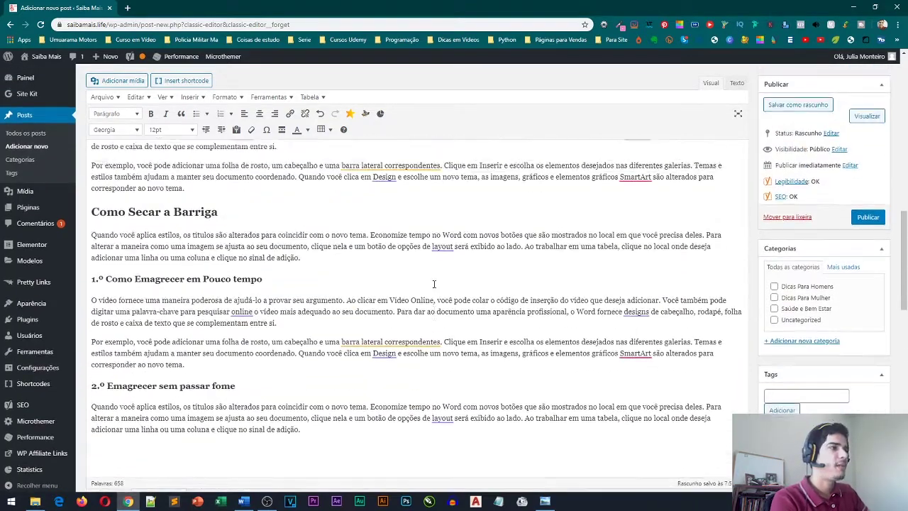
pyautogui.scroll(10, 434, 284)
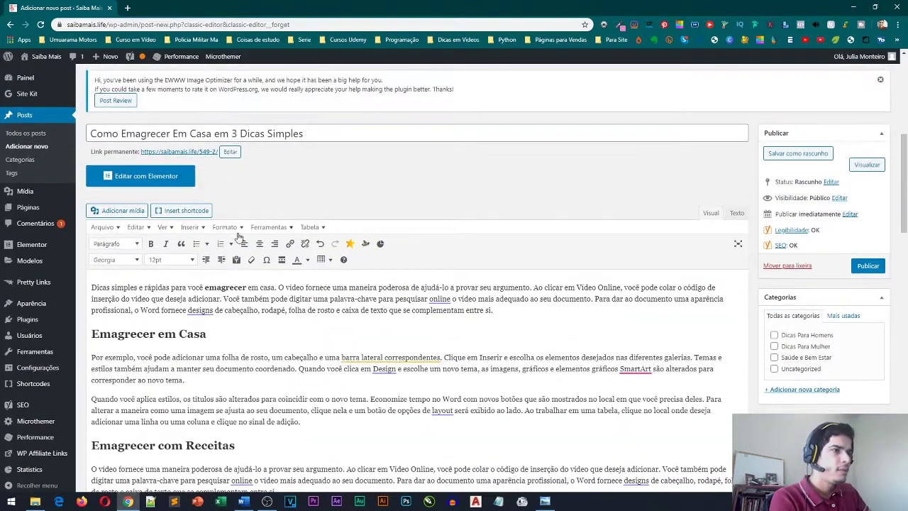
pyautogui.click(279, 289)
pyautogui.press('Delete')
pyautogui.write('Além disso')
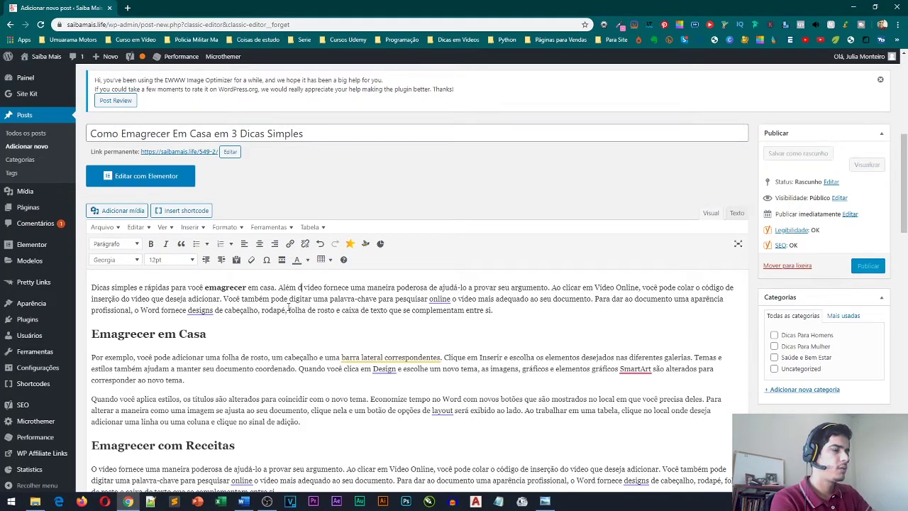
pyautogui.write(',')
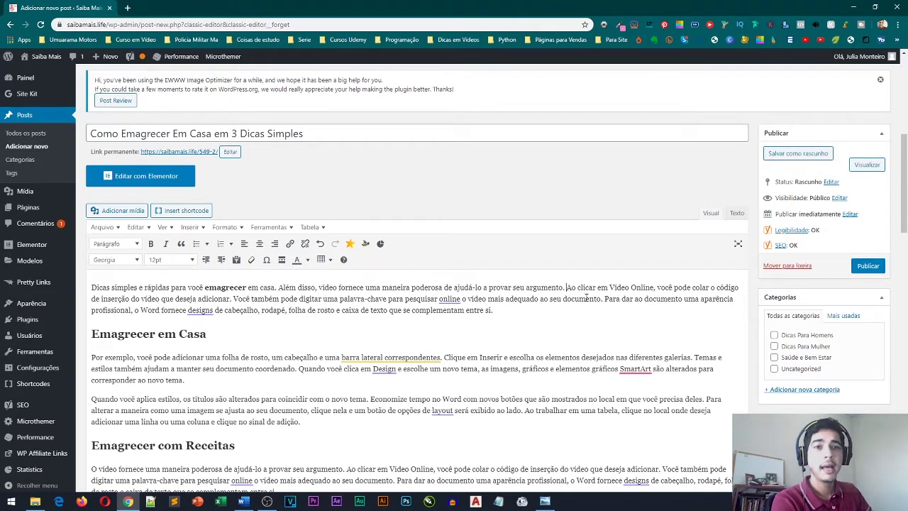
# - Start the opening paragraph's "Ao clicar em Vídeo Online" sentence with "Entretanto,", lowercasing "ao" and correcting the transition word's spelling
pyautogui.write('Cont')
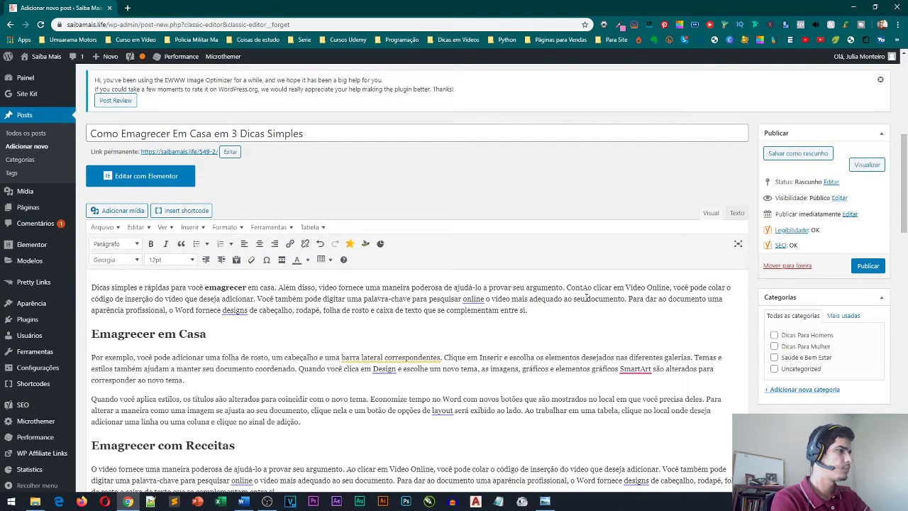
pyautogui.press('BackSpace')
pyautogui.press('BackSpace')
pyautogui.press('BackSpace')
pyautogui.press('BackSpace')
pyautogui.write('Entretanto,')
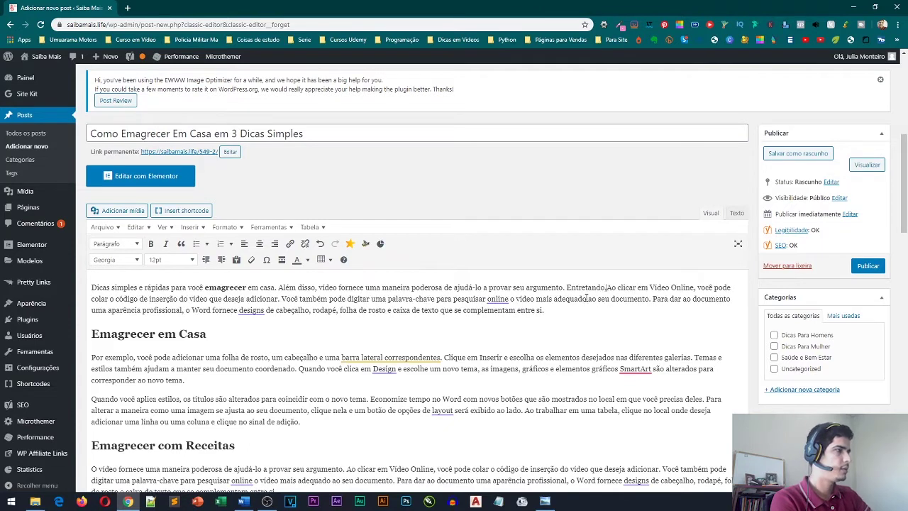
pyautogui.press('Delete')
pyautogui.write('a')
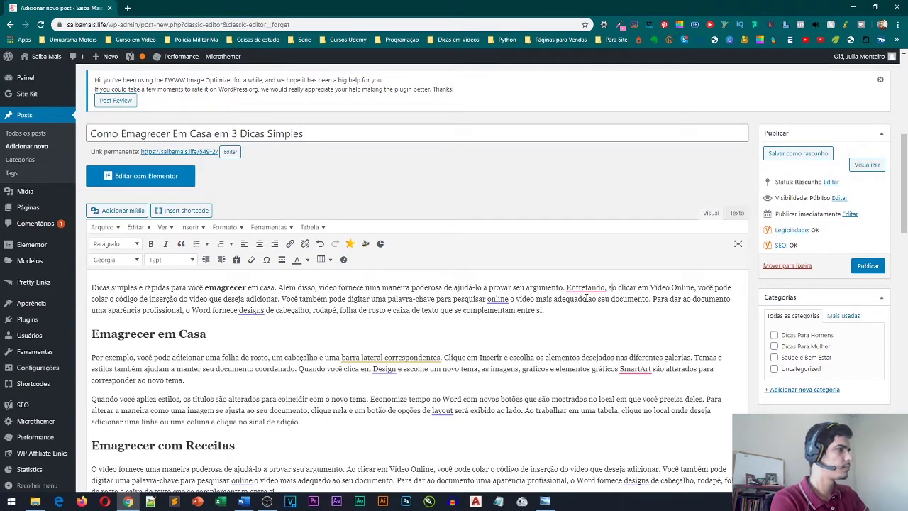
pyautogui.click(586, 288)
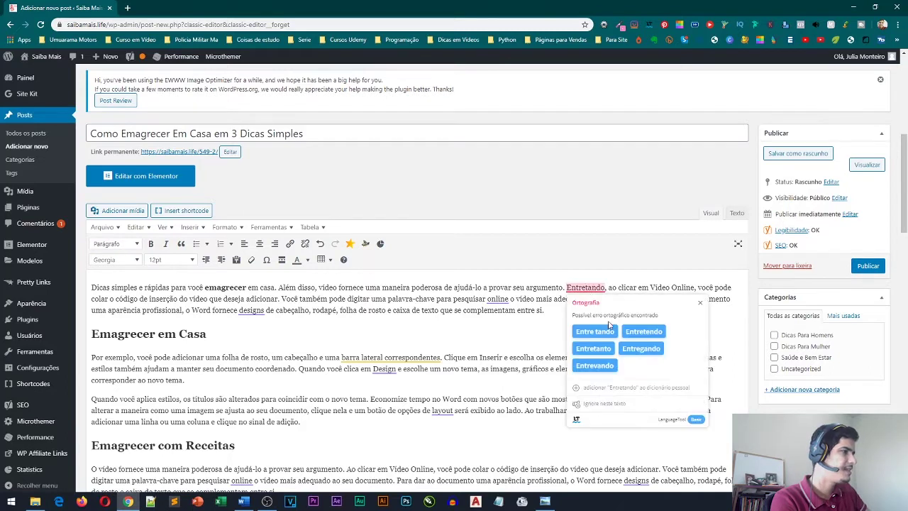
pyautogui.click(593, 351)
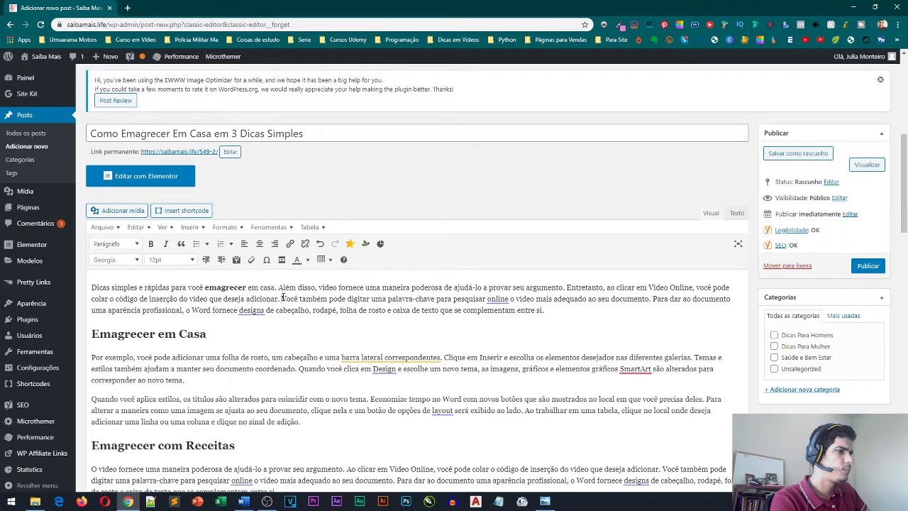
# - Begin the opening paragraph's last two sentences with "Assim," and "Isto é,", lowercasing "você" and "para"
pyautogui.write('A')
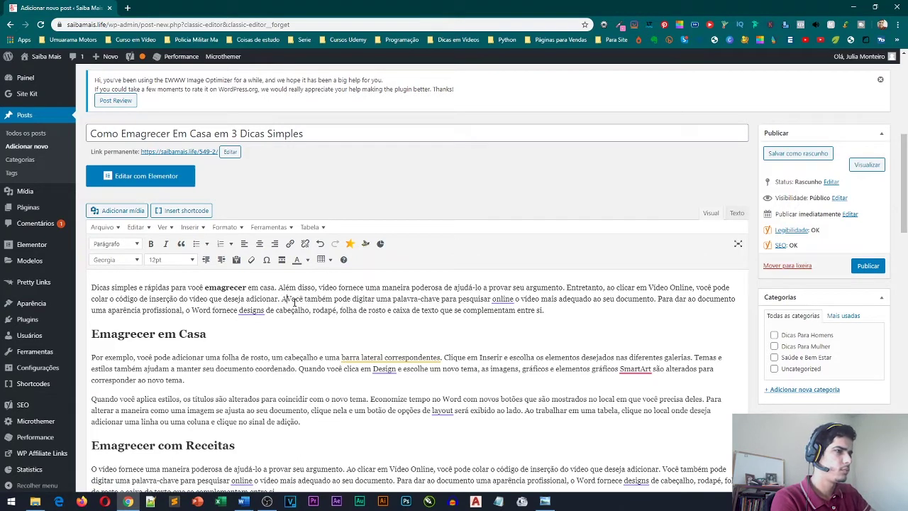
pyautogui.write('ss')
pyautogui.press('BackSpace')
pyautogui.write(',')
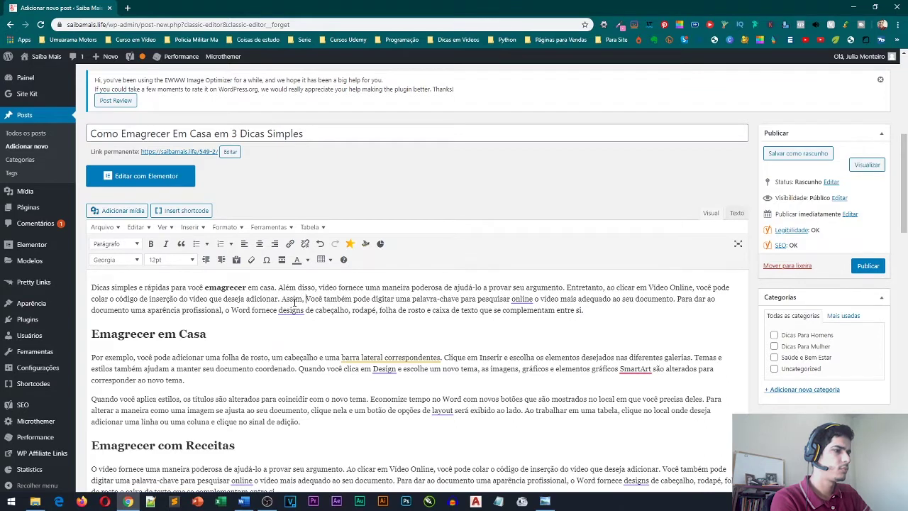
pyautogui.press('Delete')
pyautogui.write('v')
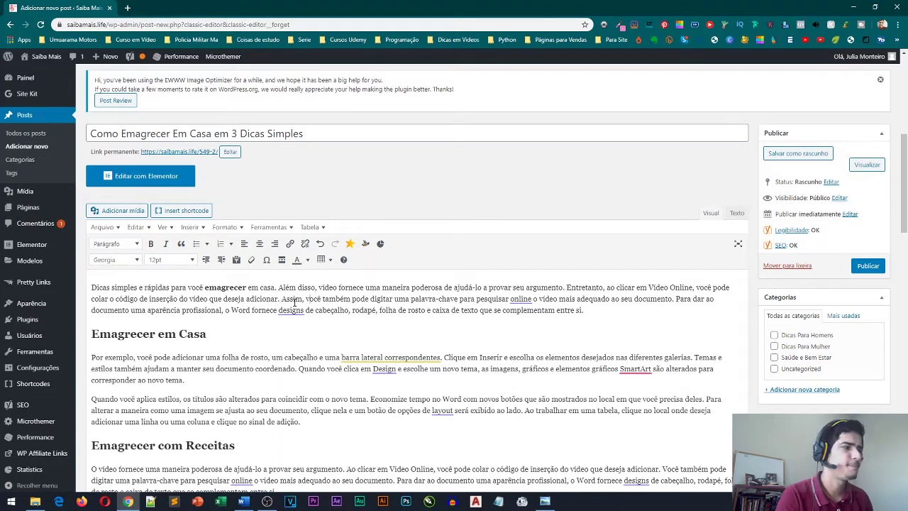
pyautogui.click(676, 298)
pyautogui.write('Isto é,')
pyautogui.press('Delete')
pyautogui.write('p')
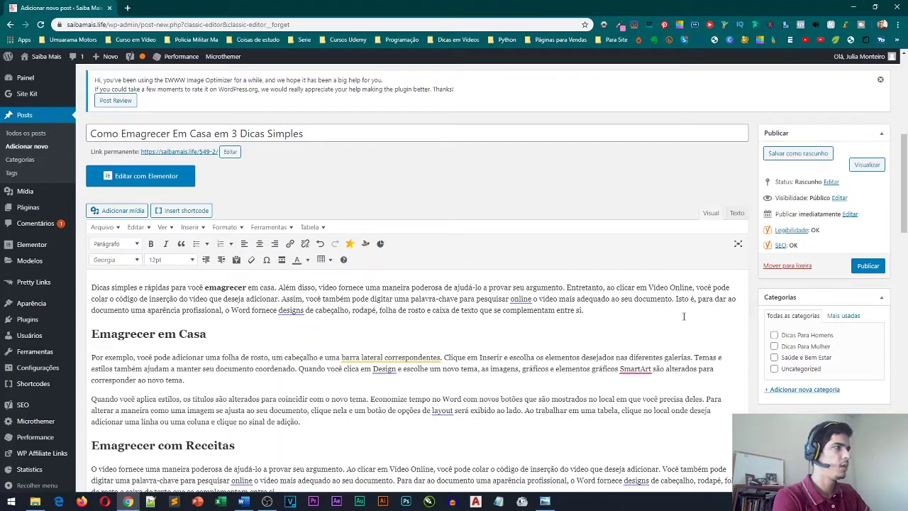
# - Recheck the transition-word result in Yoast SEO's readability analysis and highlight the matching sentences in the post text again
pyautogui.scroll(-12, 650, 329)
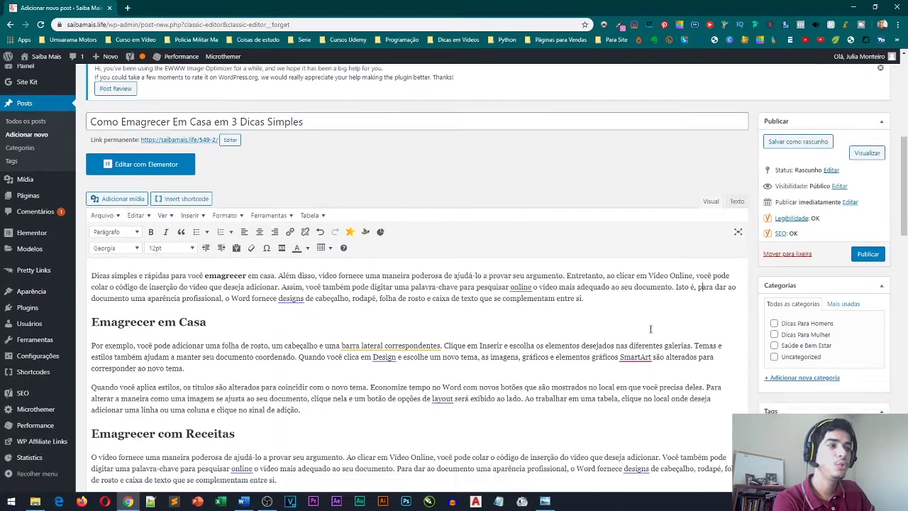
pyautogui.scroll(-3, 650, 329)
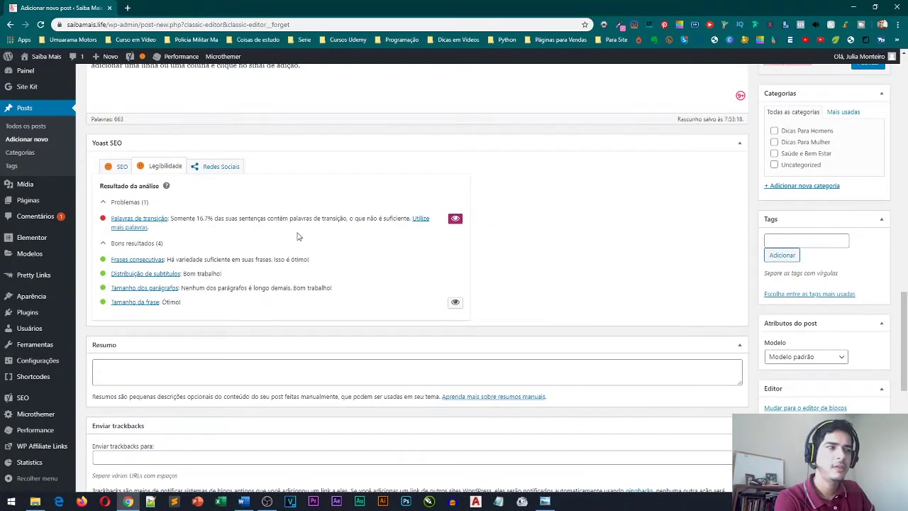
pyautogui.scroll(6, 535, 251)
pyautogui.scroll(8, 535, 250)
pyautogui.scroll(-15, 535, 250)
pyautogui.click(455, 268)
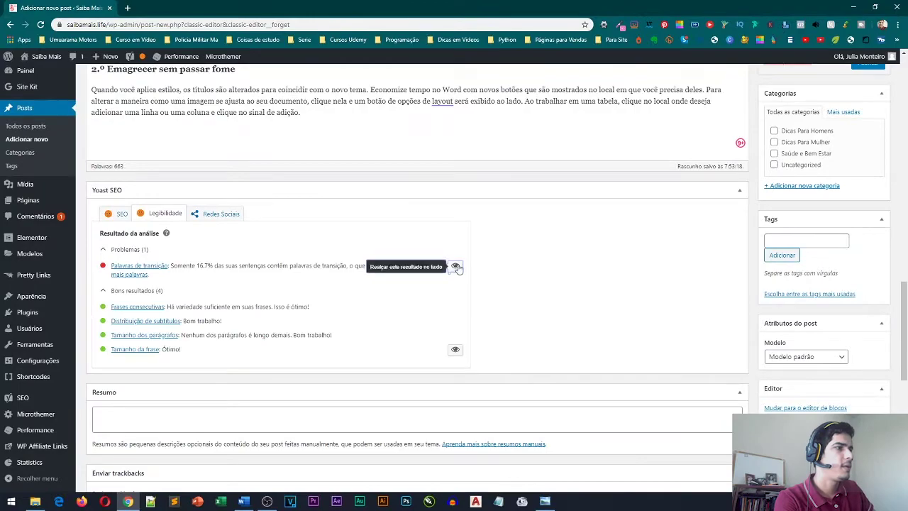
pyautogui.scroll(15, 459, 289)
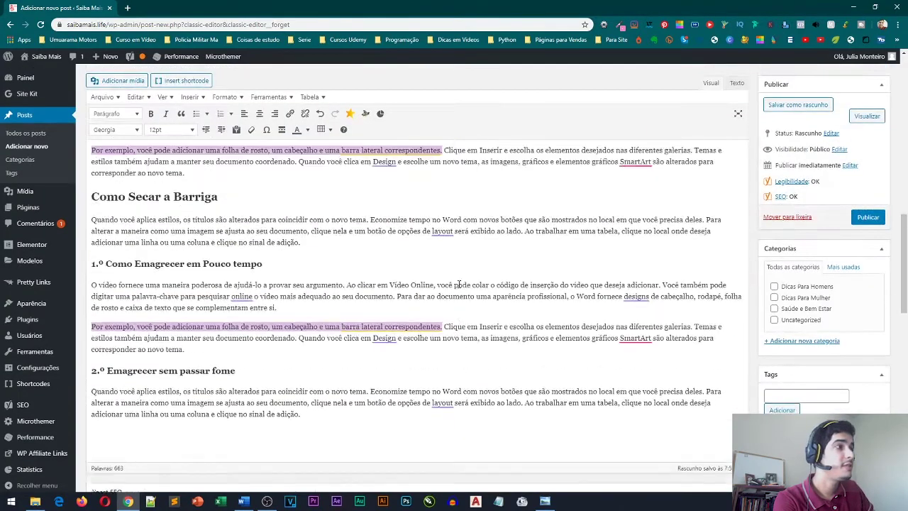
pyautogui.scroll(-2, 480, 365)
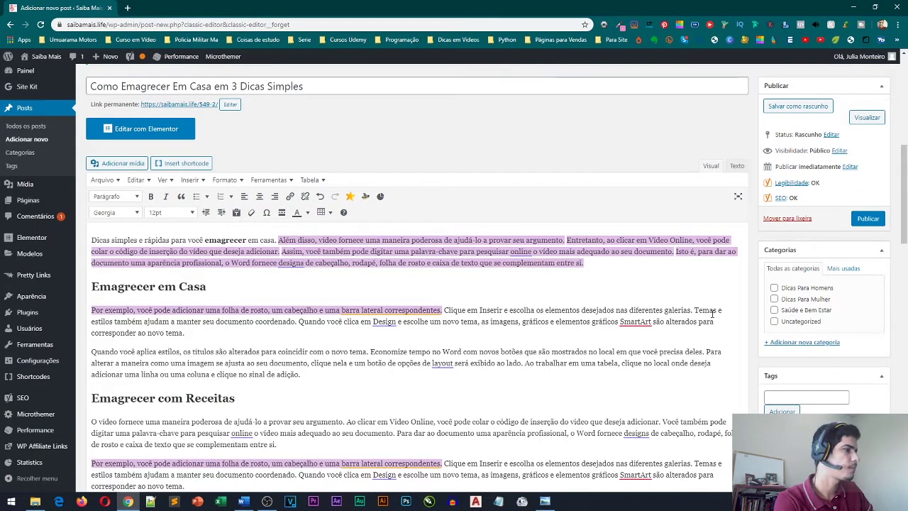
# - Add "Logo," before "temas e estilos" and "Assim também," before "quando você clica" in the first paragraph under "Emagrecer em Casa"
pyautogui.click(695, 326)
pyautogui.click(694, 310)
pyautogui.write('Logo,')
pyautogui.press('Delete')
pyautogui.write('to coordenado. Assim também,')
pyautogui.press('Delete')
pyautogui.write('q')
# - Add "Além disso," before "economize tempo" and "Dessa Forma," before "ao trabalhar" in the second paragraph under "Emagrecer em Casa"
pyautogui.click(371, 351)
pyautogui.write('Além disso,')
pyautogui.press('Delete')
pyautogui.write('e')
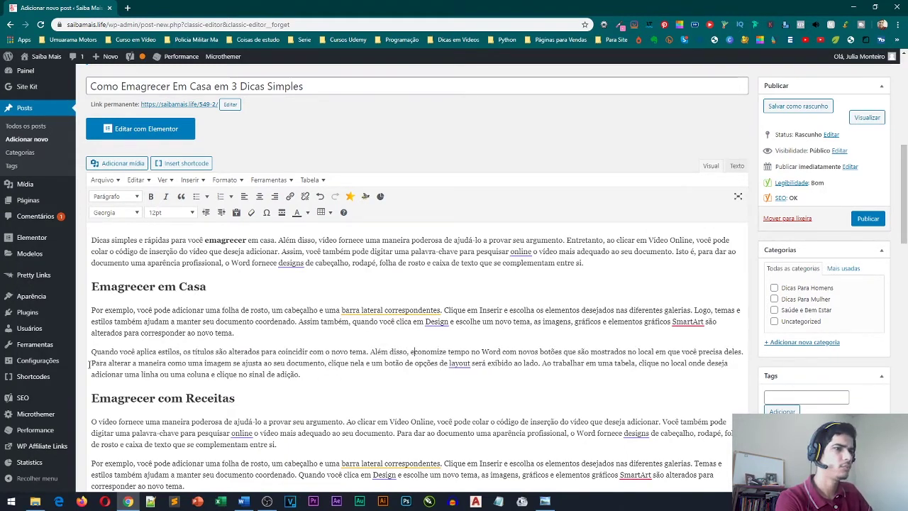
pyautogui.click(542, 363)
pyautogui.write('Dessa Forma,')
pyautogui.press('Delete')
pyautogui.write('a')
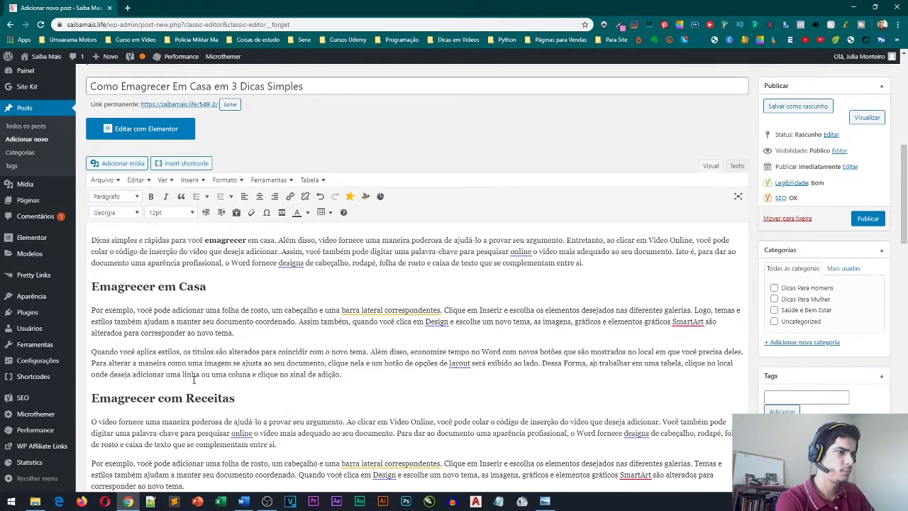
# - Add "Aliás," before "ao clicar" and "Decerto," before "você também" in the first paragraph under "Emagrecer com Receitas"
pyautogui.scroll(-2, 131, 383)
pyautogui.click(347, 280)
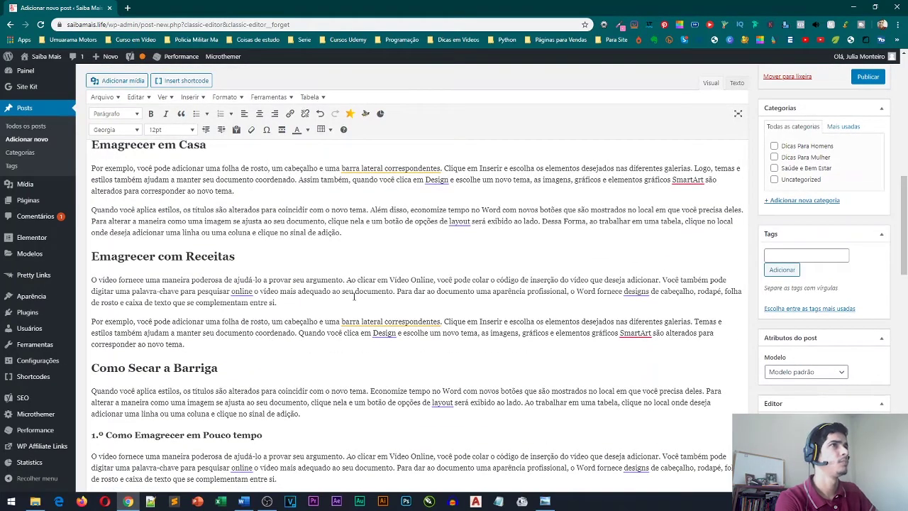
pyautogui.write('Aliás,')
pyautogui.press('Delete')
pyautogui.write('a')
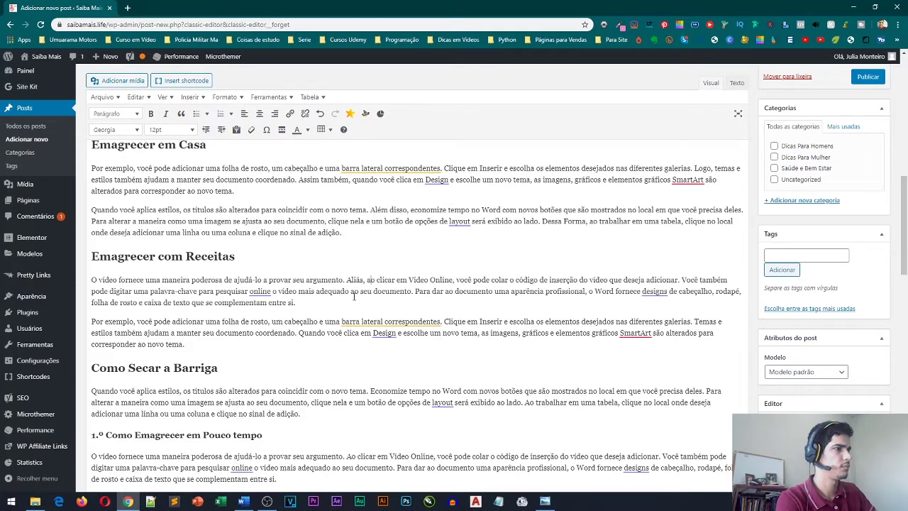
pyautogui.click(683, 279)
pyautogui.write('Decerto,')
pyautogui.press('Delete')
pyautogui.write('v')
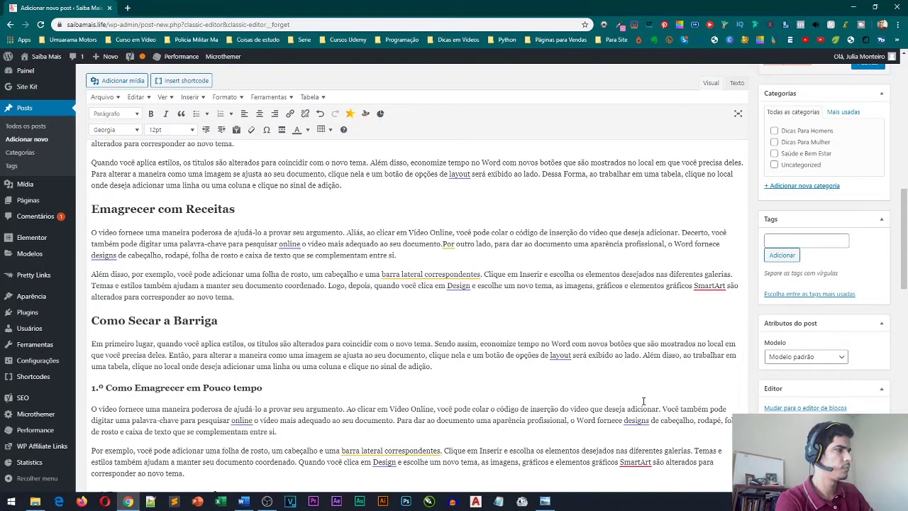
# - Check the updated readability analysis in Yoast SEO and review the transition words added to the post body
pyautogui.scroll(-3, 644, 402)
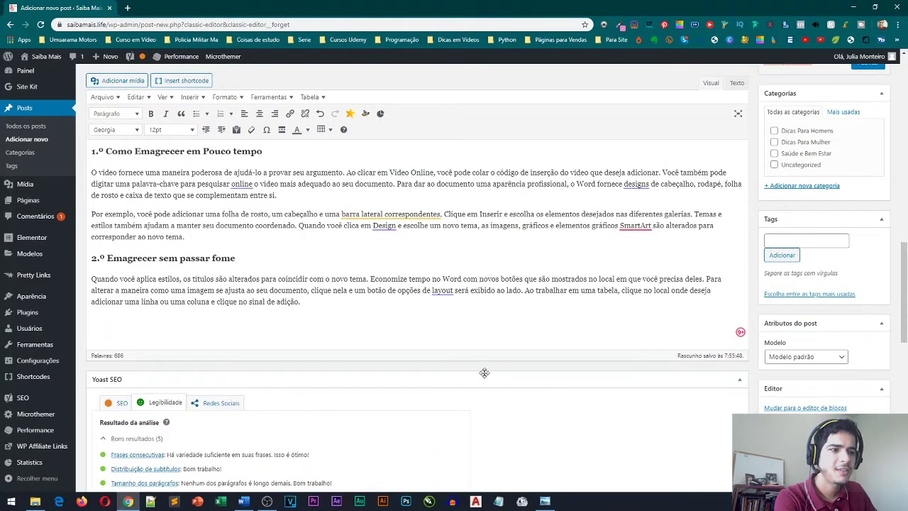
pyautogui.scroll(-1, 488, 376)
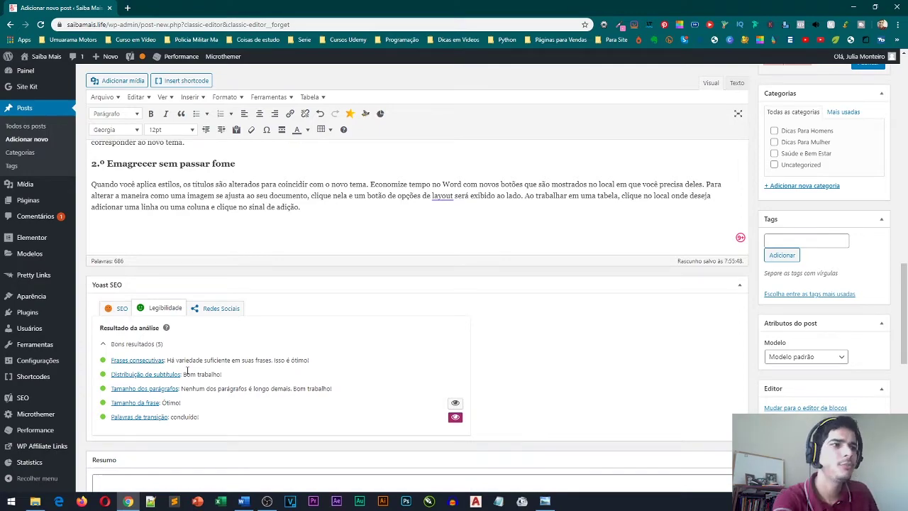
pyautogui.scroll(5, 557, 281)
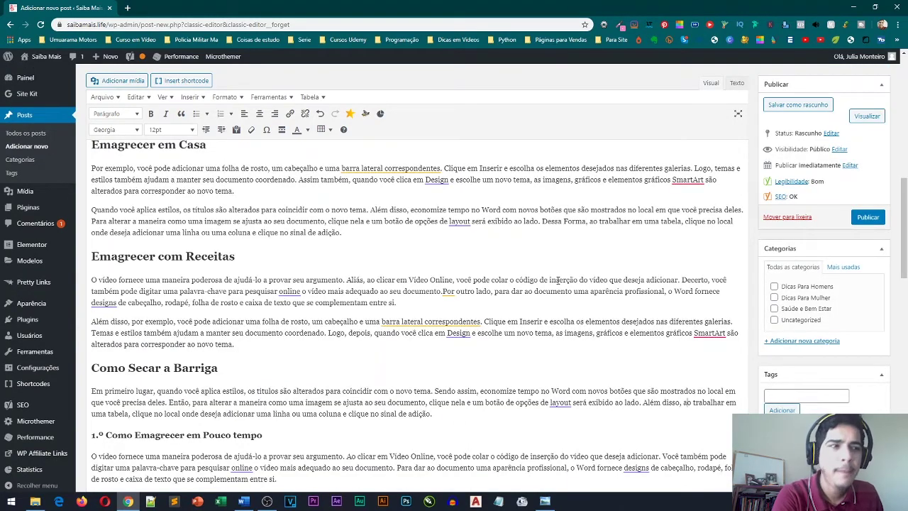
# - Examine the Yoast SEO analysis for the focus keyphrase, including its problems, improvements and good results, and the Google preview
pyautogui.scroll(-4, 306, 287)
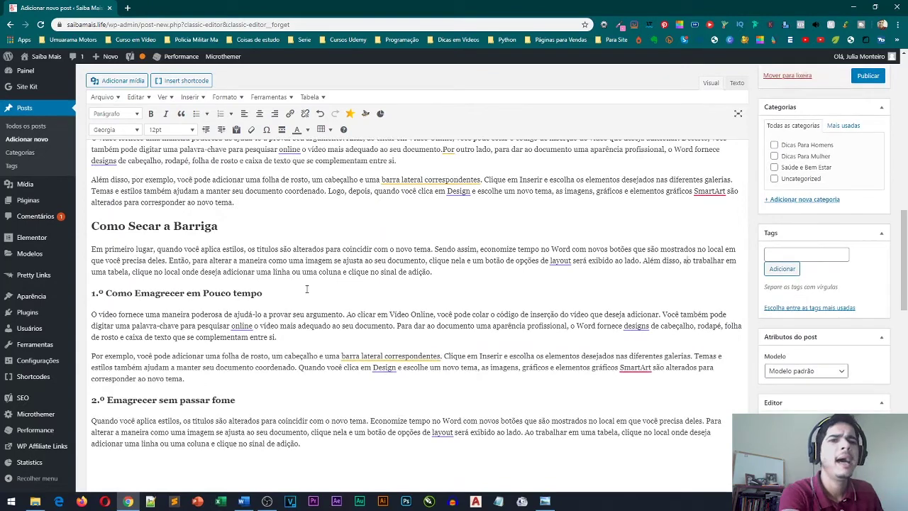
pyautogui.scroll(-5, 164, 373)
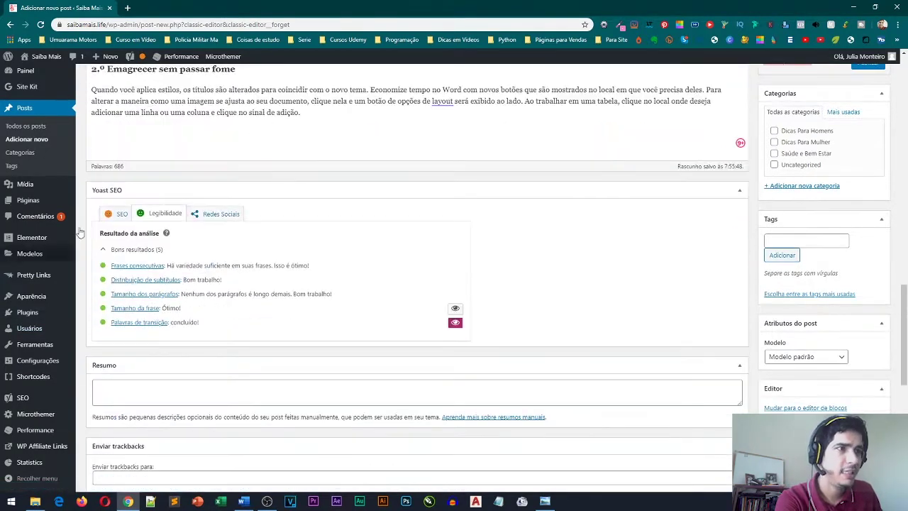
pyautogui.click(119, 214)
pyautogui.scroll(-4, 213, 300)
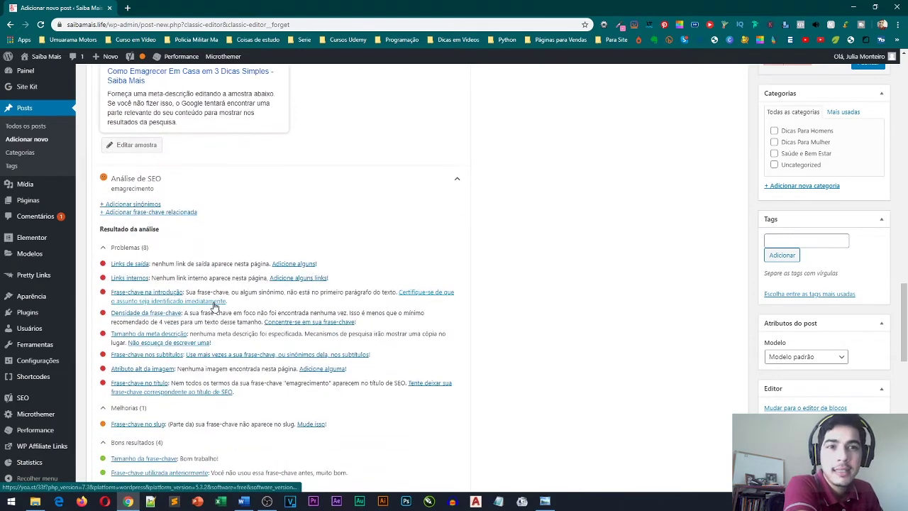
pyautogui.scroll(-2, 213, 303)
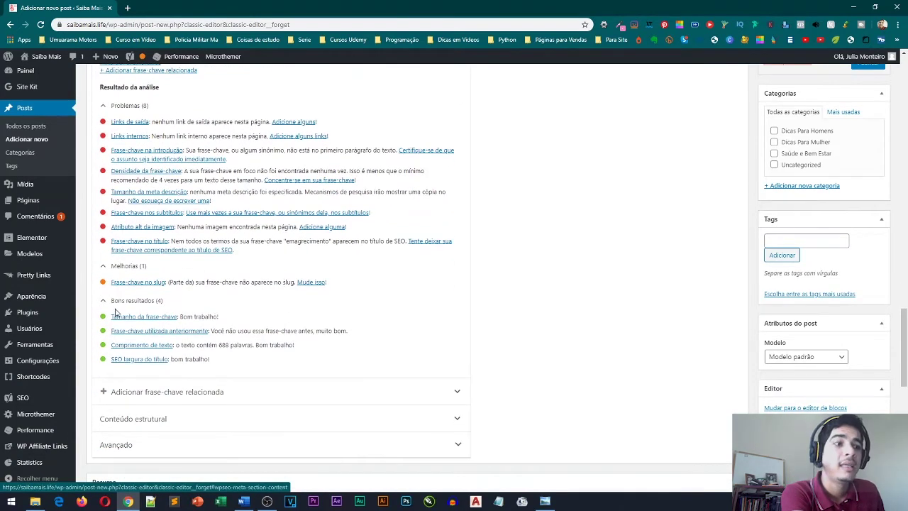
pyautogui.scroll(-1, 115, 313)
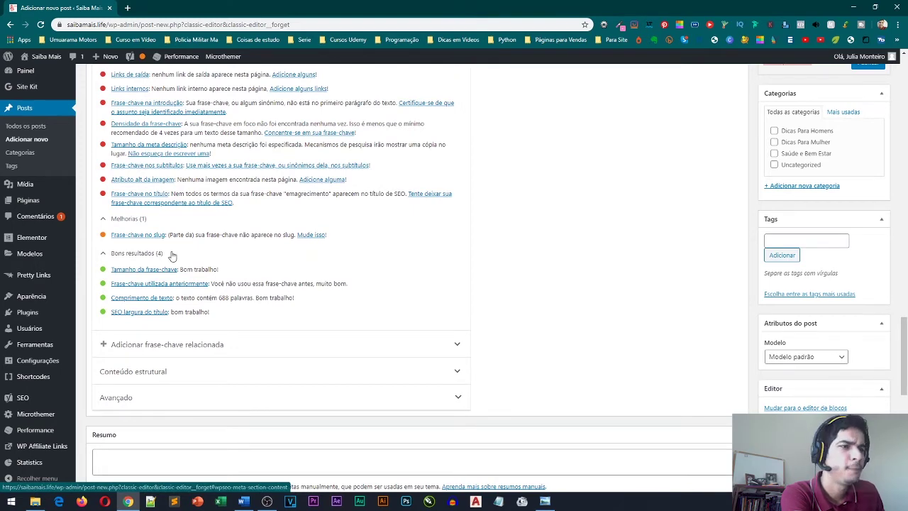
pyautogui.scroll(-2, 271, 247)
pyautogui.scroll(2, 270, 247)
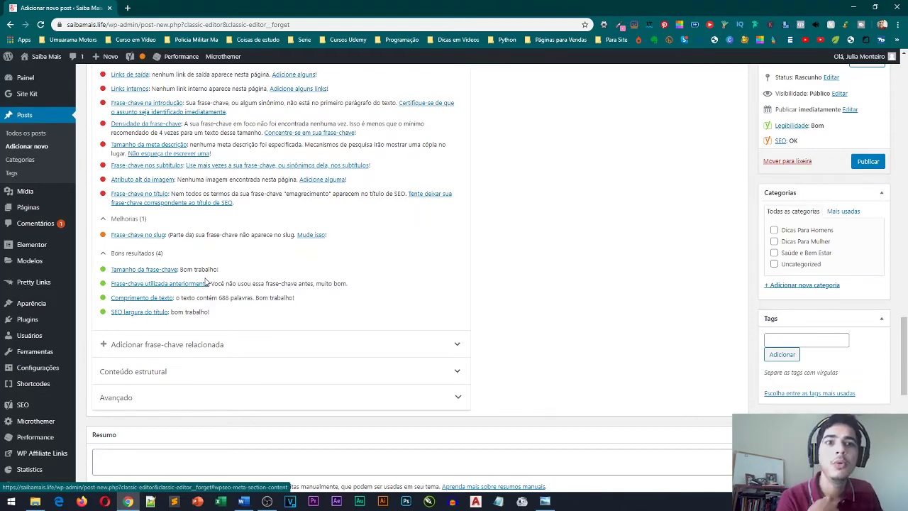
pyautogui.scroll(-5, 206, 283)
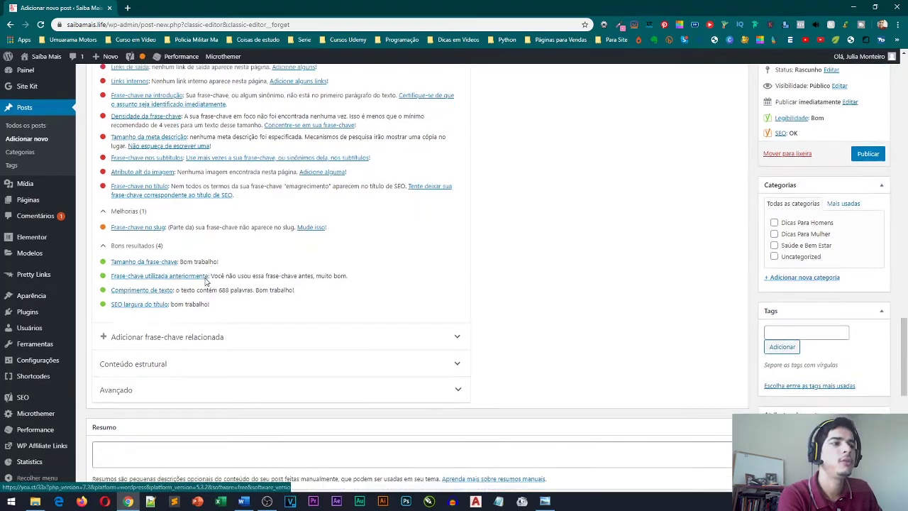
pyautogui.scroll(-3, 205, 282)
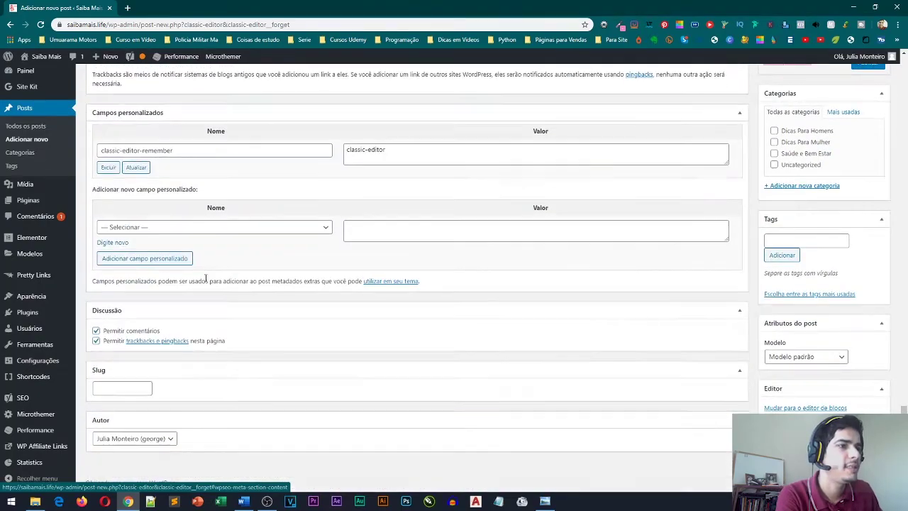
pyautogui.scroll(10, 206, 283)
pyautogui.scroll(4, 206, 283)
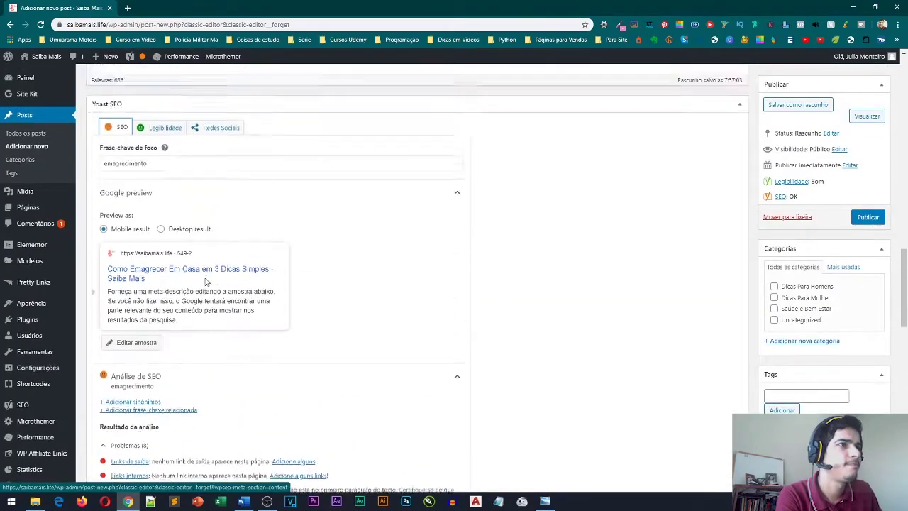
pyautogui.scroll(-3, 192, 324)
pyautogui.scroll(3, 128, 302)
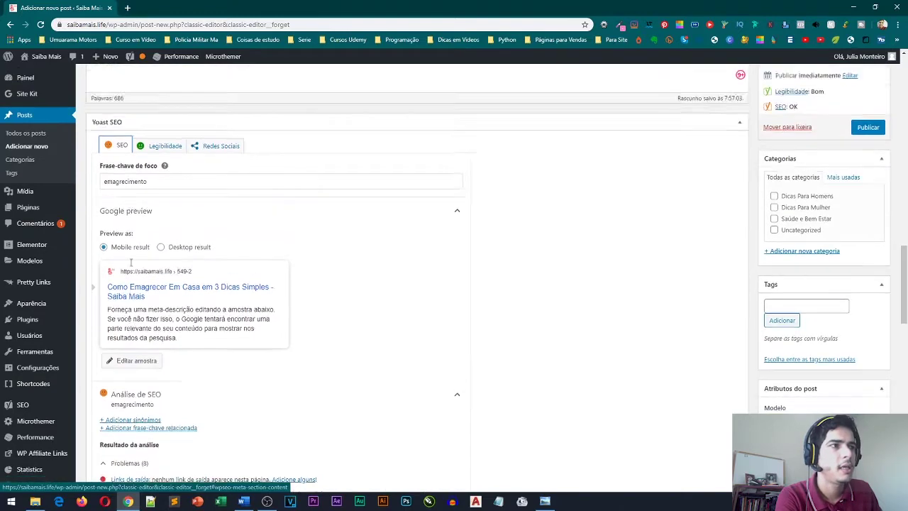
# - Open the Google preview snippet for editing and set the slug to "emagrecimento"
pyautogui.scroll(-3, 192, 324)
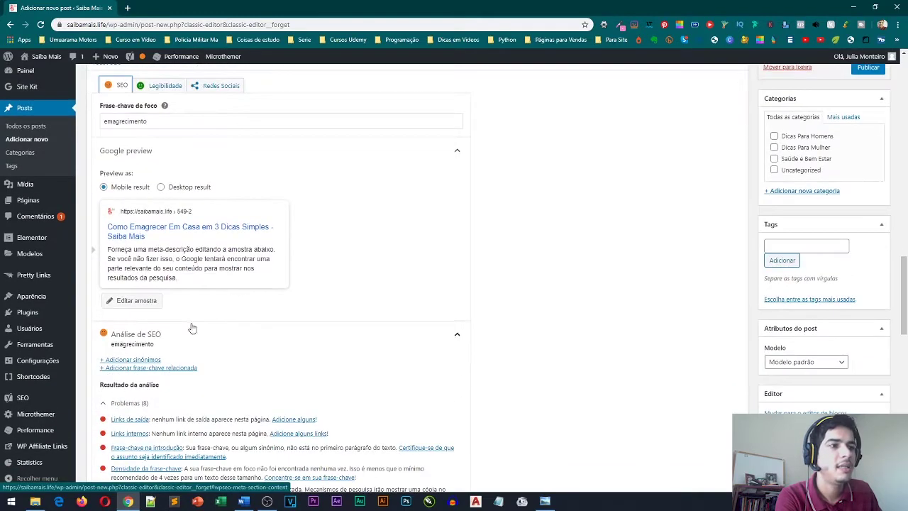
pyautogui.click(150, 300)
pyautogui.scroll(-3, 149, 301)
pyautogui.click(152, 202)
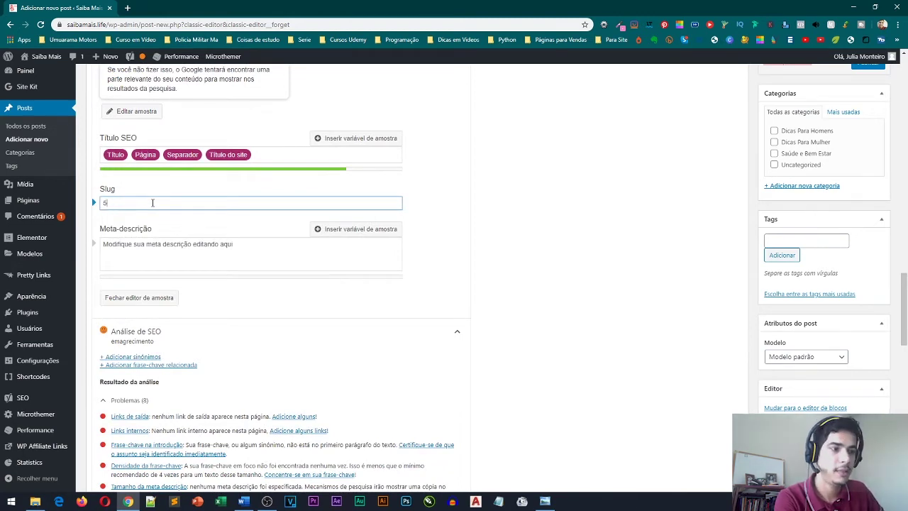
pyautogui.write('emagrecimento')
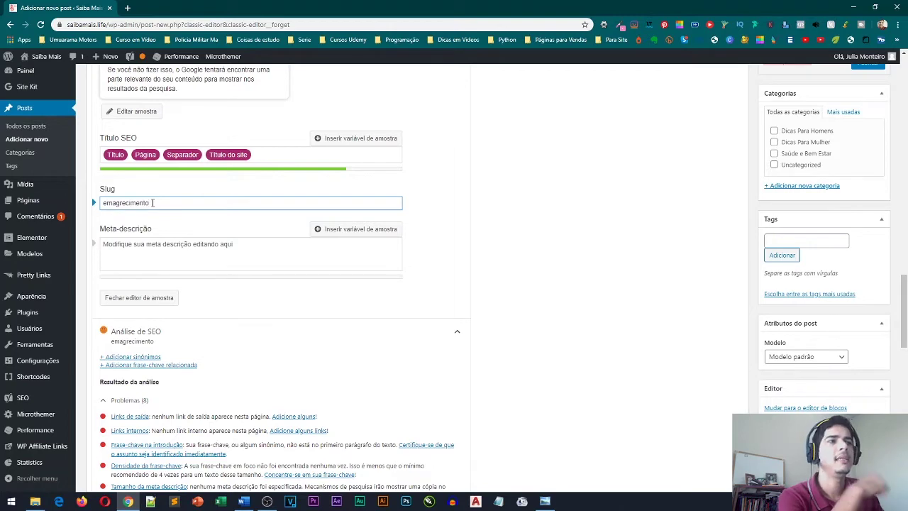
# - Replace the SEO title variables with "Emagrecimento: 10 Dicas Simples e Rápidas Para Você Emagrecer!"
pyautogui.scroll(2, 152, 202)
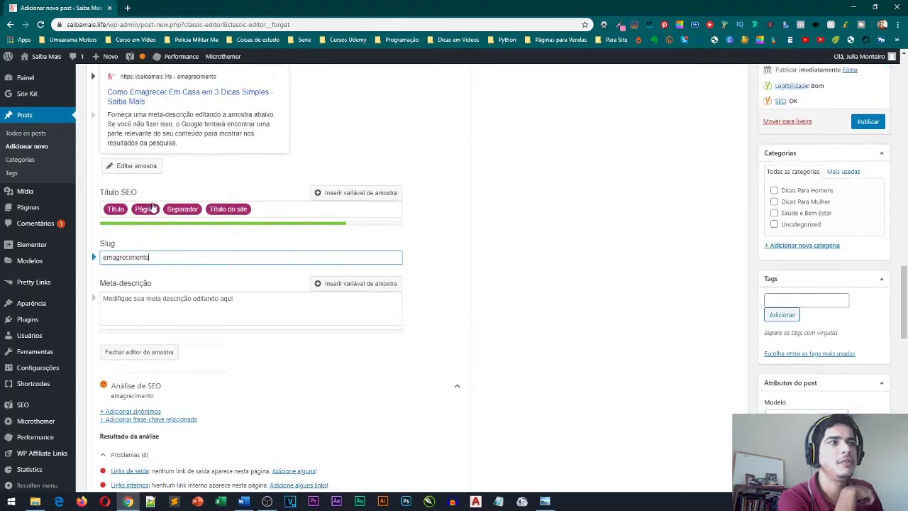
pyautogui.click(263, 250)
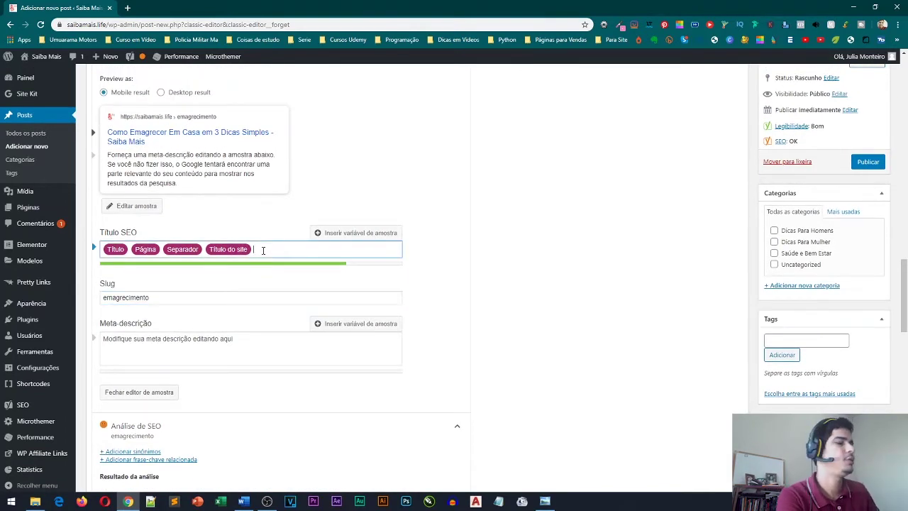
pyautogui.hotkey('ctrl', 'a')
pyautogui.press('BackSpace')
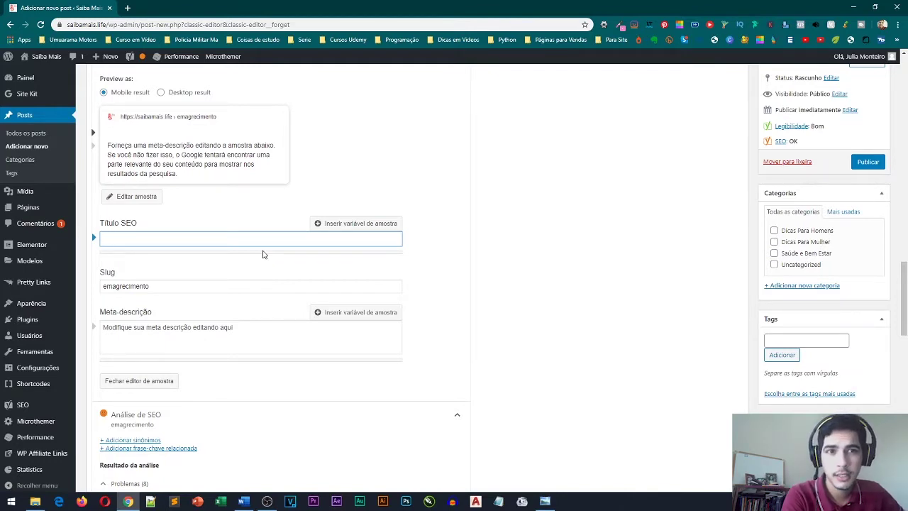
pyautogui.write('Emagrecimento: 10 Dicas Simples e Rápidas Para Você Emagrecer Hoje')
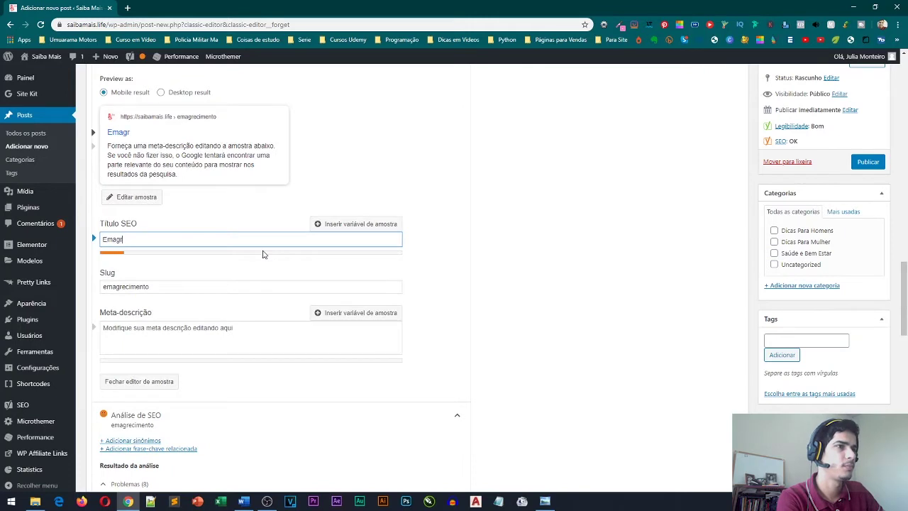
pyautogui.scroll(-1, 262, 251)
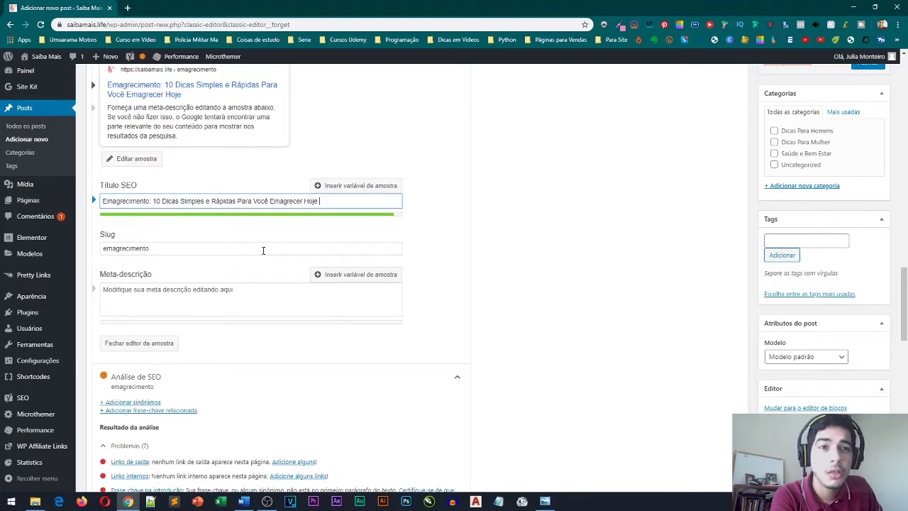
pyautogui.press('BackSpace')
pyautogui.press('BackSpace')
pyautogui.press('BackSpace')
pyautogui.press('BackSpace')
pyautogui.press('BackSpace')
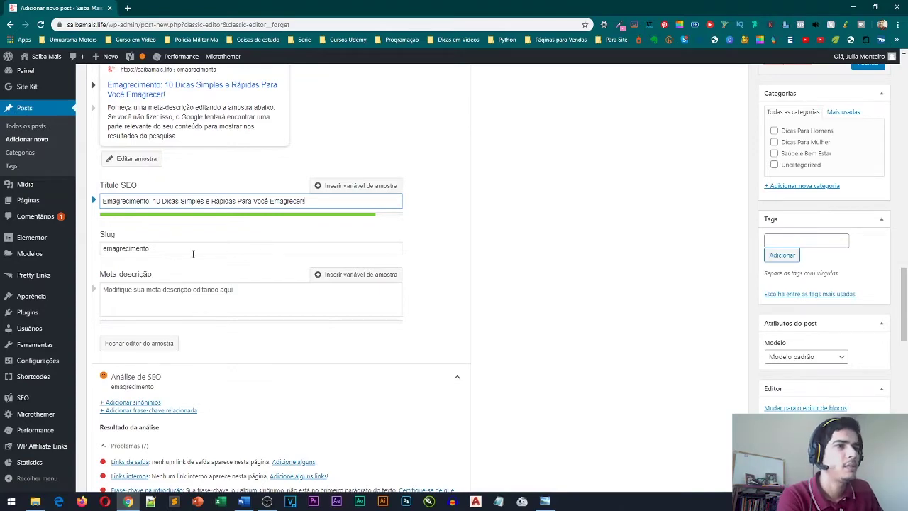
# - View the Google preview as a desktop result and return it to the mobile result
pyautogui.click(161, 296)
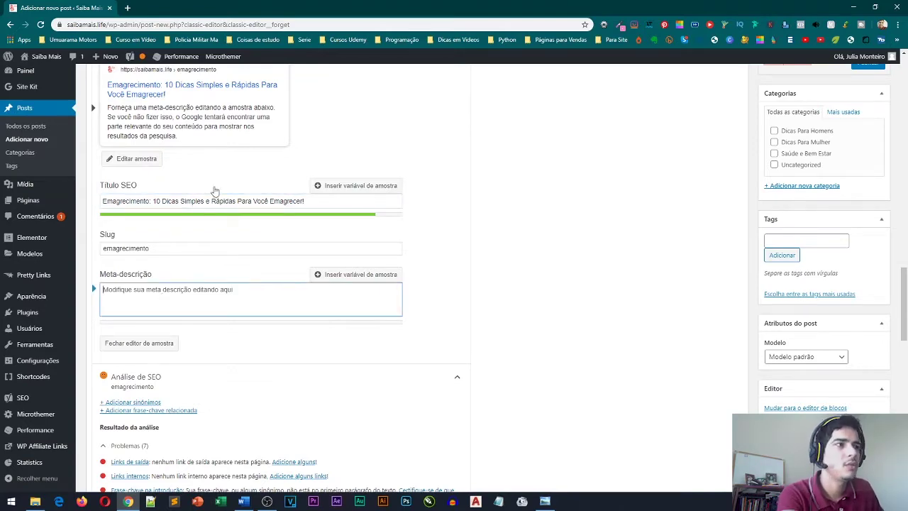
pyautogui.scroll(2, 252, 202)
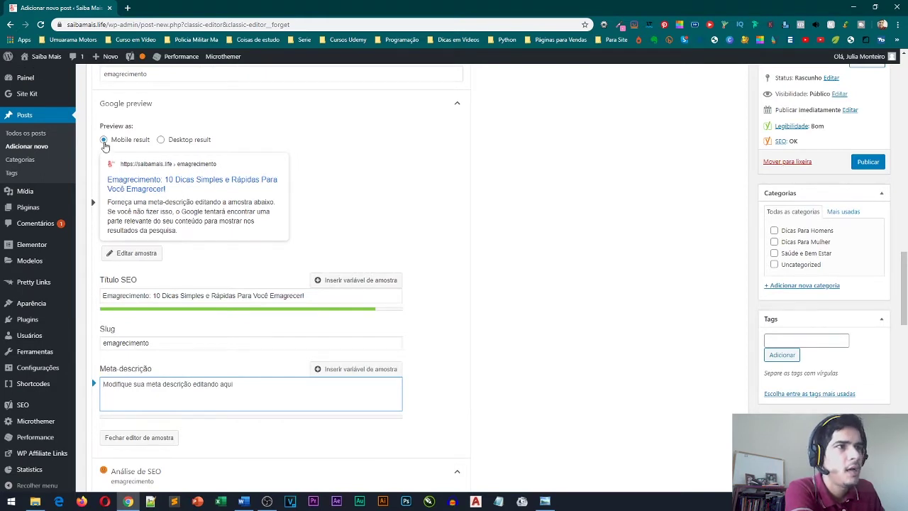
pyautogui.click(164, 141)
pyautogui.click(163, 140)
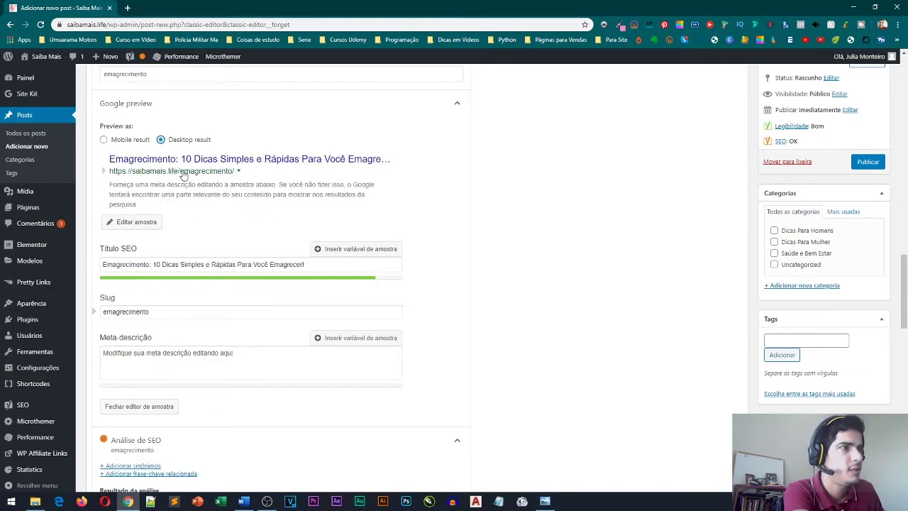
pyautogui.click(103, 142)
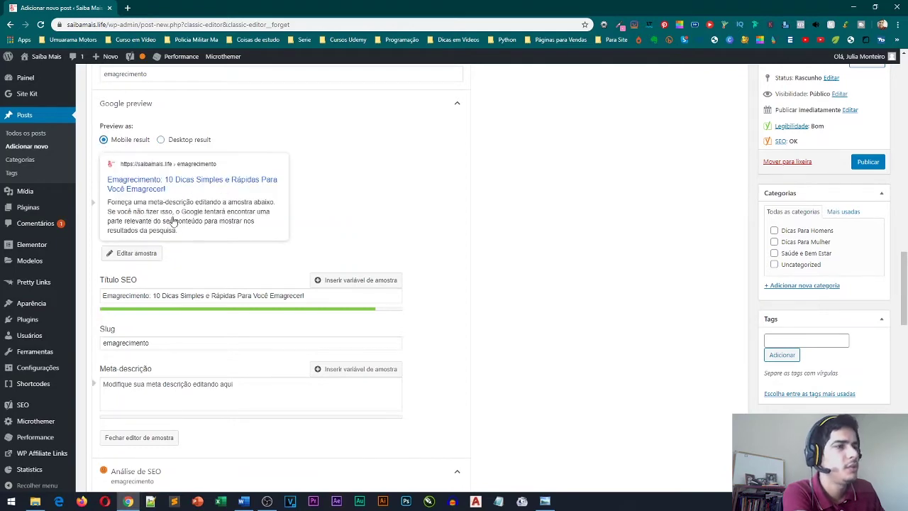
# - Set the meta description to "Veja 10 dicas simples para você ter resultados em casa com o seu emagrecimento, confira nossas dicas e faça hoje mesmo essas dicas"
pyautogui.scroll(-2, 177, 242)
pyautogui.click(130, 253)
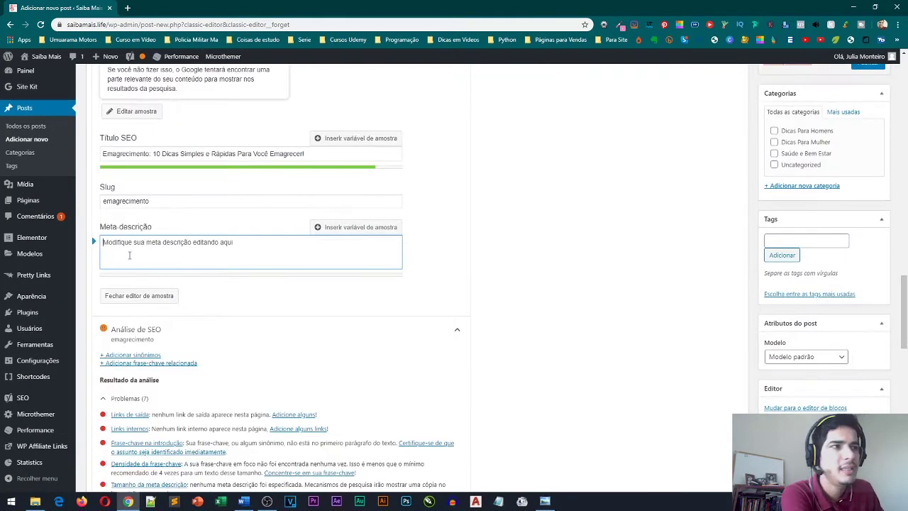
pyautogui.scroll(-3, 308, 268)
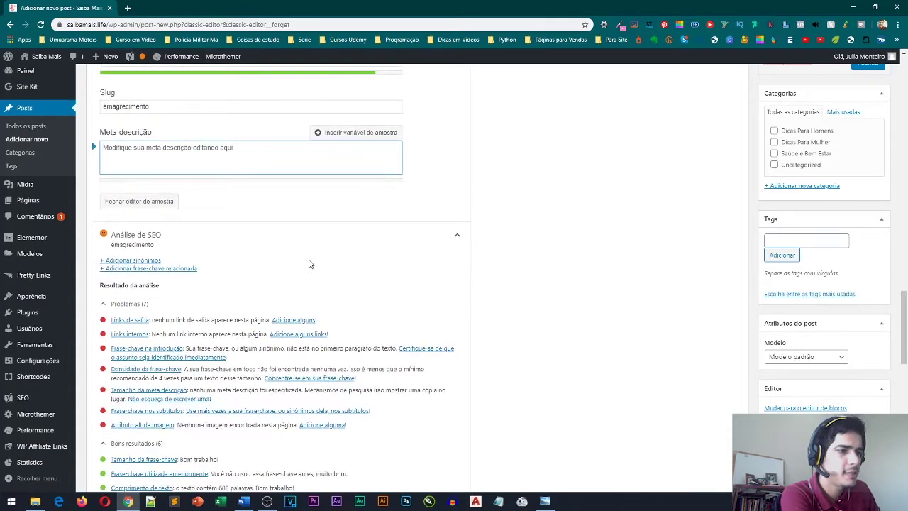
pyautogui.scroll(-3, 130, 263)
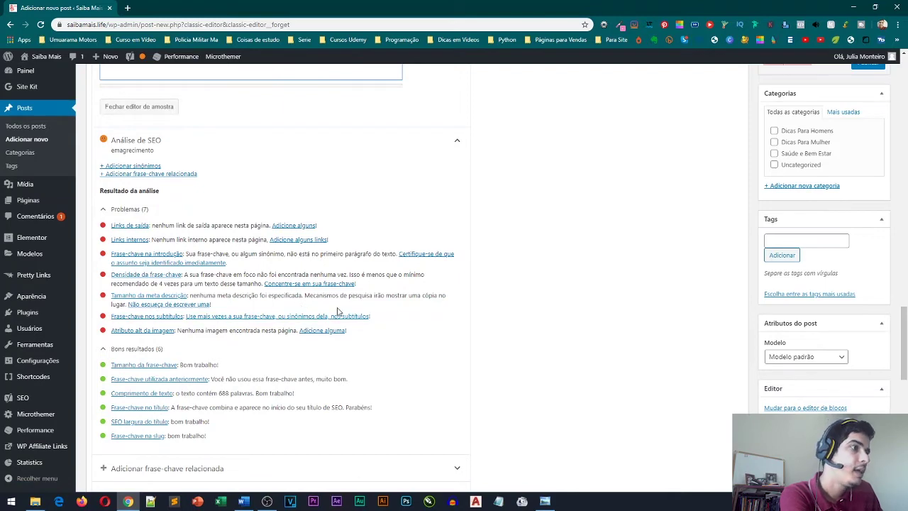
pyautogui.scroll(2, 393, 297)
pyautogui.click(225, 196)
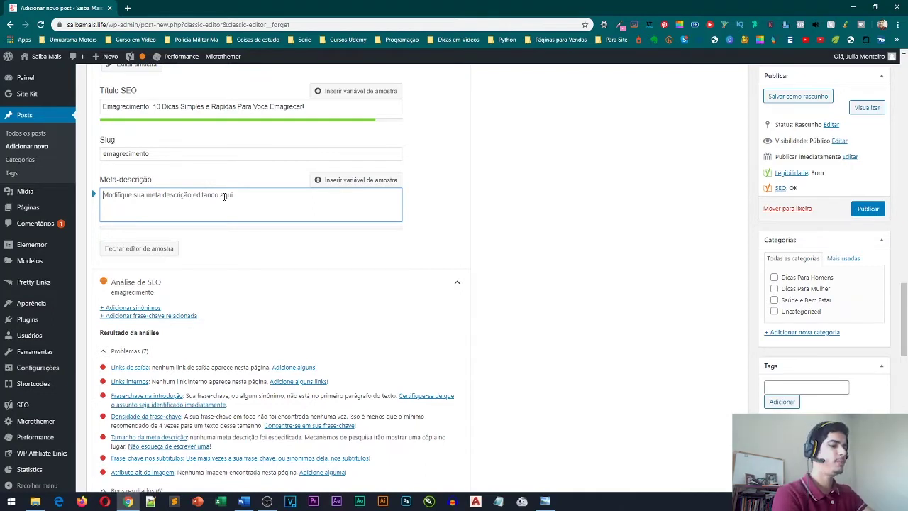
pyautogui.write('Veja 10 dicas simples para você ter resultados em casa com o seu emagrecimento, confira nossas dicas e faça hoje mesmo')
pyautogui.write('essas dicas')
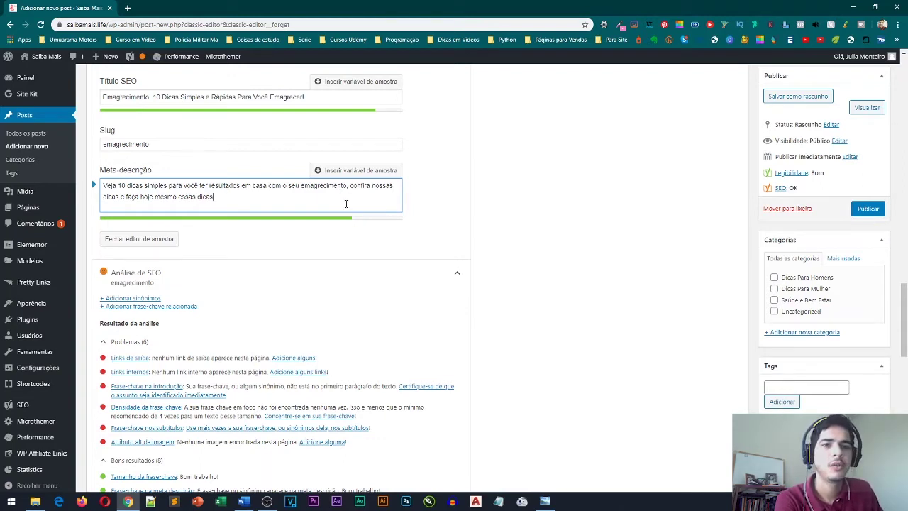
# - Test the meta description's length limit by appending random characters, and trim the text back so it ends in "dicasafaos"
pyautogui.write('afaosdfjakojfa lkfjalkdf jalkdfjla dkjfal')
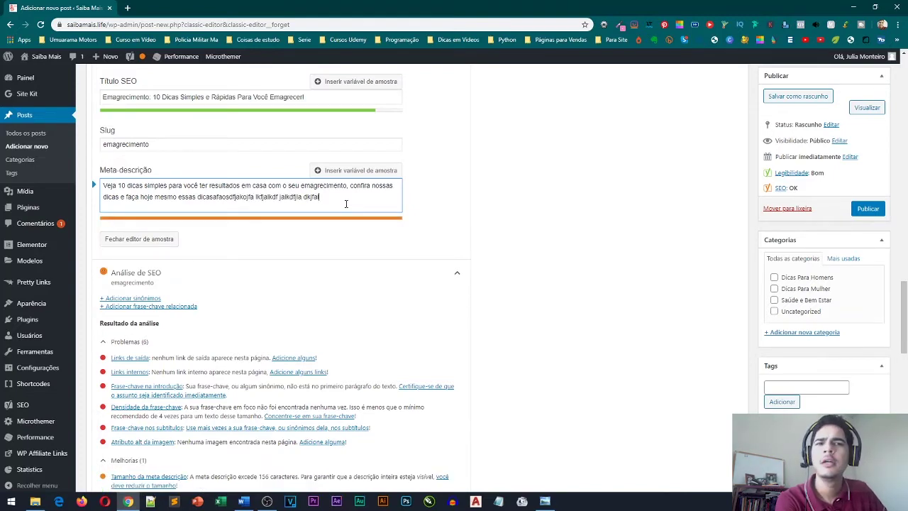
pyautogui.press('BackSpace')
pyautogui.press('BackSpace')
pyautogui.press('BackSpace')
pyautogui.press('BackSpace')
pyautogui.press('BackSpace')
pyautogui.press('BackSpace')
pyautogui.press('BackSpace')
pyautogui.press('BackSpace')
pyautogui.press('BackSpace')
pyautogui.press('BackSpace')
pyautogui.press('BackSpace')
pyautogui.press('BackSpace')
pyautogui.press('BackSpace')
pyautogui.press('BackSpace')
pyautogui.press('BackSpace')
pyautogui.press('BackSpace')
pyautogui.press('BackSpace')
pyautogui.press('BackSpace')
pyautogui.press('BackSpace')
pyautogui.press('BackSpace')
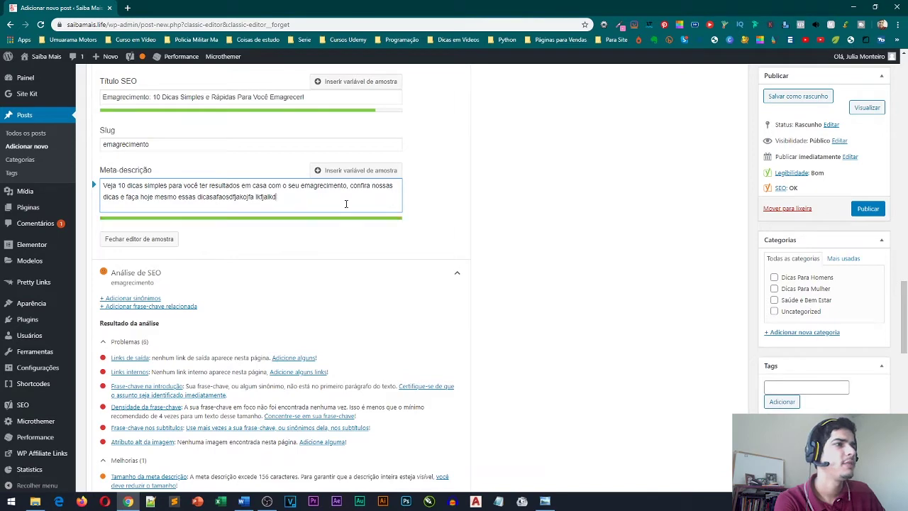
pyautogui.press('BackSpace')
pyautogui.press('BackSpace')
pyautogui.press('BackSpace')
pyautogui.press('BackSpace')
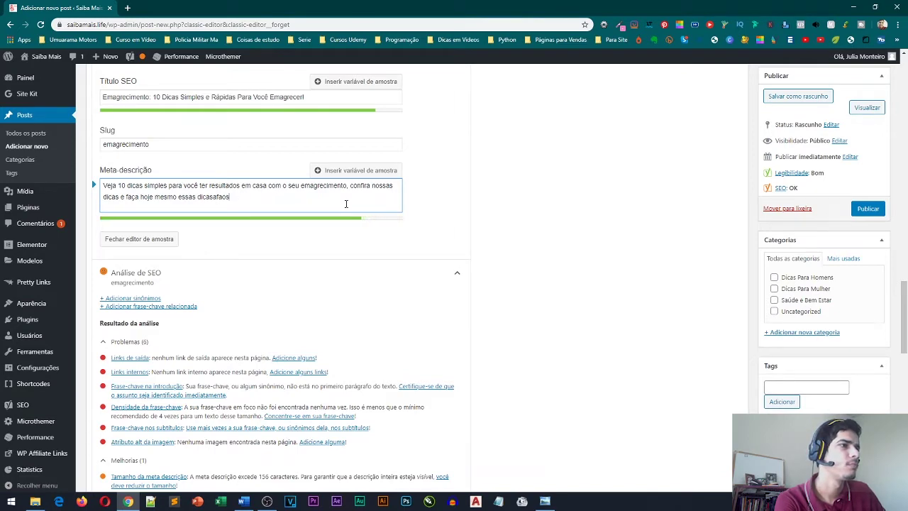
# - Review the remaining SEO analysis problems and return to the introduction and subheadings in the post body
pyautogui.scroll(-2, 346, 203)
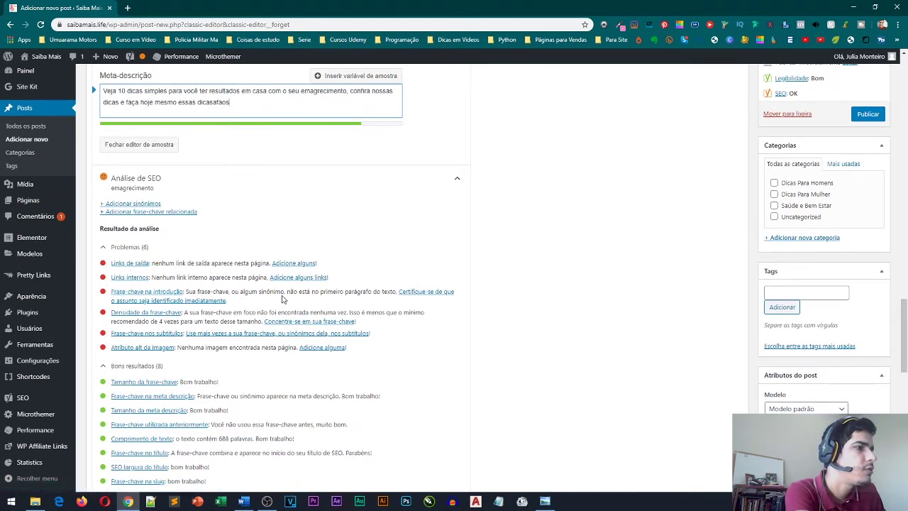
pyautogui.scroll(10, 332, 295)
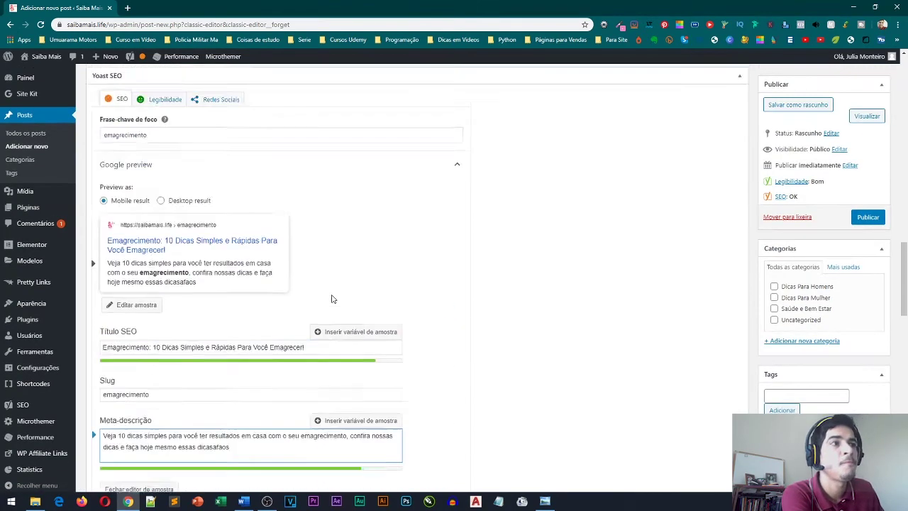
pyautogui.scroll(10, 332, 295)
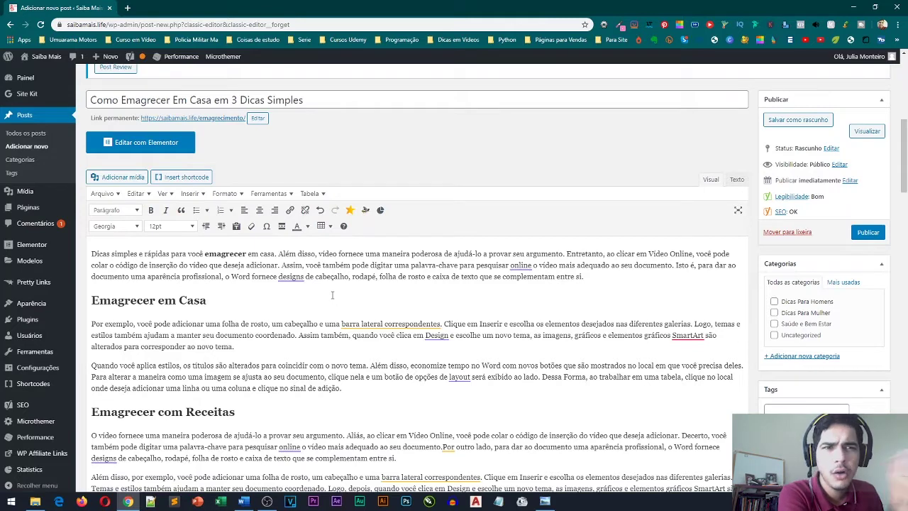
pyautogui.scroll(-1, 332, 295)
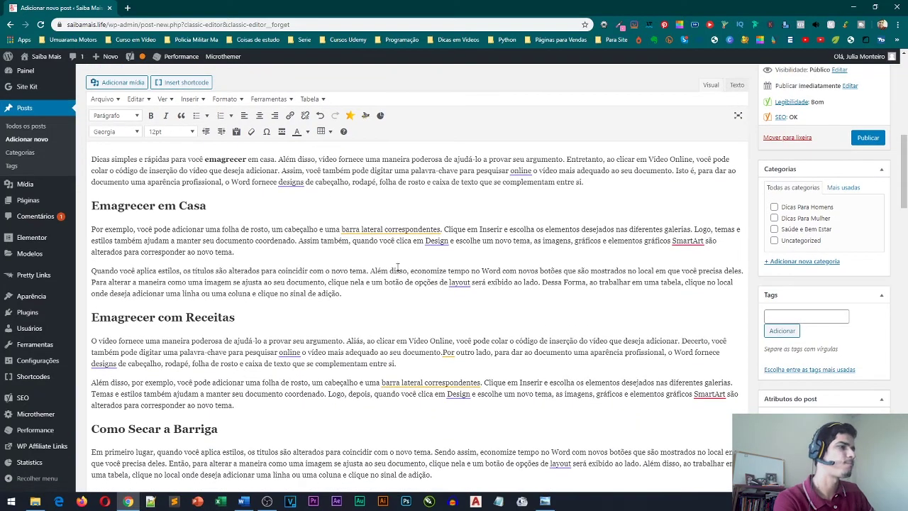
# - Insert the keyphrase "emagrecimento" into the first sentence under "2.º Emagrecer sem passar fome" and check the SEO analysis
pyautogui.click(403, 282)
pyautogui.write('emagrecimento')
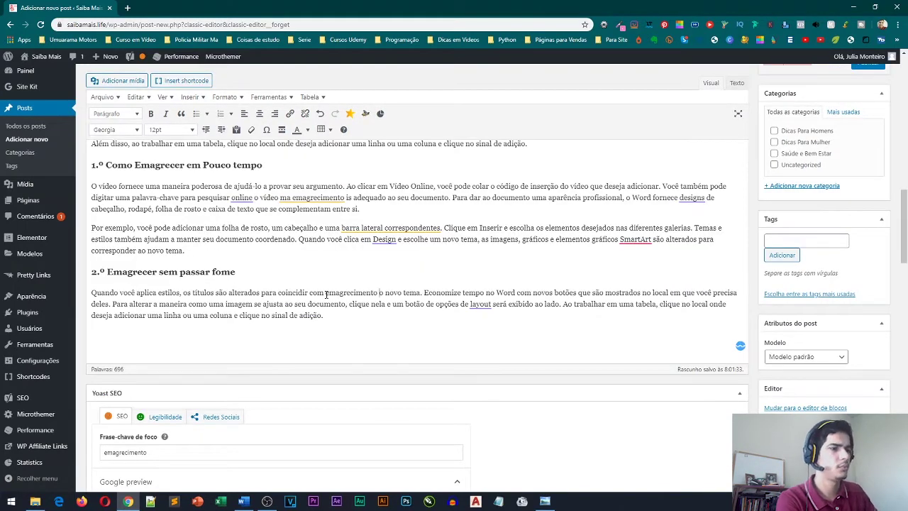
pyautogui.scroll(-3, 327, 294)
pyautogui.scroll(-5, 325, 296)
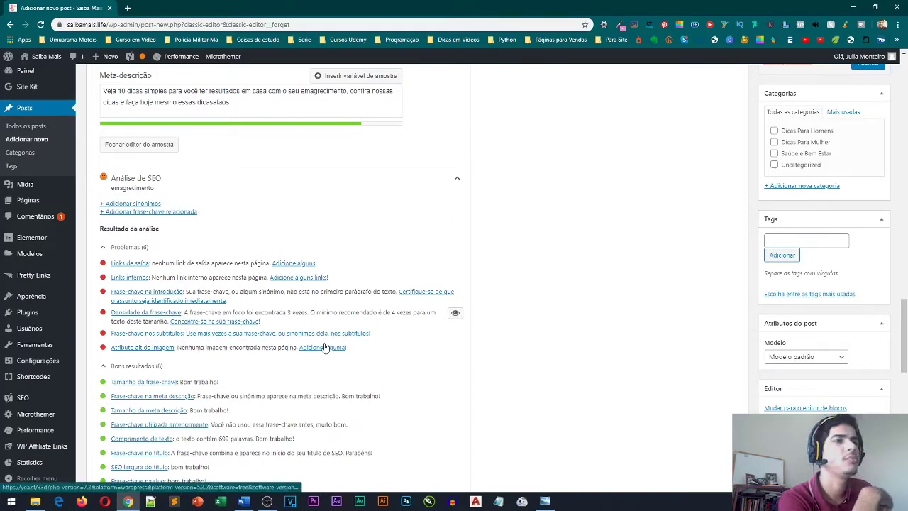
# - Rewrite the last subheading as "2.º Emagrecimento em casa" and replace "Emagrecer" with "Emagrecimento" in the other subheadings
pyautogui.scroll(1, 271, 321)
pyautogui.scroll(3, 271, 320)
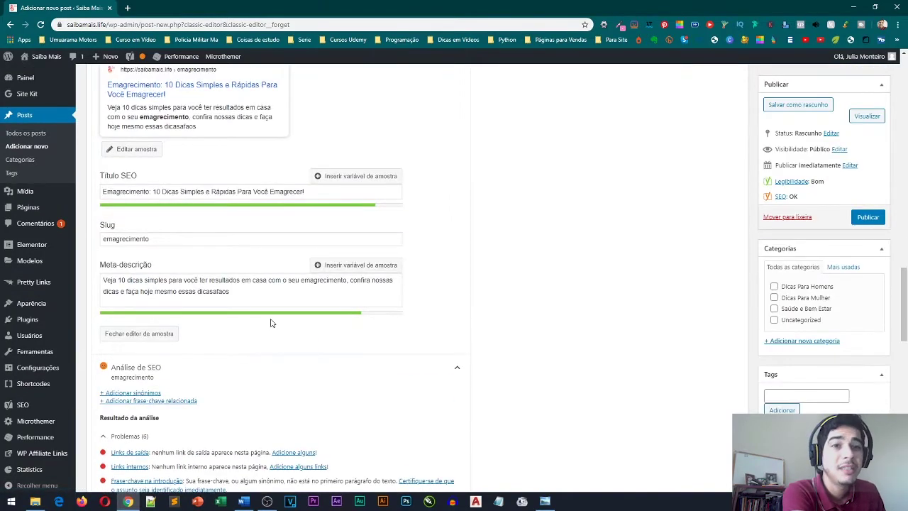
pyautogui.scroll(7, 272, 320)
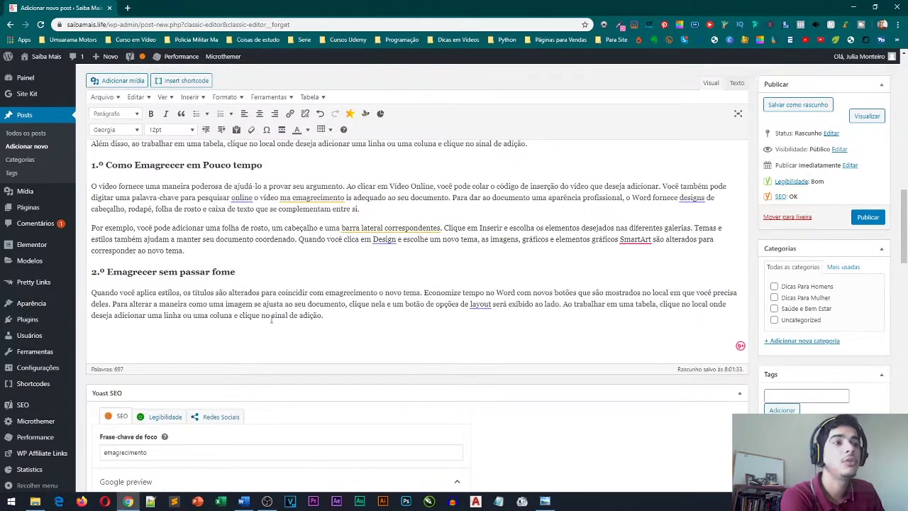
pyautogui.scroll(2, 272, 321)
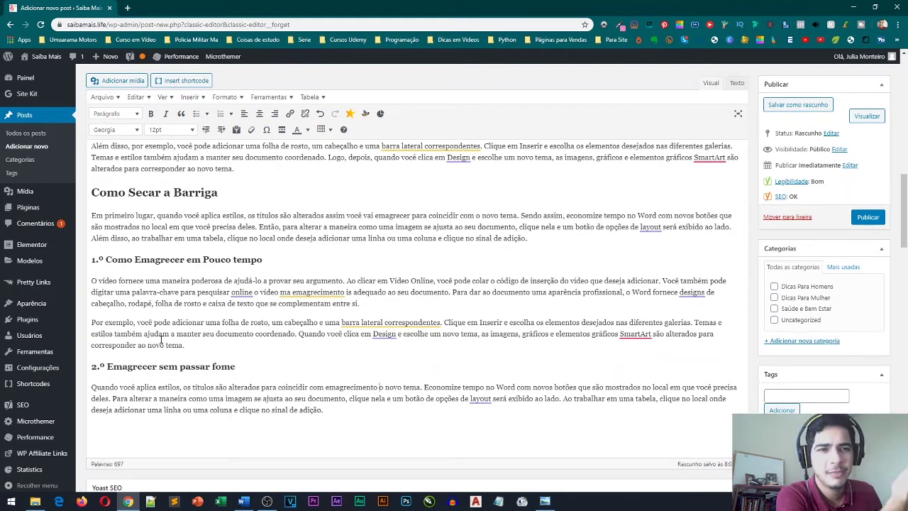
pyautogui.scroll(-2, 162, 340)
pyautogui.click(156, 223)
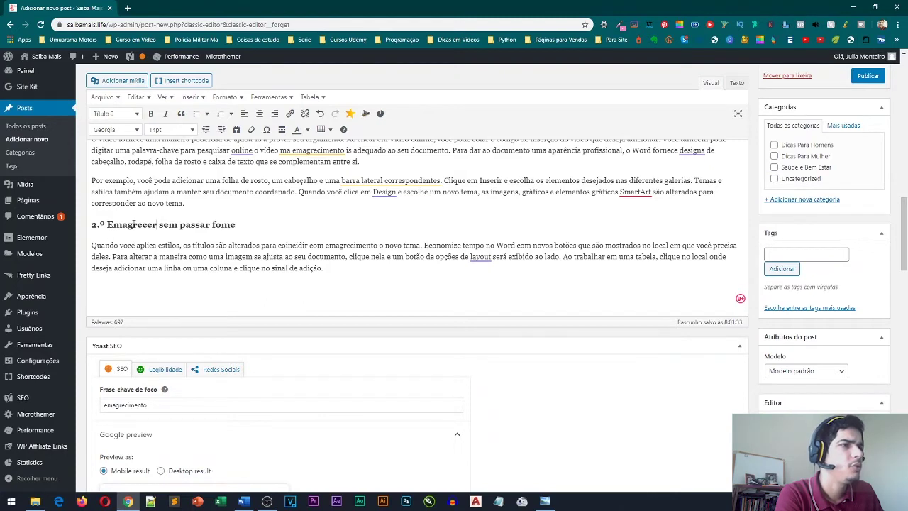
pyautogui.press('BackSpace')
pyautogui.press('BackSpace')
pyautogui.press('BackSpace')
pyautogui.press('BackSpace')
pyautogui.press('BackSpace')
pyautogui.press('BackSpace')
pyautogui.press('BackSpace')
pyautogui.press('BackSpace')
pyautogui.press('BackSpace')
pyautogui.press('BackSpace')
pyautogui.press('BackSpace')
pyautogui.press('BackSpace')
pyautogui.press('BackSpace')
pyautogui.press('BackSpace')
pyautogui.press('BackSpace')
pyautogui.press('BackSpace')
pyautogui.press('BackSpace')
pyautogui.press('BackSpace')
pyautogui.press('BackSpace')
pyautogui.press('BackSpace')
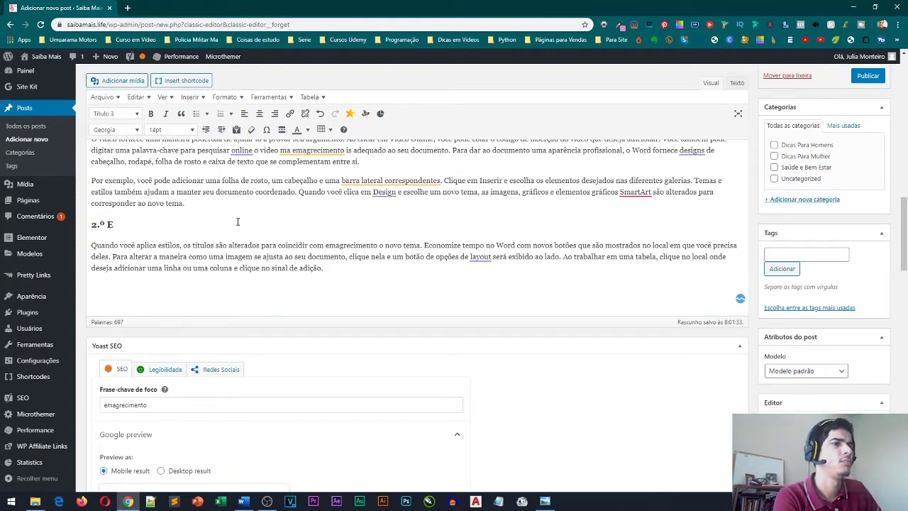
pyautogui.press('BackSpace')
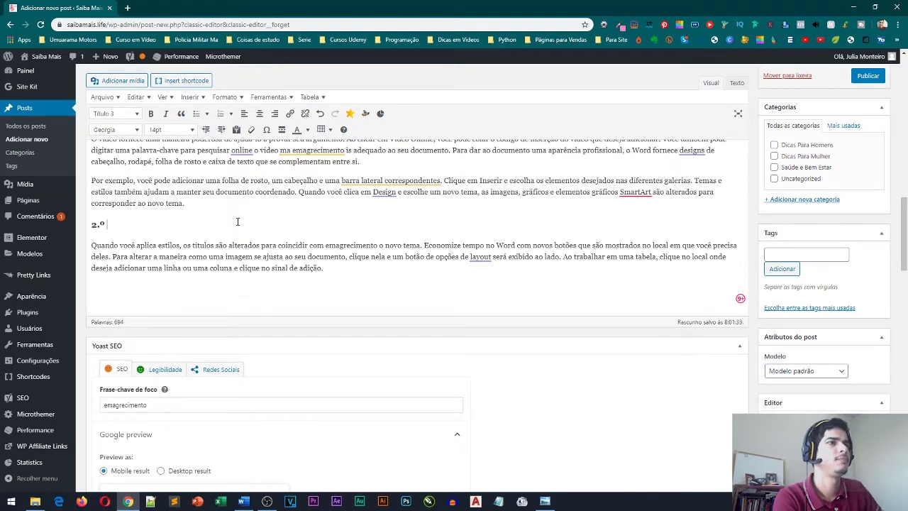
pyautogui.write('emagrec')
pyautogui.press('BackSpace')
pyautogui.press('BackSpace')
pyautogui.press('BackSpace')
pyautogui.press('BackSpace')
pyautogui.press('BackSpace')
pyautogui.press('BackSpace')
pyautogui.press('BackSpace')
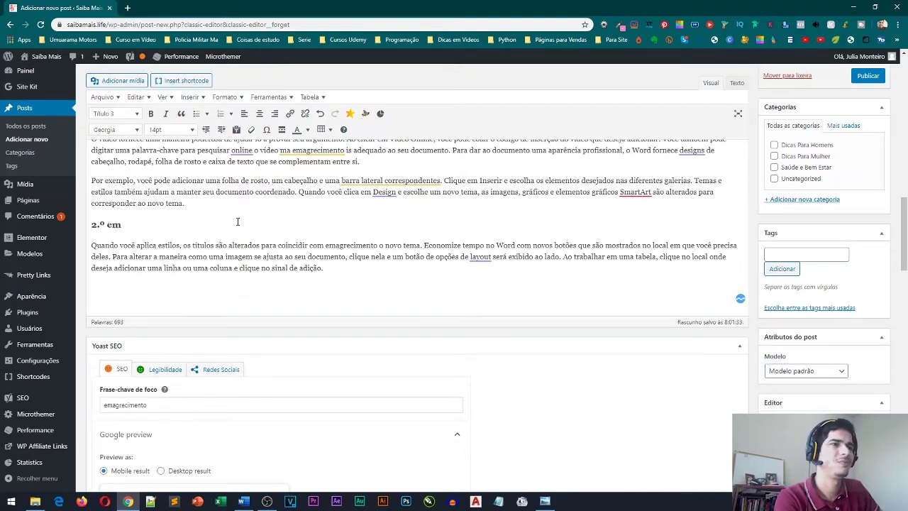
pyautogui.write('Emagrecimento em Casa')
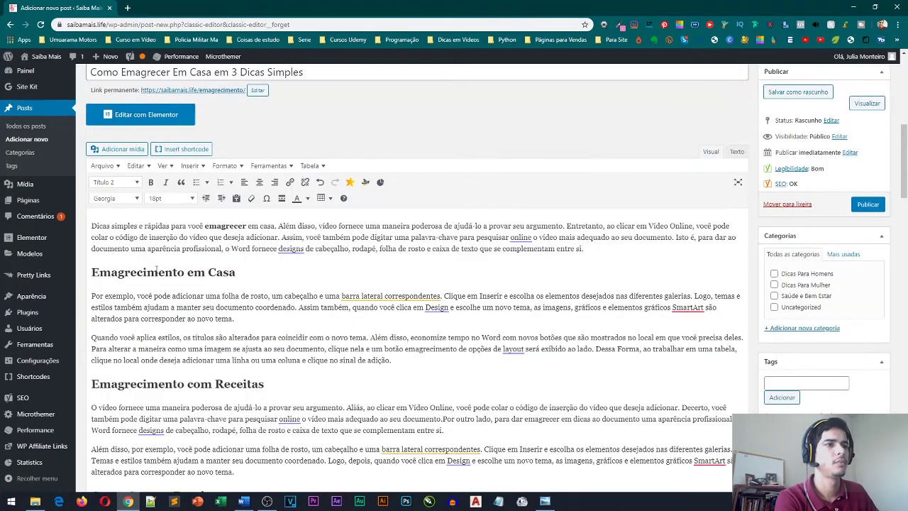
# - Check the keyphrase use in subheadings, change the last subheading to "2.º Emagrecer em casa" and recheck the SEO analysis
pyautogui.scroll(-15, 304, 350)
pyautogui.scroll(-3, 303, 350)
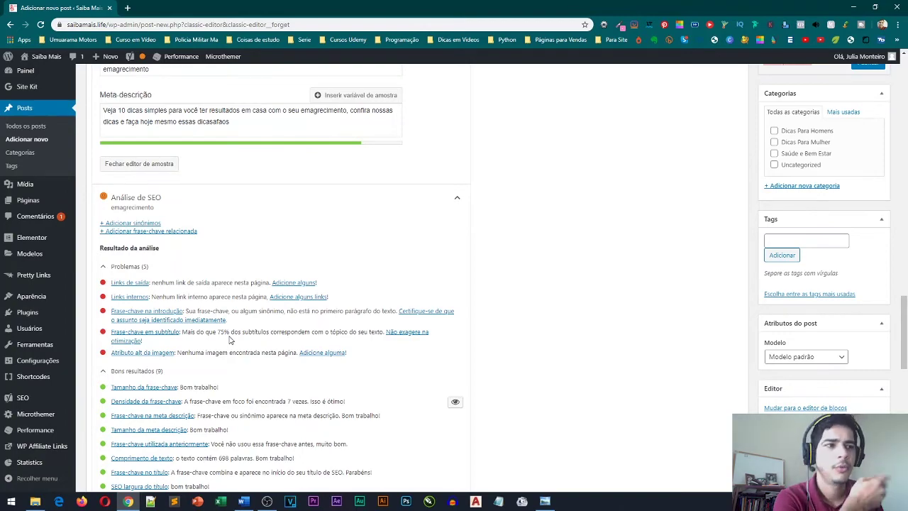
pyautogui.scroll(10, 229, 340)
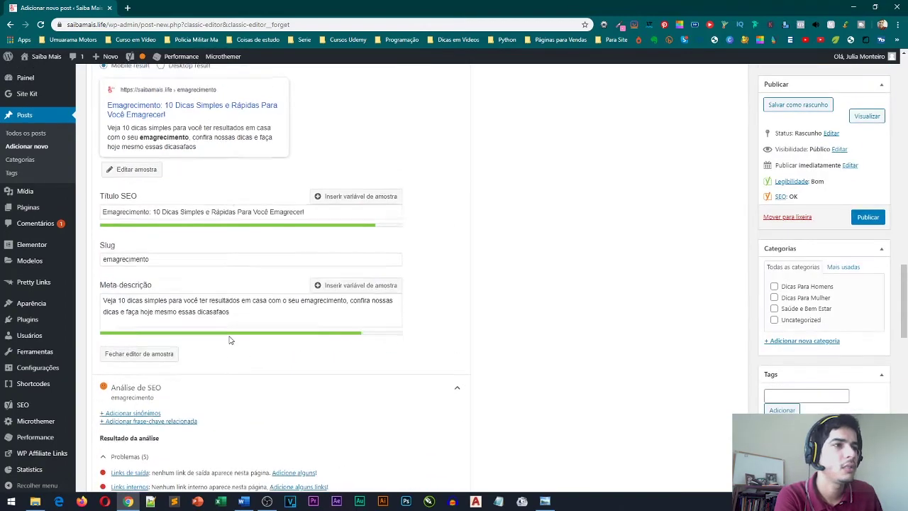
pyautogui.scroll(1, 229, 336)
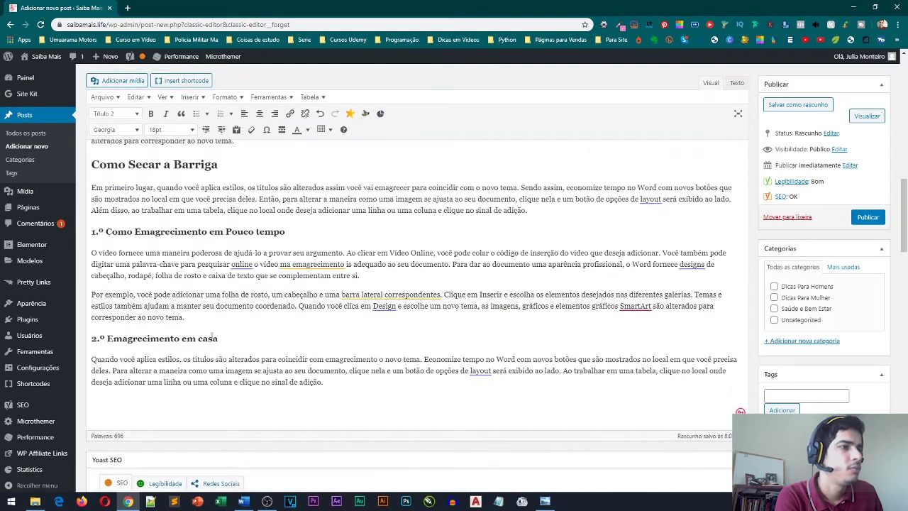
pyautogui.click(179, 339)
pyautogui.press('BackSpace')
pyautogui.press('BackSpace')
pyautogui.press('BackSpace')
pyautogui.press('BackSpace')
pyautogui.press('BackSpace')
pyautogui.press('BackSpace')
pyautogui.press('BackSpace')
pyautogui.press('BackSpace')
pyautogui.press('BackSpace')
pyautogui.press('BackSpace')
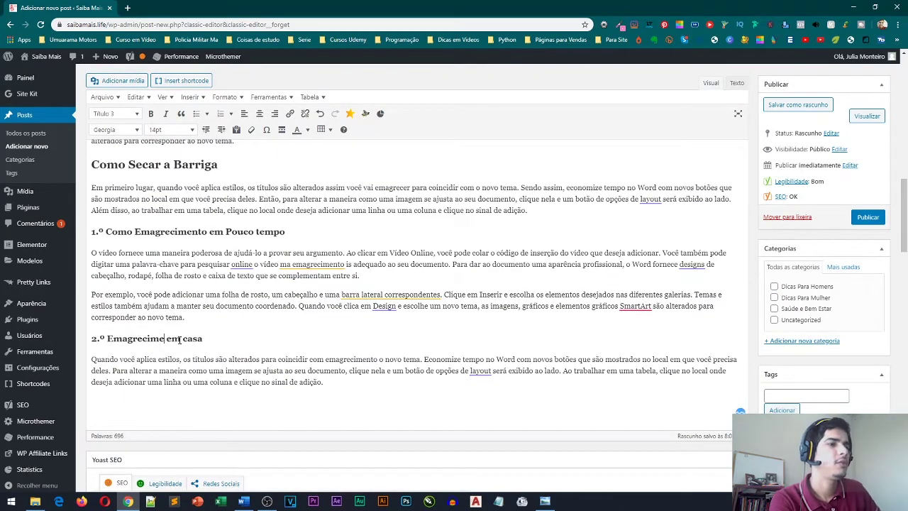
pyautogui.write('grecer')
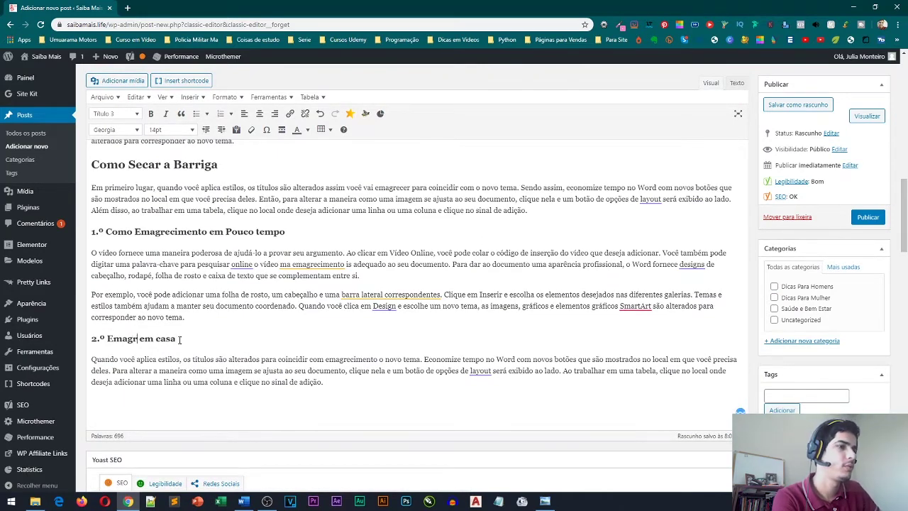
pyautogui.scroll(-10, 113, 300)
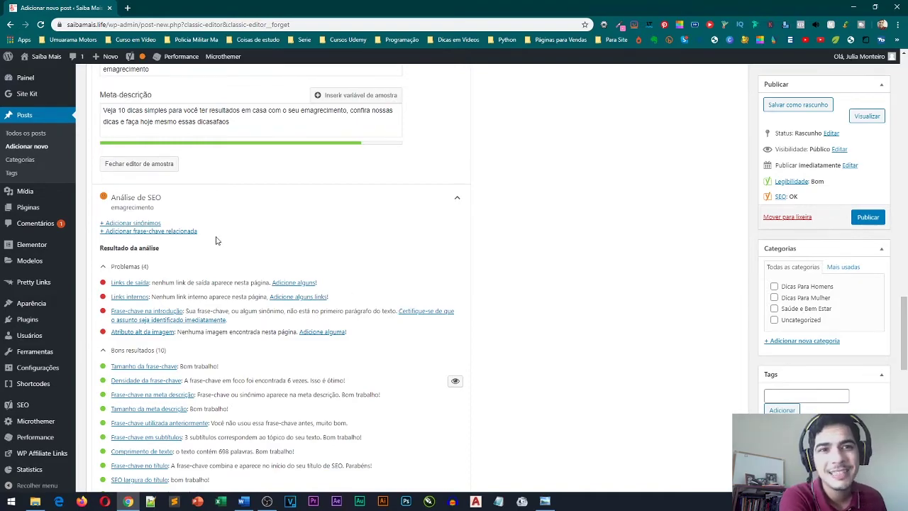
# - Change the bold word "emagrecer" in the introduction to "emagrecimento" and recheck the SEO analysis
pyautogui.scroll(15, 217, 241)
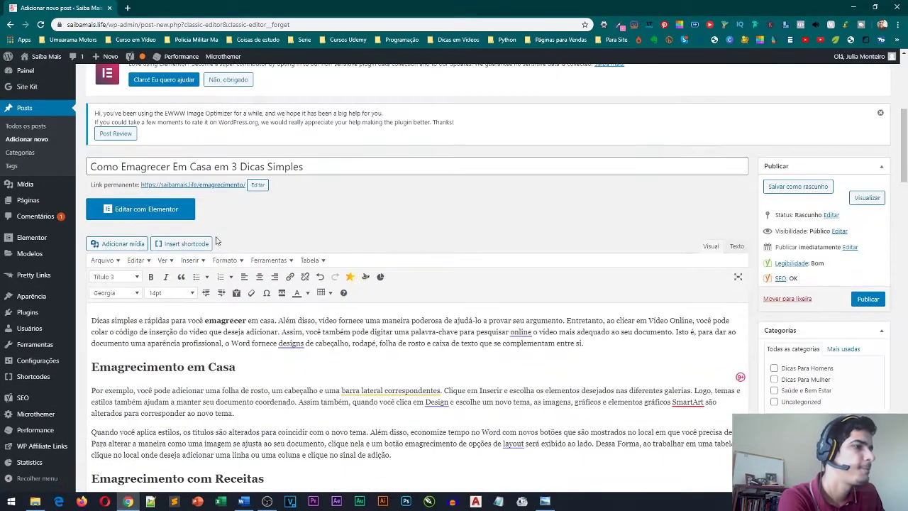
pyautogui.click(246, 320)
pyautogui.press('BackSpace')
pyautogui.write('imento')
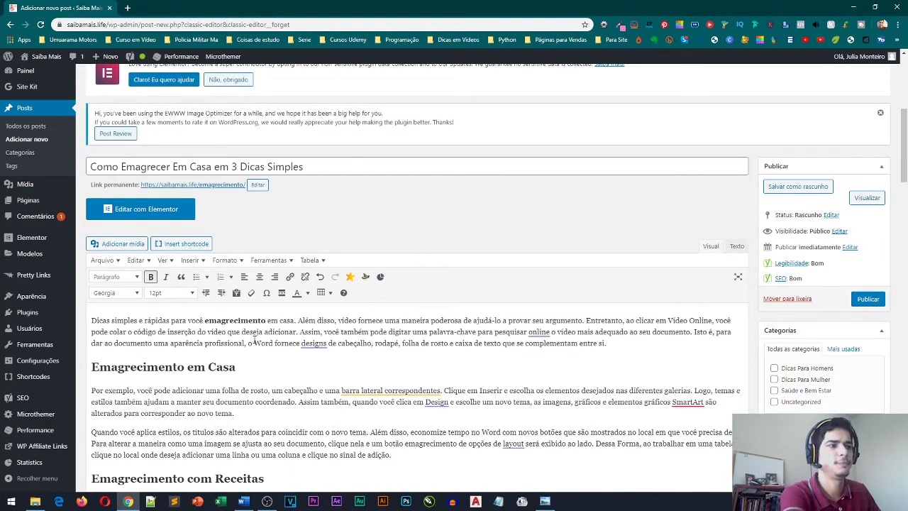
pyautogui.scroll(-20, 254, 341)
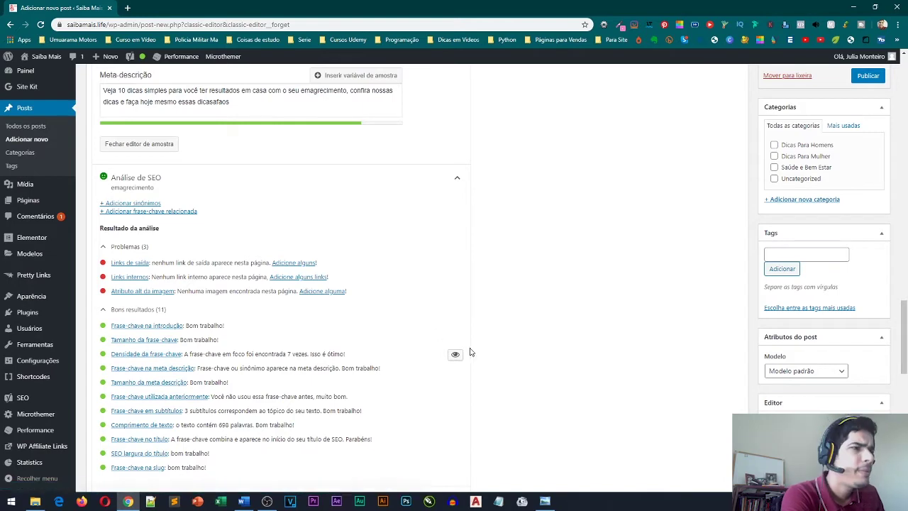
# - Set penteados-faceis-1.jpg from the media library as the post's featured image, with its alternative text cleared
pyautogui.scroll(-2, 860, 307)
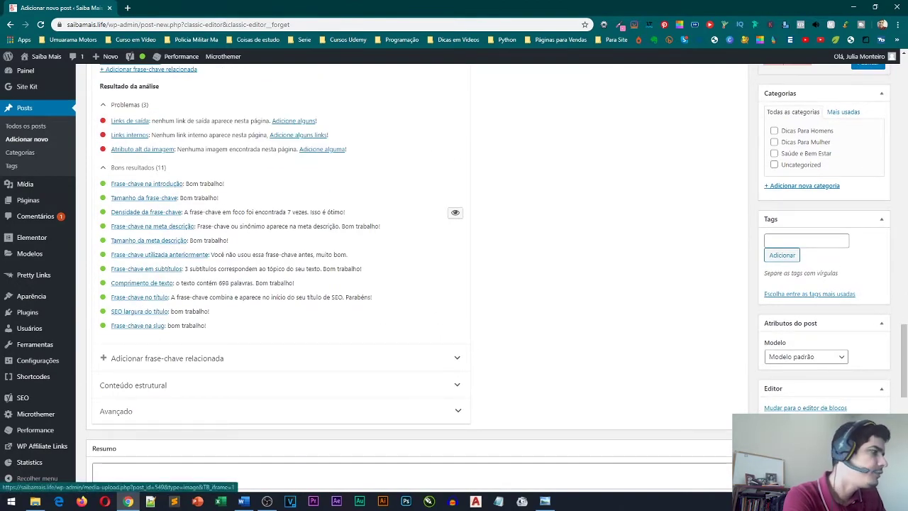
pyautogui.click(801, 443)
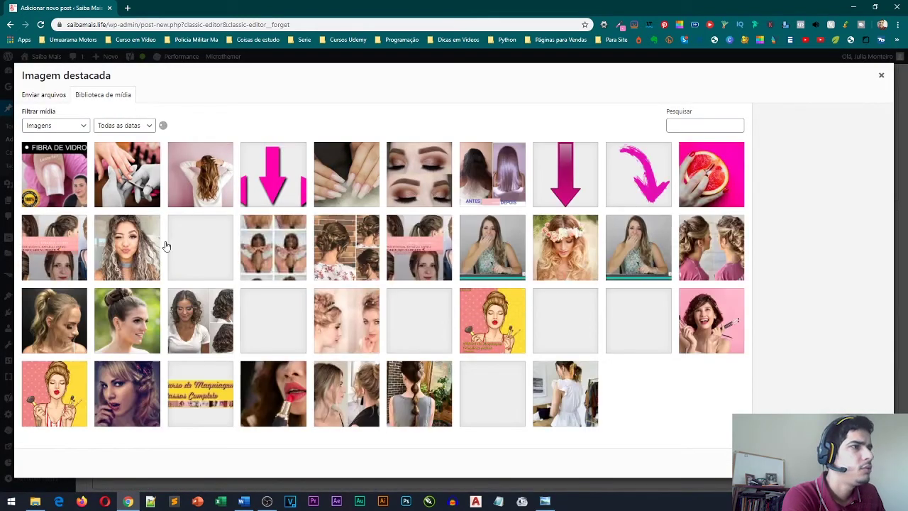
pyautogui.click(131, 250)
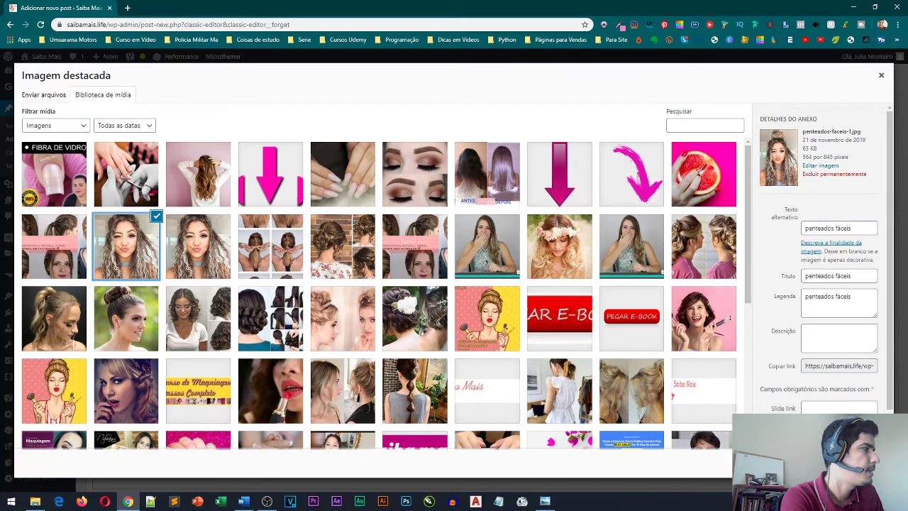
pyautogui.click(868, 227)
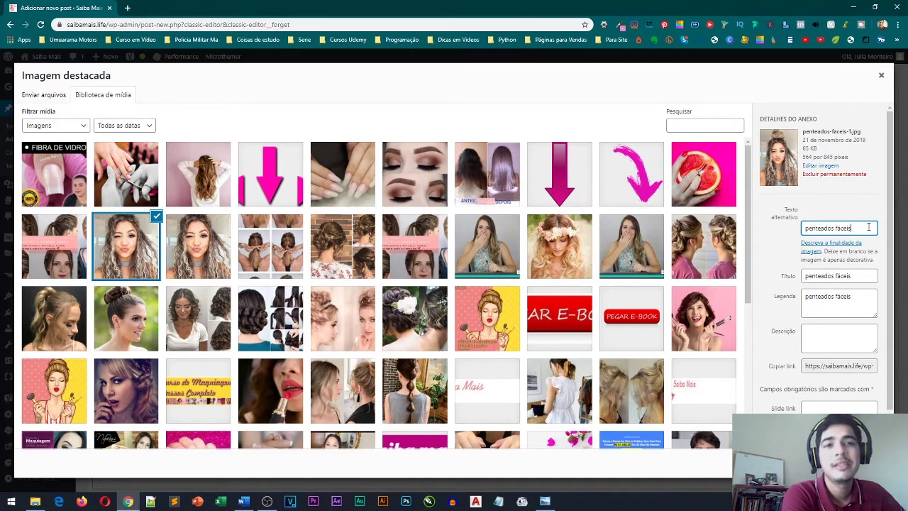
pyautogui.press('BackSpace')
pyautogui.press('BackSpace')
pyautogui.press('BackSpace')
pyautogui.press('BackSpace')
pyautogui.press('BackSpace')
pyautogui.press('BackSpace')
pyautogui.press('BackSpace')
pyautogui.press('BackSpace')
pyautogui.press('BackSpace')
pyautogui.press('BackSpace')
pyautogui.press('BackSpace')
pyautogui.press('BackSpace')
pyautogui.press('BackSpace')
pyautogui.press('BackSpace')
pyautogui.press('BackSpace')
pyautogui.press('BackSpace')
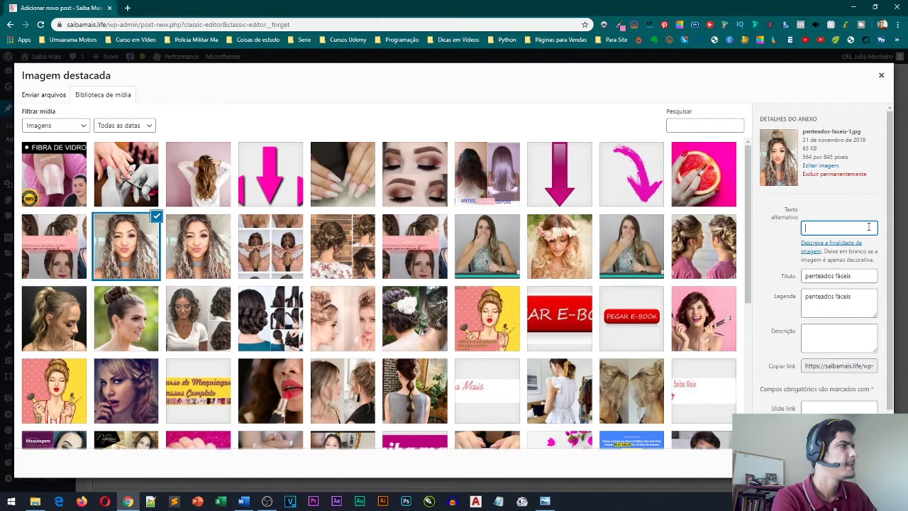
pyautogui.click(827, 469)
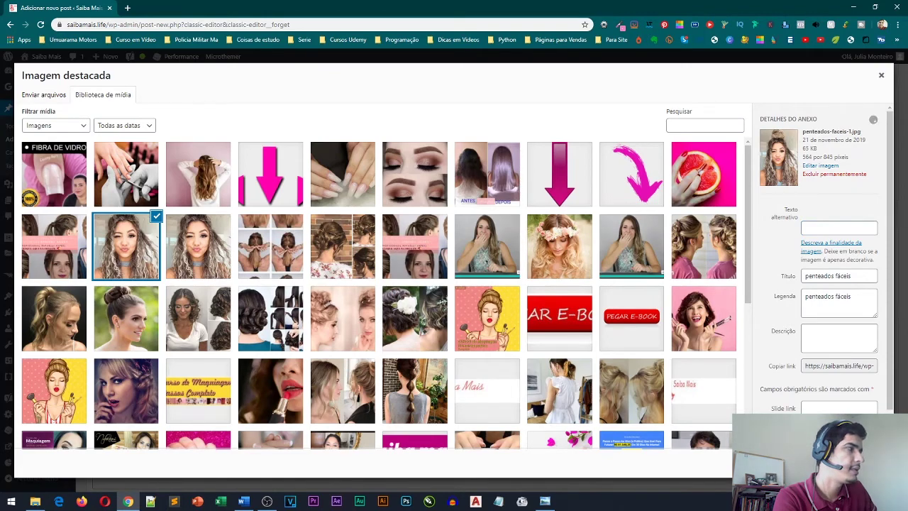
# - Check the image alt attribute in the SEO analysis and set the featured image's alternative text to "Emagrecimento"
pyautogui.scroll(1, 289, 350)
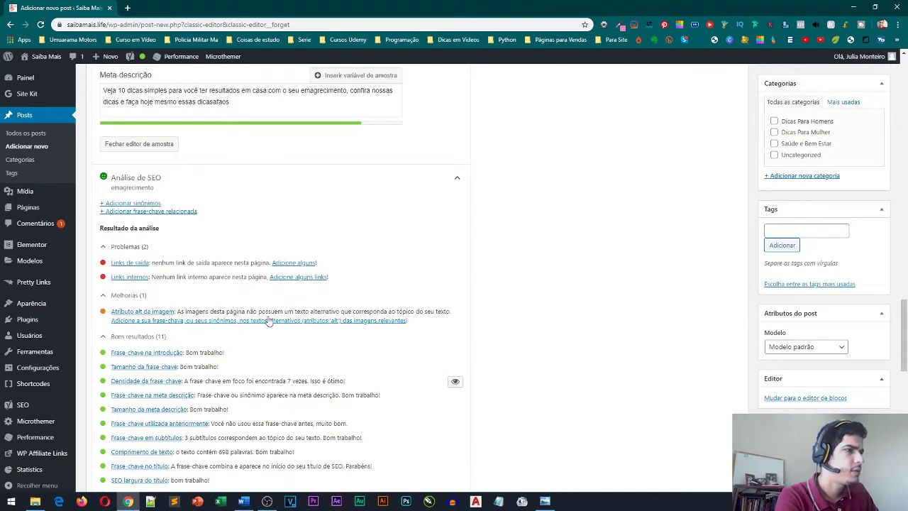
pyautogui.scroll(-2, 710, 365)
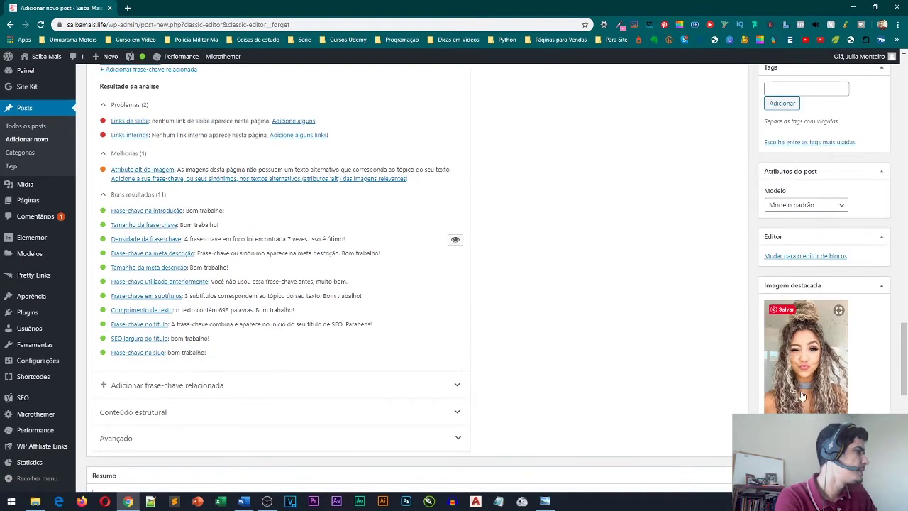
pyautogui.click(793, 373)
pyautogui.click(824, 227)
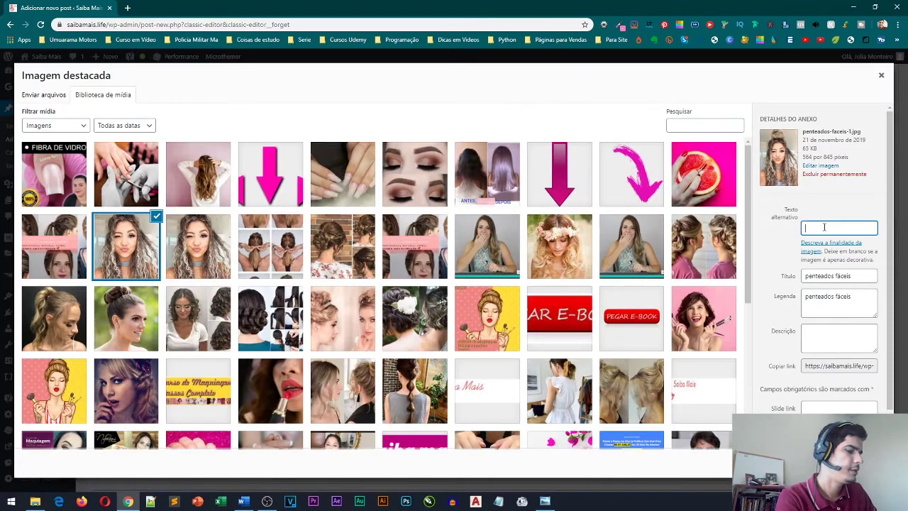
pyautogui.write('Emagrecimento')
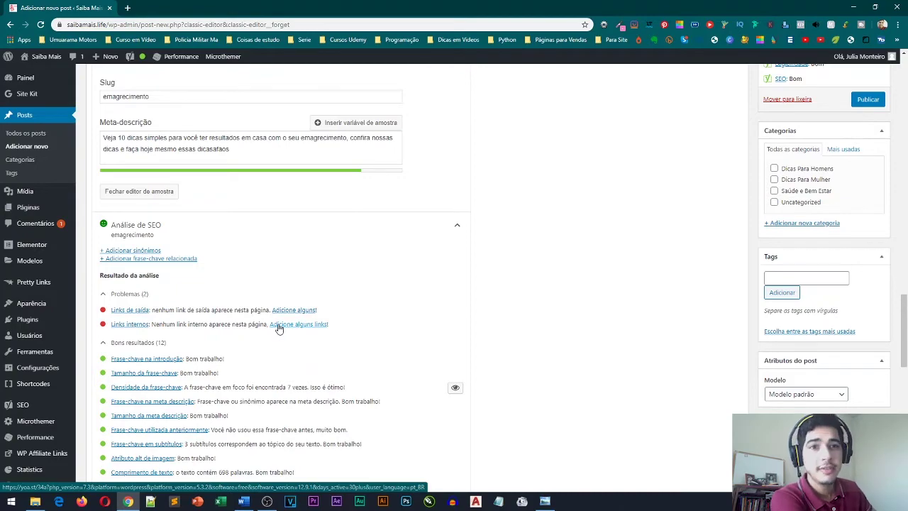
# - Insert the heading "Veja Tmbém:" directly above the "Emagrecimento com Receitas" section of the post
pyautogui.scroll(10, 279, 328)
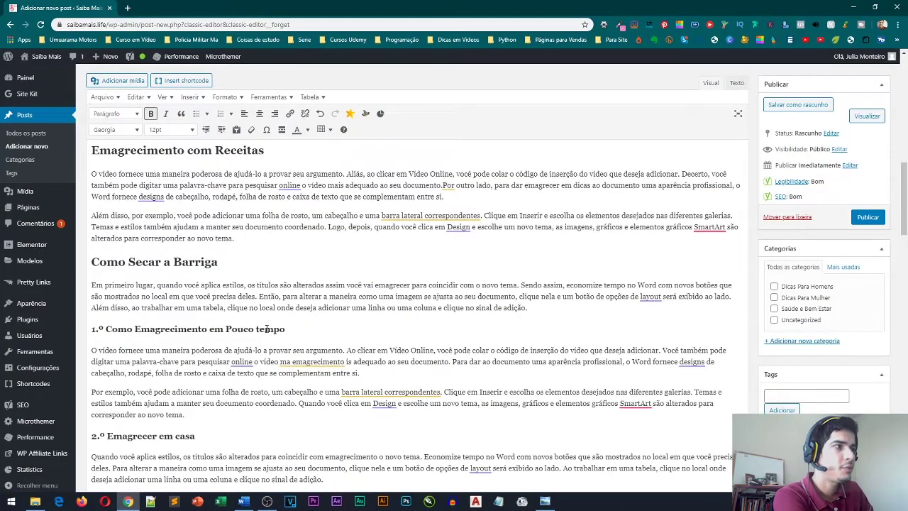
pyautogui.scroll(3, 266, 328)
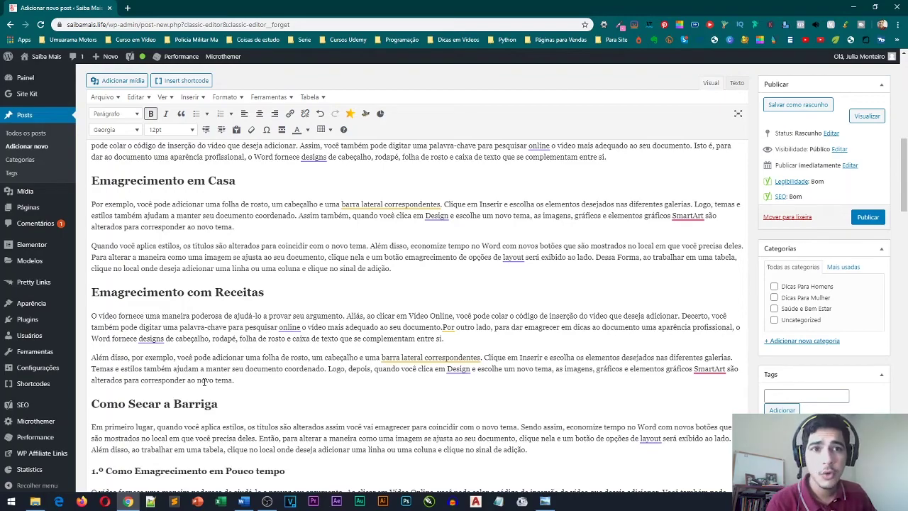
pyautogui.scroll(3, 234, 333)
pyautogui.scroll(-3, 259, 286)
pyautogui.scroll(-3, 259, 286)
pyautogui.scroll(3, 213, 312)
pyautogui.scroll(-1, 181, 331)
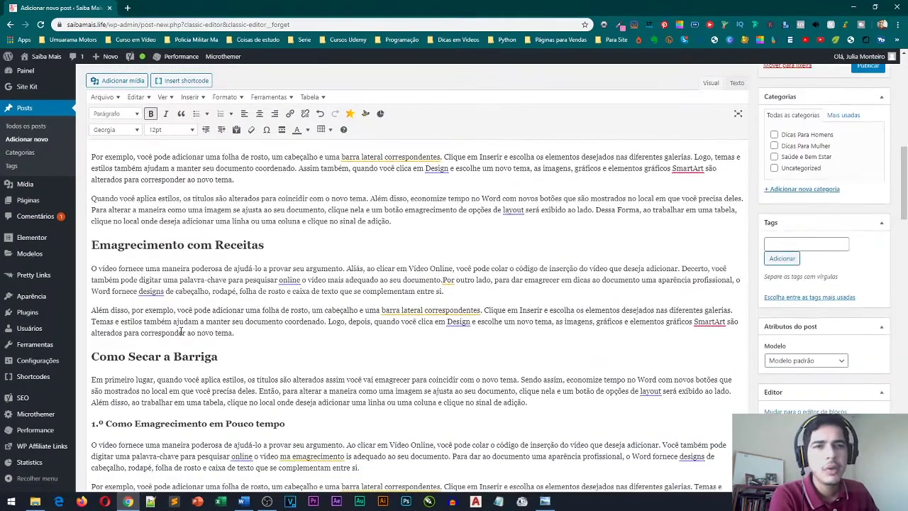
pyautogui.click(109, 231)
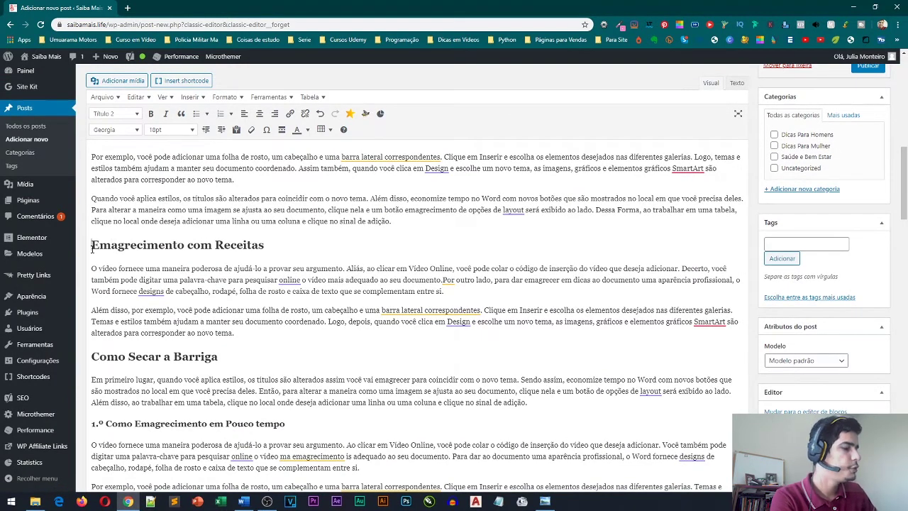
pyautogui.press('Return')
pyautogui.write('Veja tam')
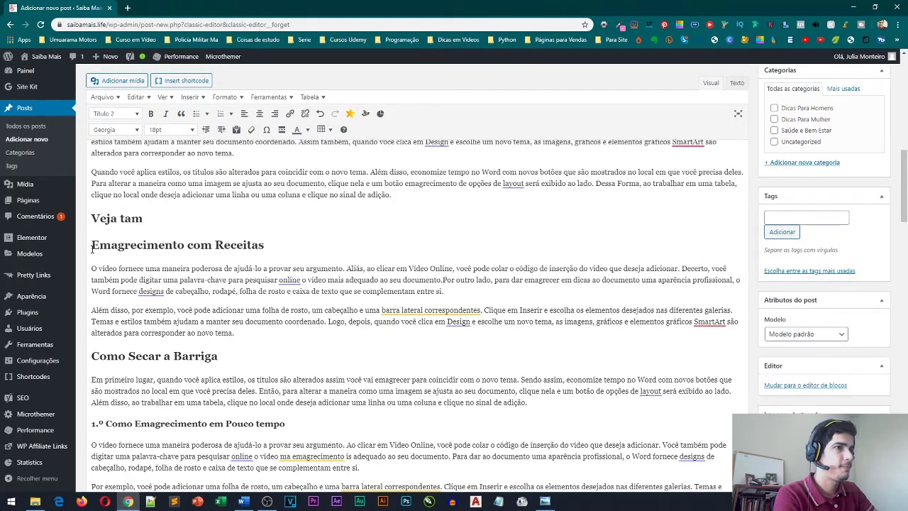
pyautogui.press('BackSpace')
pyautogui.press('BackSpace')
pyautogui.press('BackSpace')
pyautogui.write('Tmb')
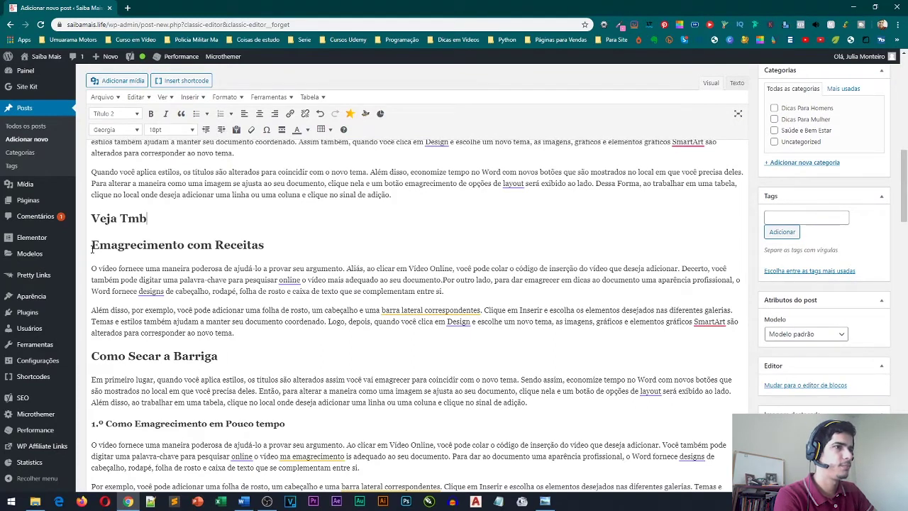
pyautogui.write('ém:')
pyautogui.press('Return')
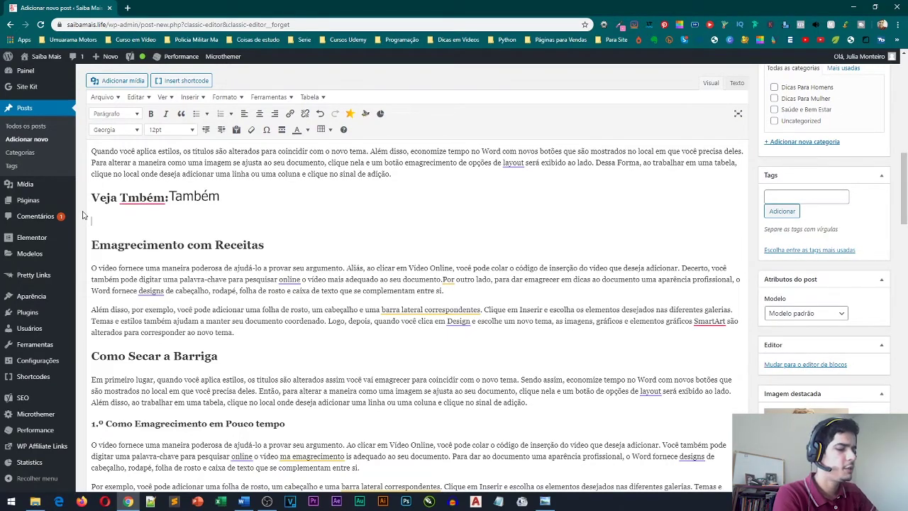
# - Add the lines "Como emagrecer em 3 dias", "O que comer para emagrecer" and "O que não pode comer para emagrecer" under the "Veja Tmbém:" heading
pyautogui.write('Como')
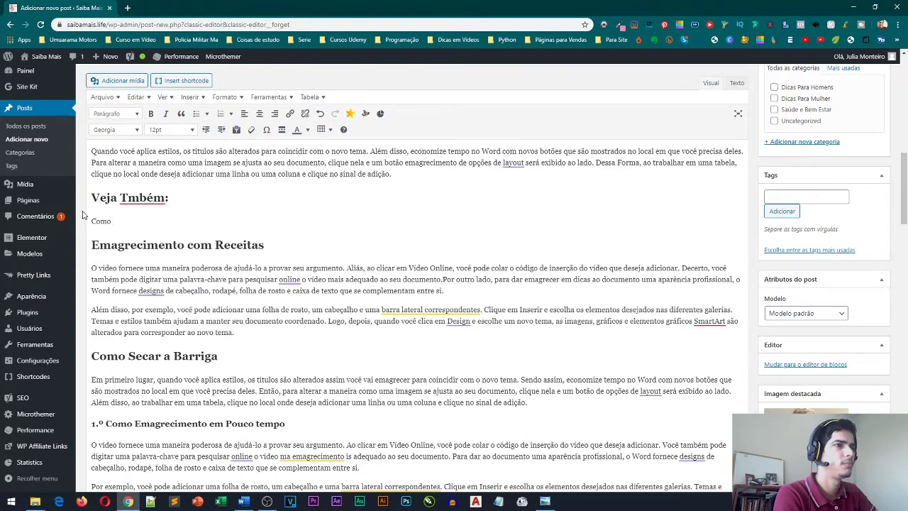
pyautogui.write('emagrecer em 3 dias')
pyautogui.press('Return')
pyautogui.write('O que comer para emagrecer')
pyautogui.press('Return')
pyautogui.write('O que não pode comer para emagrecer')
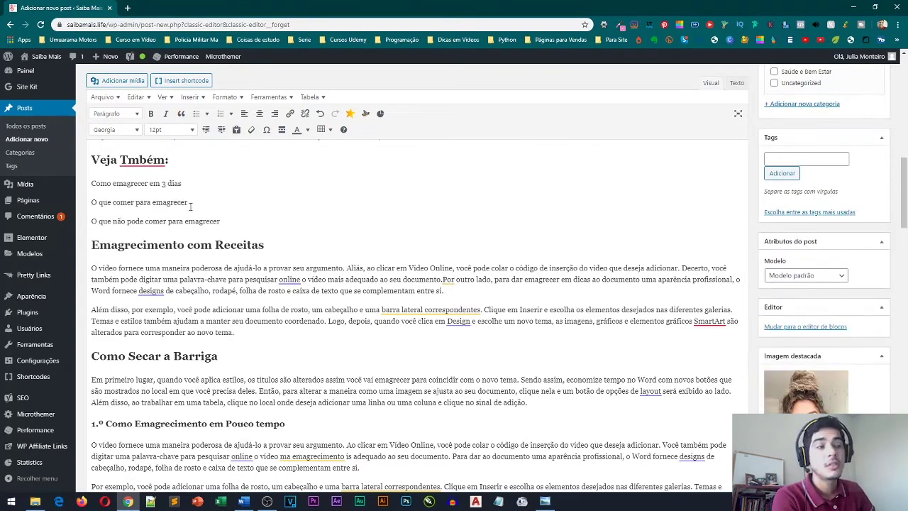
# - Try to add a link to the line "Como emagrecer em 3 dias" with the placeholder "akhfadfafda"
pyautogui.moveTo(183, 183); pyautogui.dragTo(89, 183)
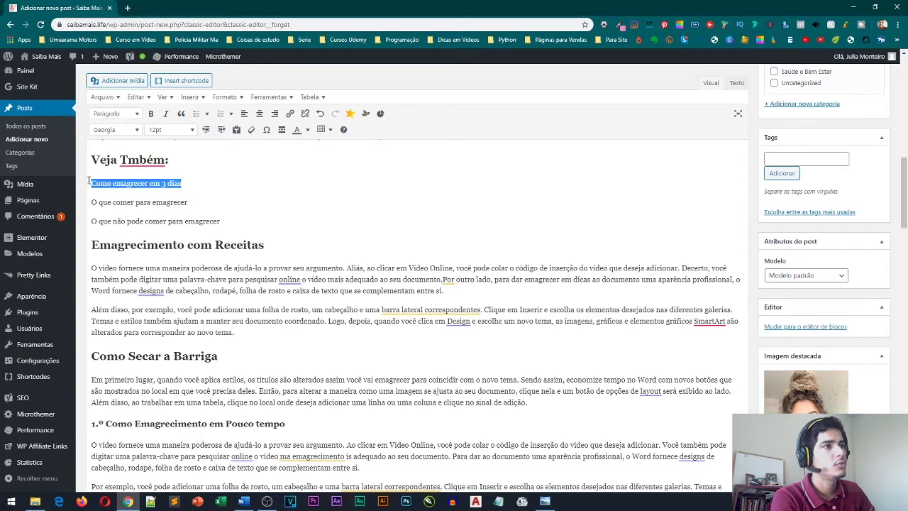
pyautogui.click(291, 115)
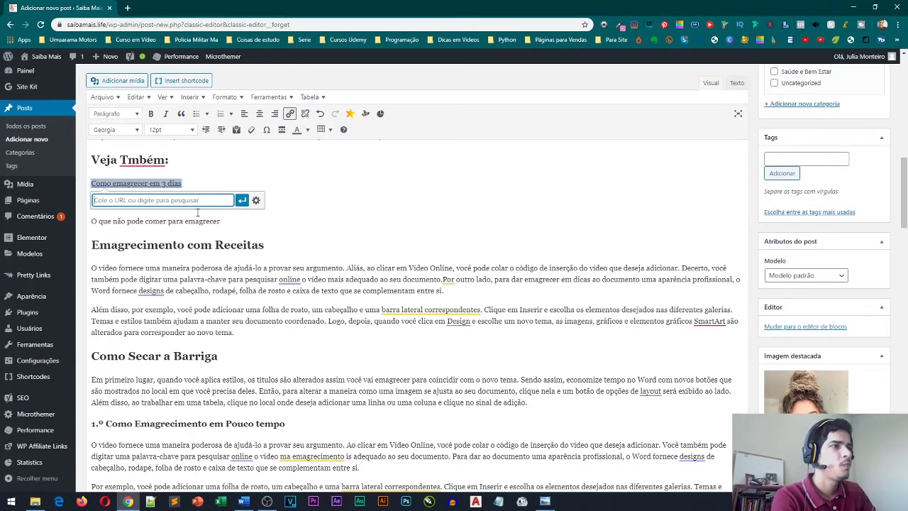
pyautogui.write('akhfadfafda')
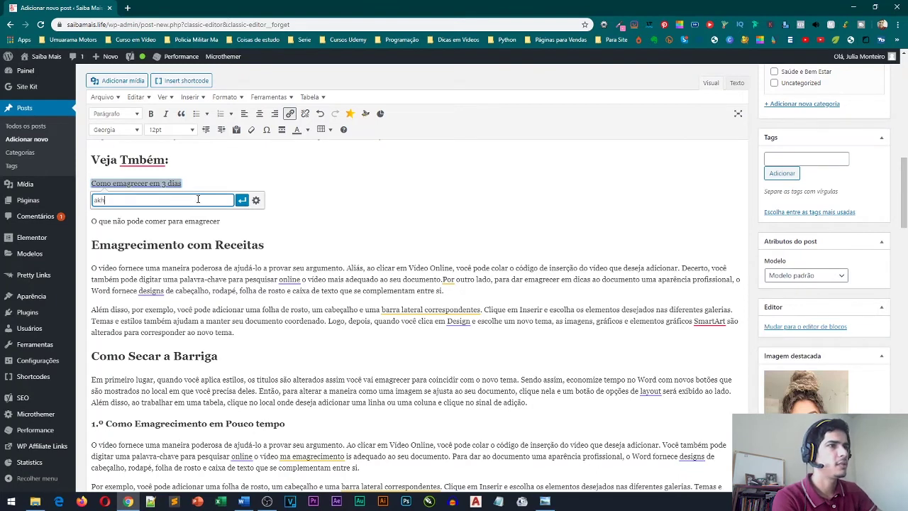
pyautogui.click(256, 201)
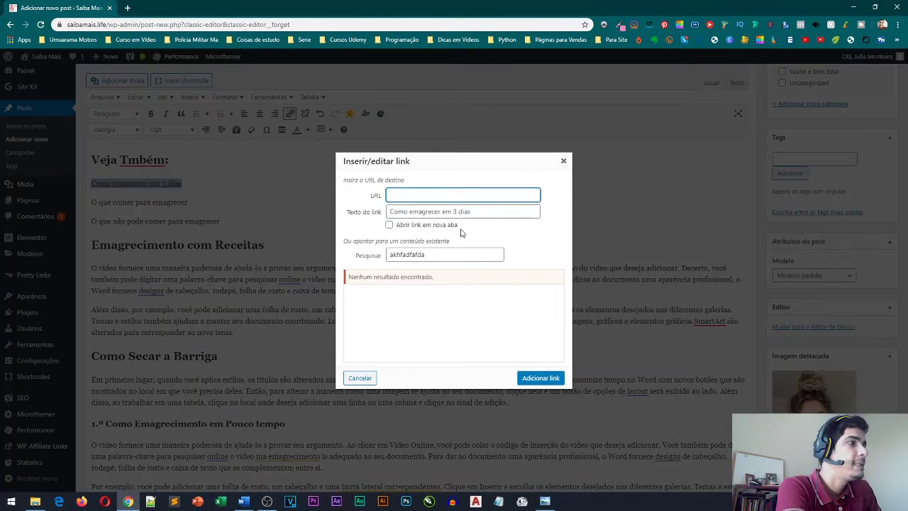
pyautogui.click(428, 226)
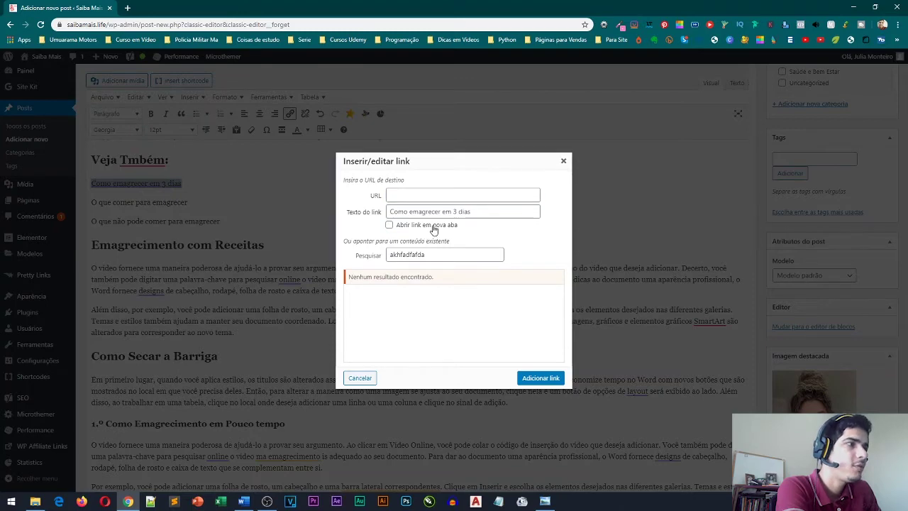
pyautogui.click(539, 378)
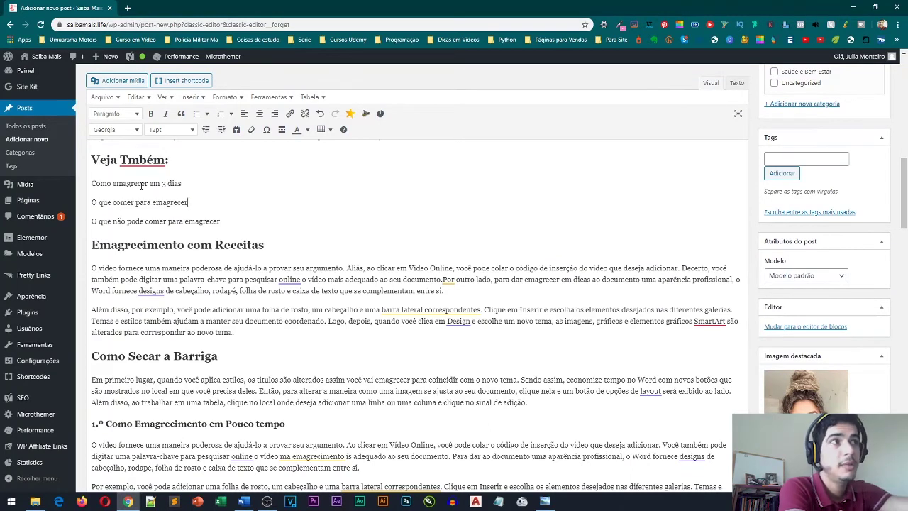
# - Check the outbound and internal link results in the post's SEO analysis
pyautogui.click(128, 8)
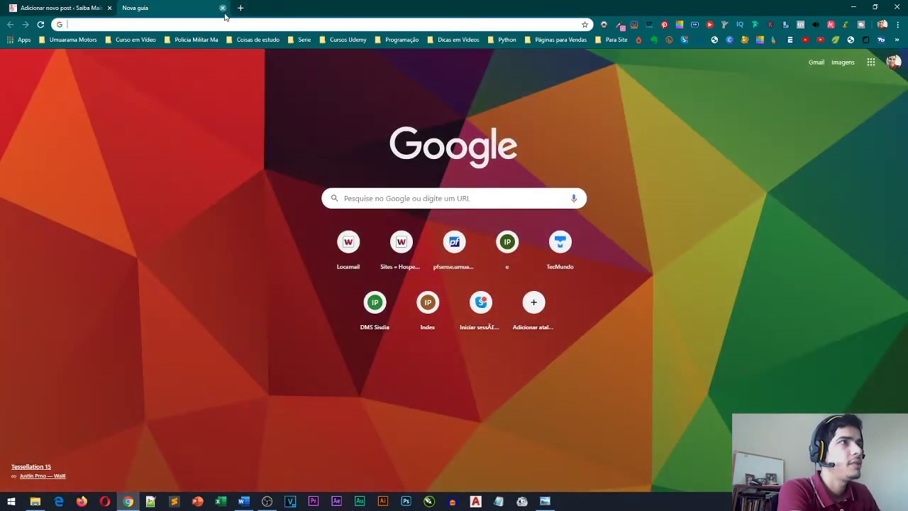
pyautogui.click(223, 8)
pyautogui.scroll(-15, 248, 319)
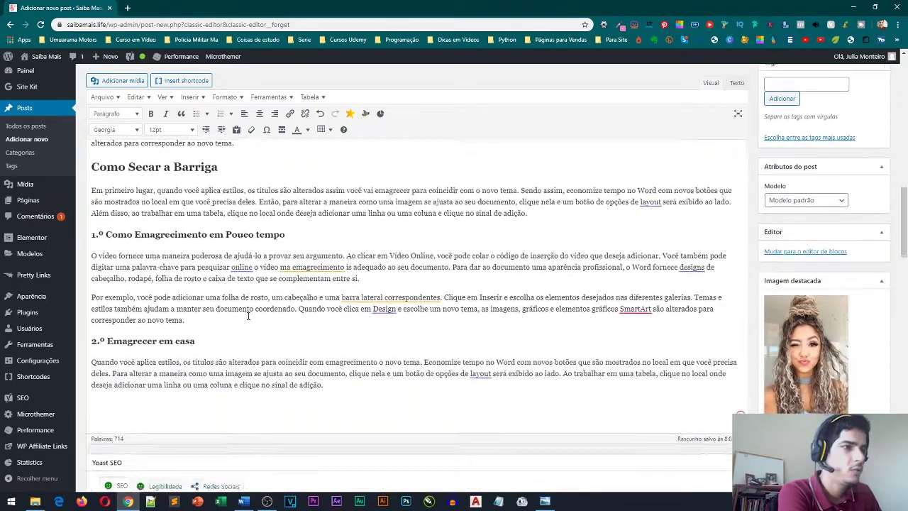
pyautogui.scroll(-4, 248, 321)
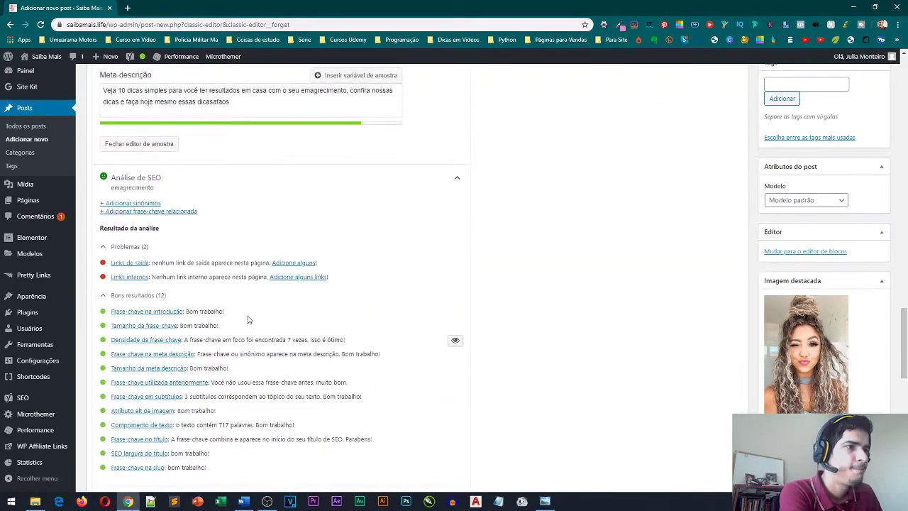
pyautogui.scroll(2, 248, 321)
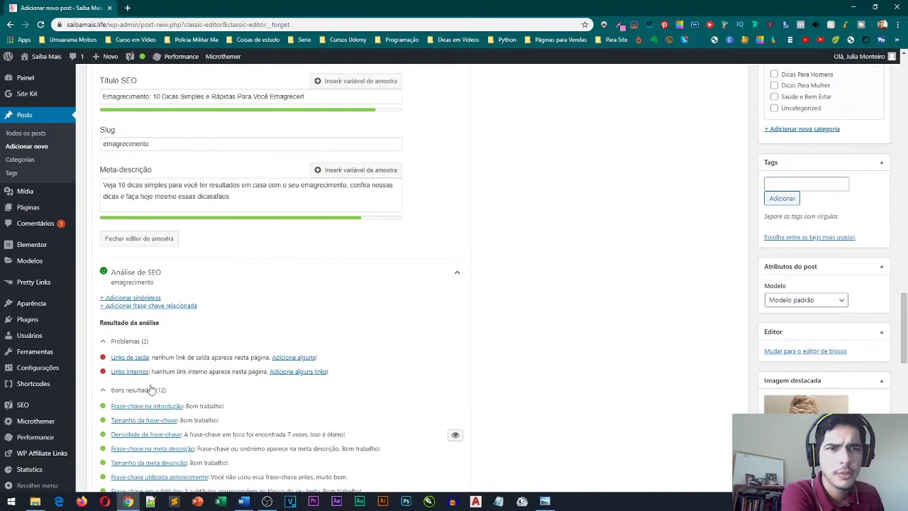
# - Open saibamais.life in a new browser tab and open the post "9 Penteados Sensações do Momento Para Noivas Modernas!"
pyautogui.click(127, 8)
pyautogui.write('sa')
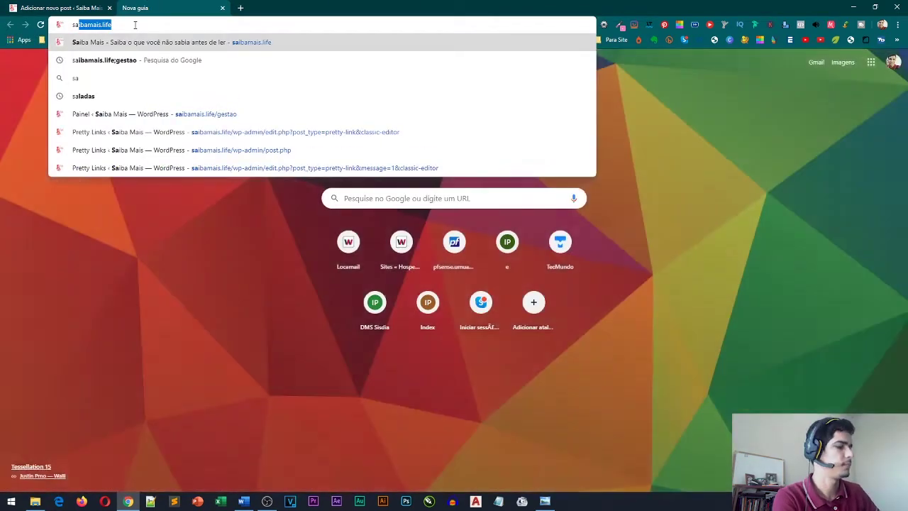
pyautogui.press('Return')
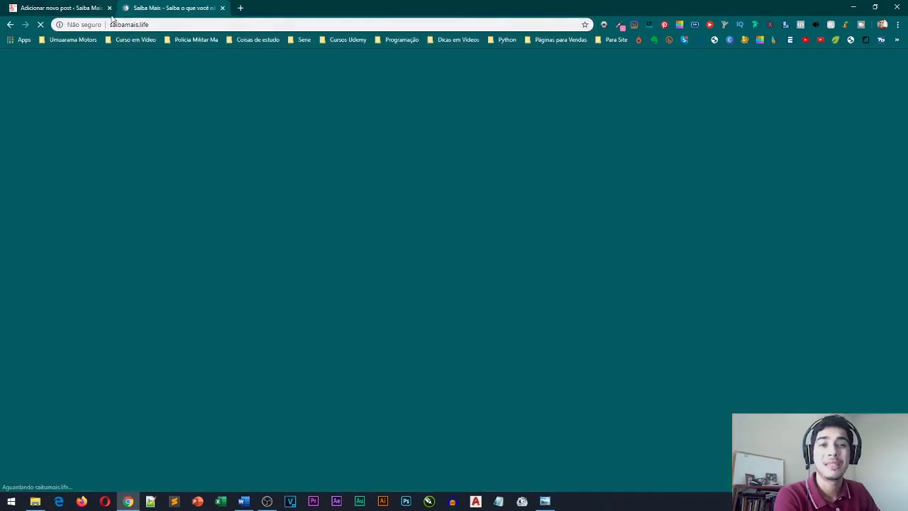
pyautogui.scroll(-2, 462, 141)
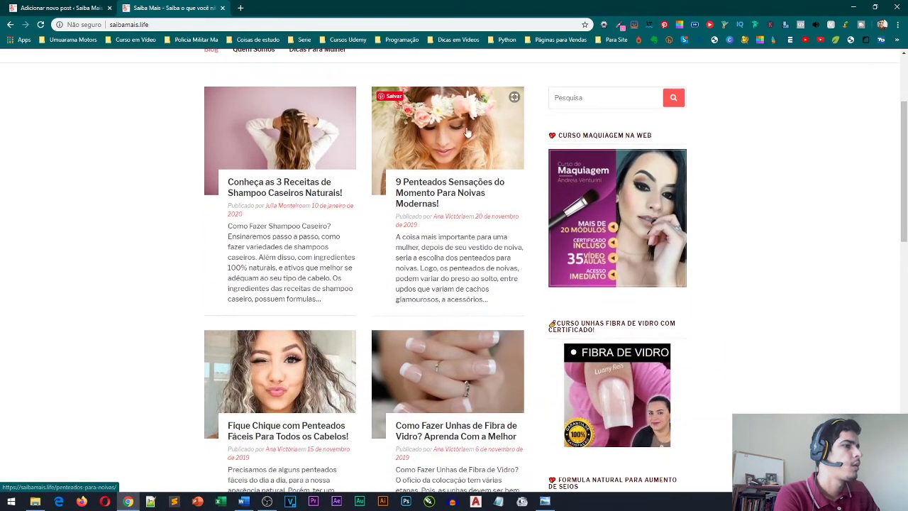
pyautogui.click(462, 140)
pyautogui.hotkey('ctrl', 'Tab')
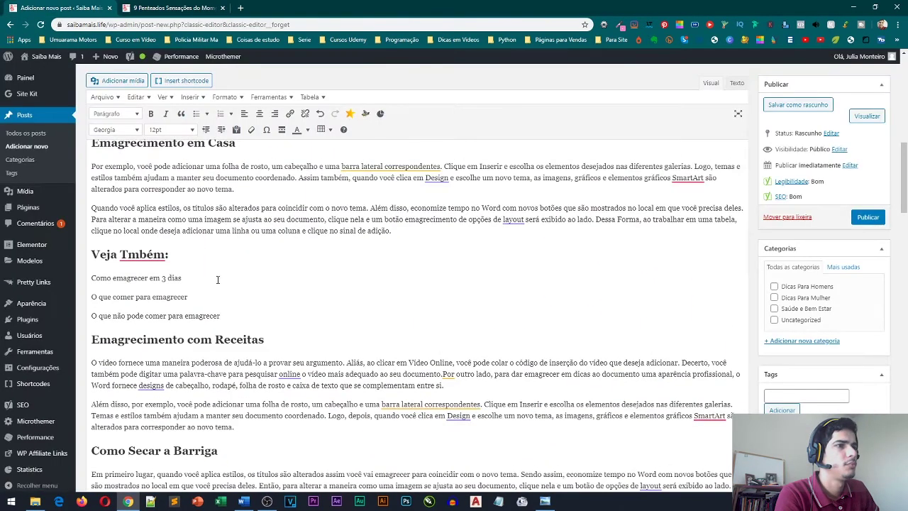
pyautogui.moveTo(186, 276); pyautogui.dragTo(92, 278)
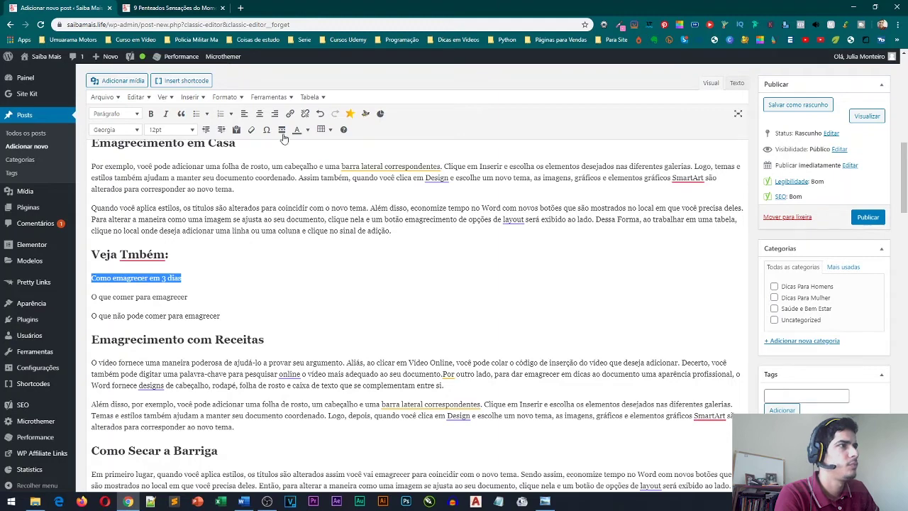
pyautogui.click(290, 113)
pyautogui.write('https://saibamais.life/penteados-para-noivas/')
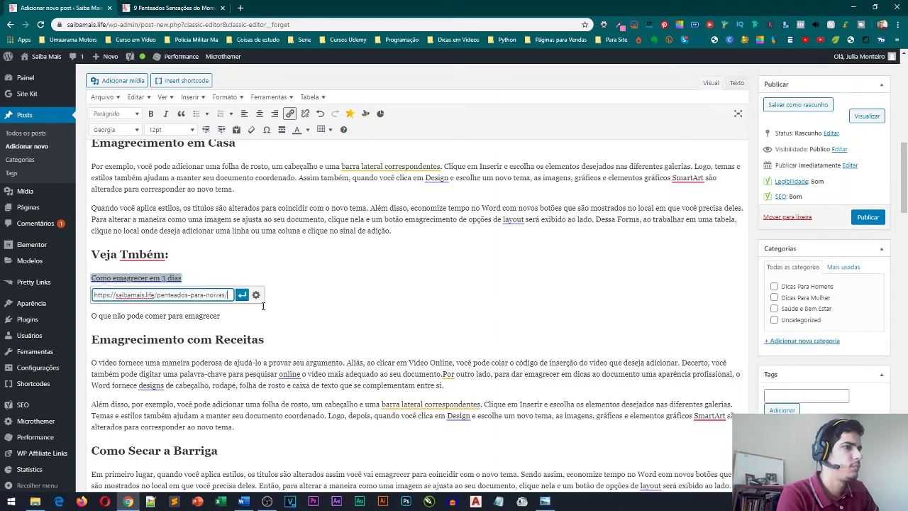